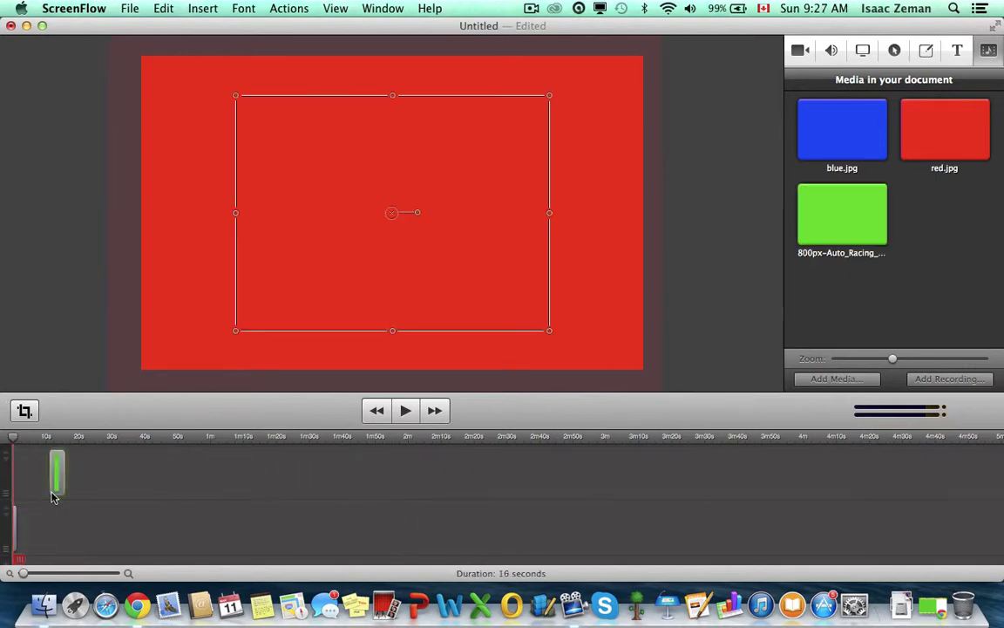
- Place the green image directly after the red clip on the timeline, shorten its duration and play the sequence
{"action": "left_click_drag", "start_coordinate": [52, 497], "coordinate": [25, 525]}
{"action": "double_click", "coordinate": [24, 525]}
{"action": "left_click", "coordinate": [17, 384]}
{"action": "key", "text": "space"}
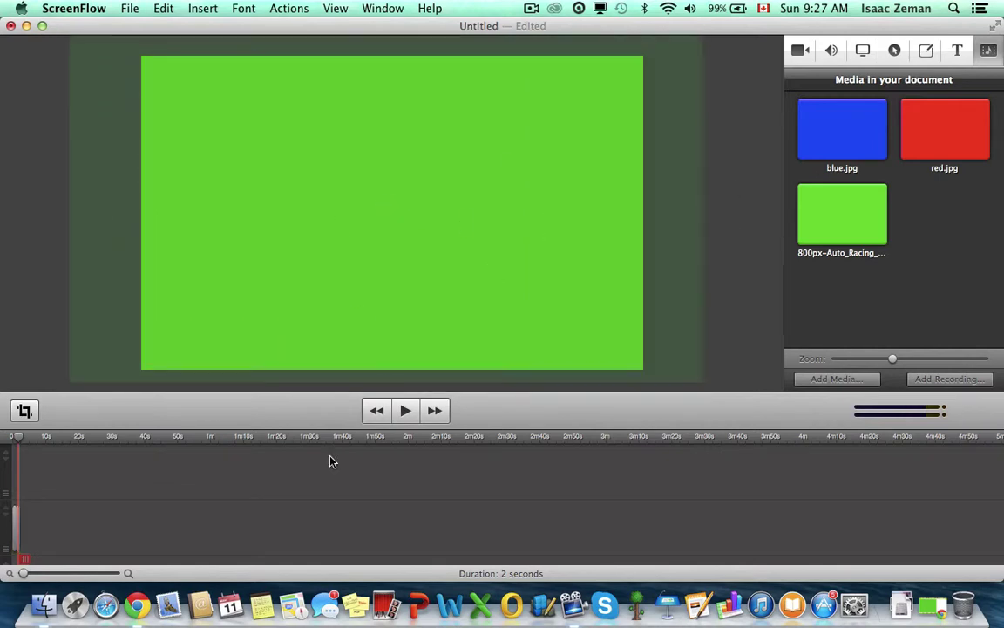
{"action": "key", "text": "space"}
{"action": "key", "text": "space"}
- Add blue.jpg directly after the green clip and set its duration to 1 second
{"action": "left_click_drag", "start_coordinate": [841, 130], "coordinate": [29, 525]}
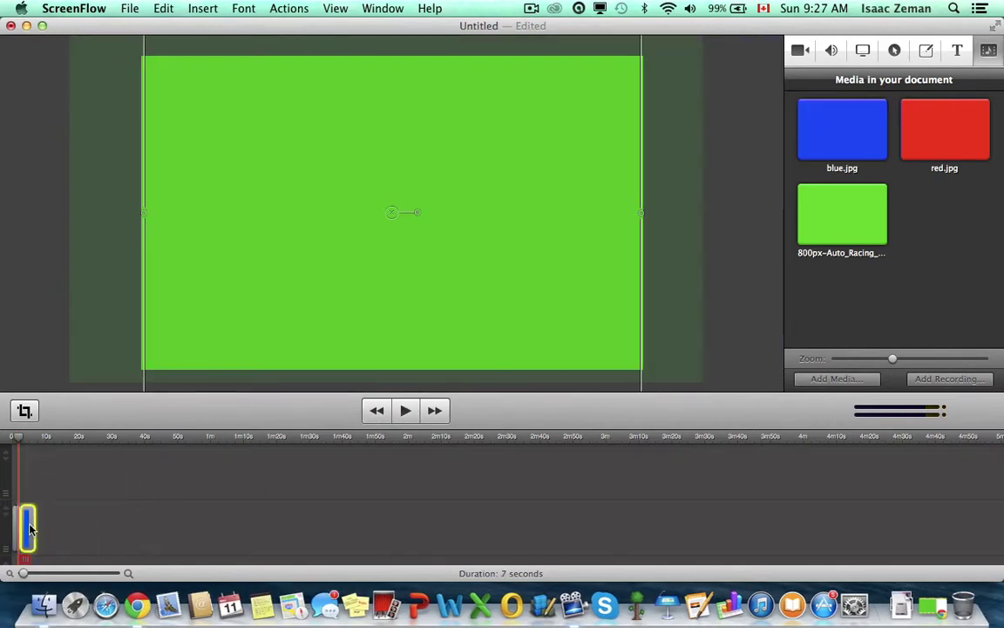
{"action": "double_click", "coordinate": [30, 529]}
{"action": "left_click_drag", "start_coordinate": [115, 408], "coordinate": [54, 407]}
{"action": "type", "text": "1"}
{"action": "key", "text": "Return"}
{"action": "left_click", "coordinate": [17, 385]}
- Play the colour sequence from the beginning to check the timing of the clips
{"action": "left_click", "coordinate": [378, 408]}
{"action": "left_click", "coordinate": [407, 410]}
{"action": "left_click", "coordinate": [407, 410]}
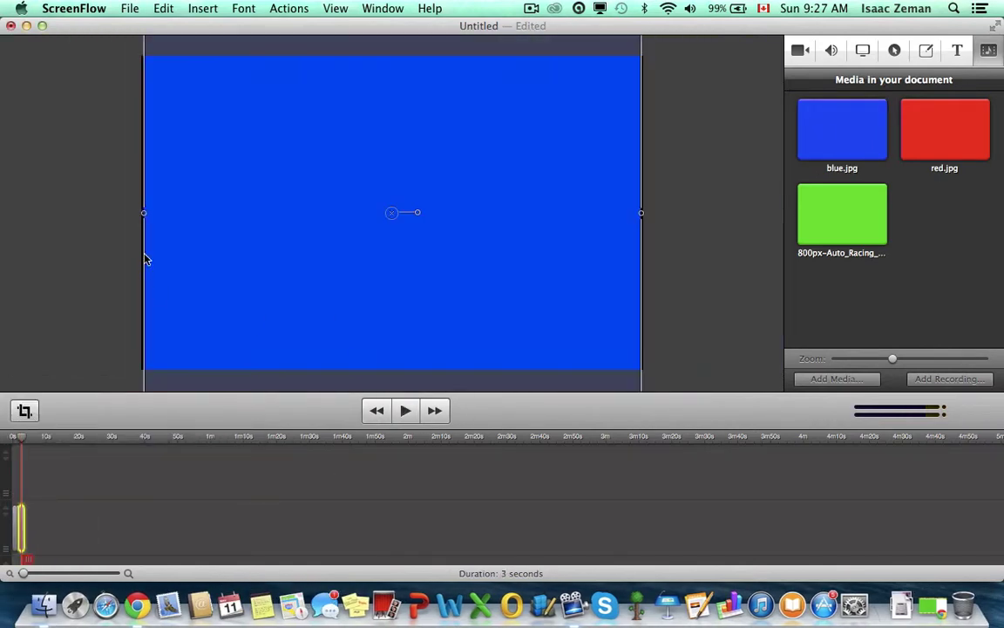
{"action": "left_click", "coordinate": [374, 416]}
{"action": "left_click", "coordinate": [407, 412]}
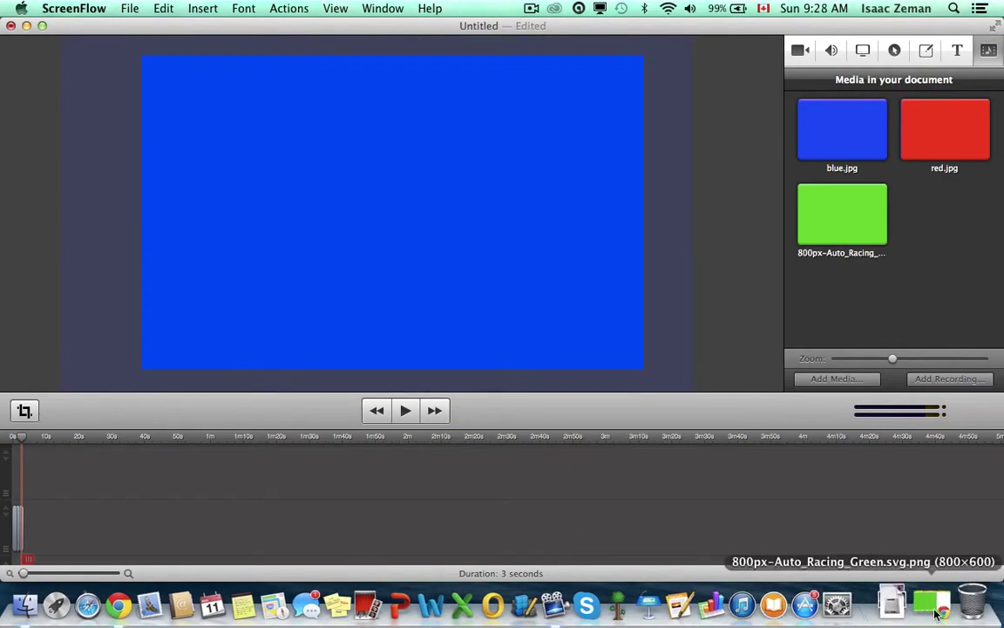
- Switch to Chrome and open the Watch Later playlist on YouTube
{"action": "left_click", "coordinate": [935, 608]}
{"action": "left_click", "coordinate": [14, 60]}
{"action": "left_click", "coordinate": [14, 59]}
{"action": "left_click", "coordinate": [14, 60]}
{"action": "left_click", "coordinate": [14, 59]}
{"action": "left_click", "coordinate": [14, 59]}
{"action": "left_click", "coordinate": [14, 59]}
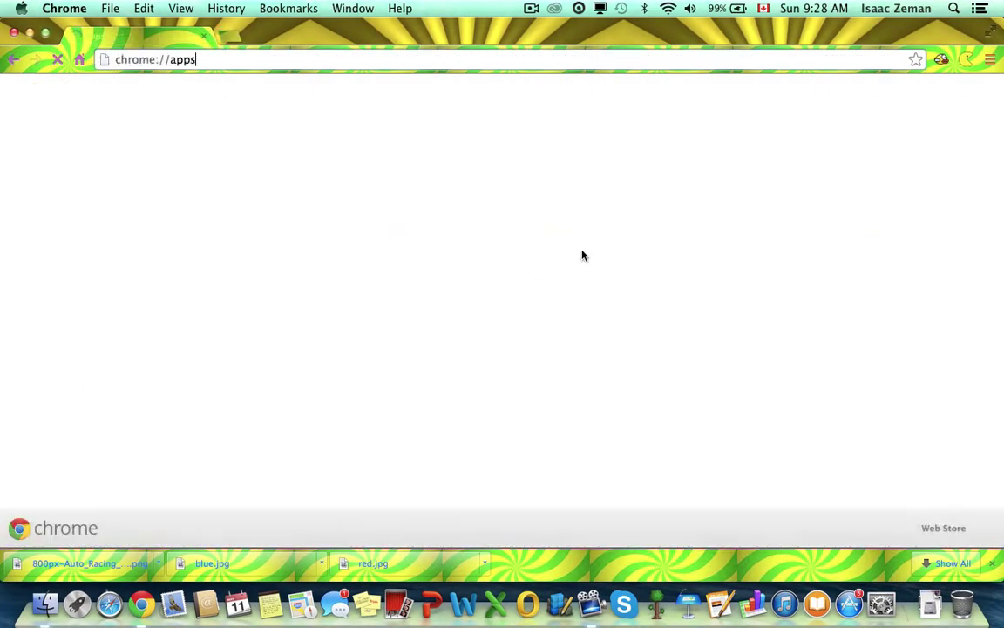
{"action": "left_click", "coordinate": [482, 301]}
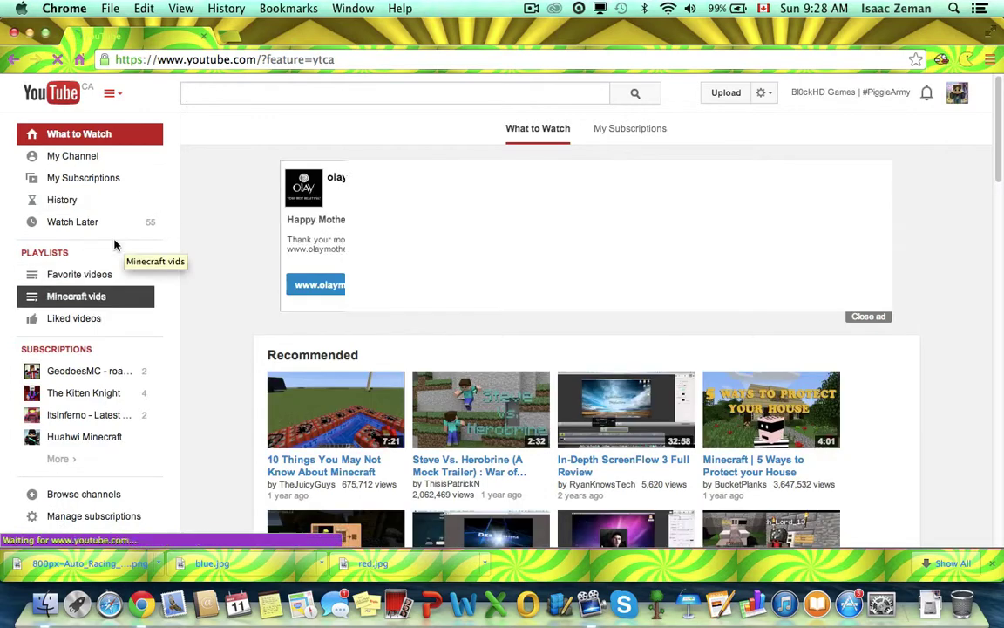
{"action": "left_click", "coordinate": [89, 223]}
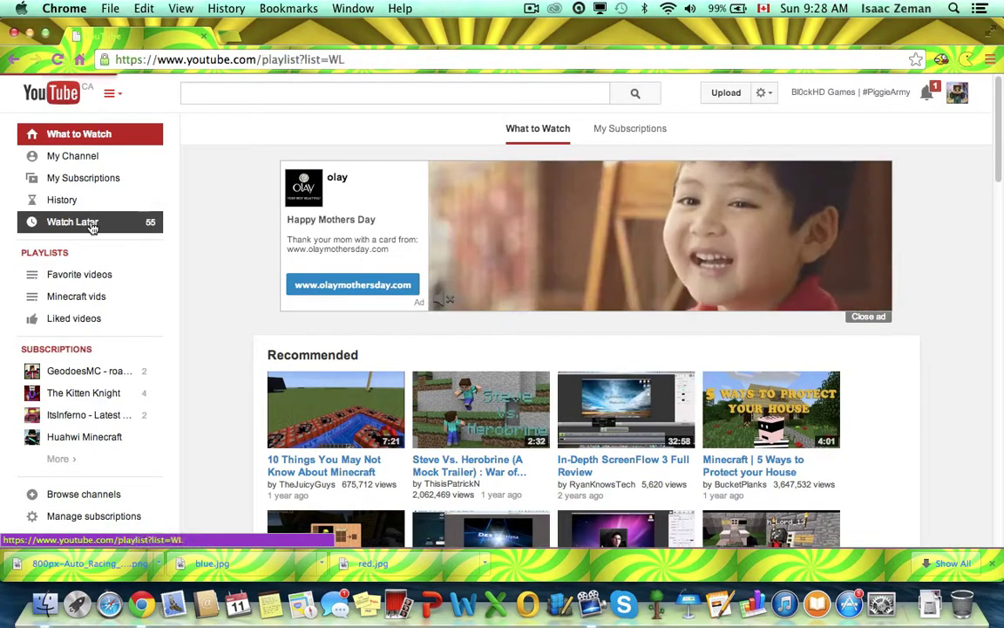
- Open the After Effects intro template video in the playlist and download Intro Template.zip from its MediaFire link
{"action": "scroll", "coordinate": [449, 403], "scroll_direction": "down", "scroll_amount": 20}
{"action": "scroll", "coordinate": [437, 296], "scroll_direction": "up", "scroll_amount": 4}
{"action": "left_click", "coordinate": [400, 462]}
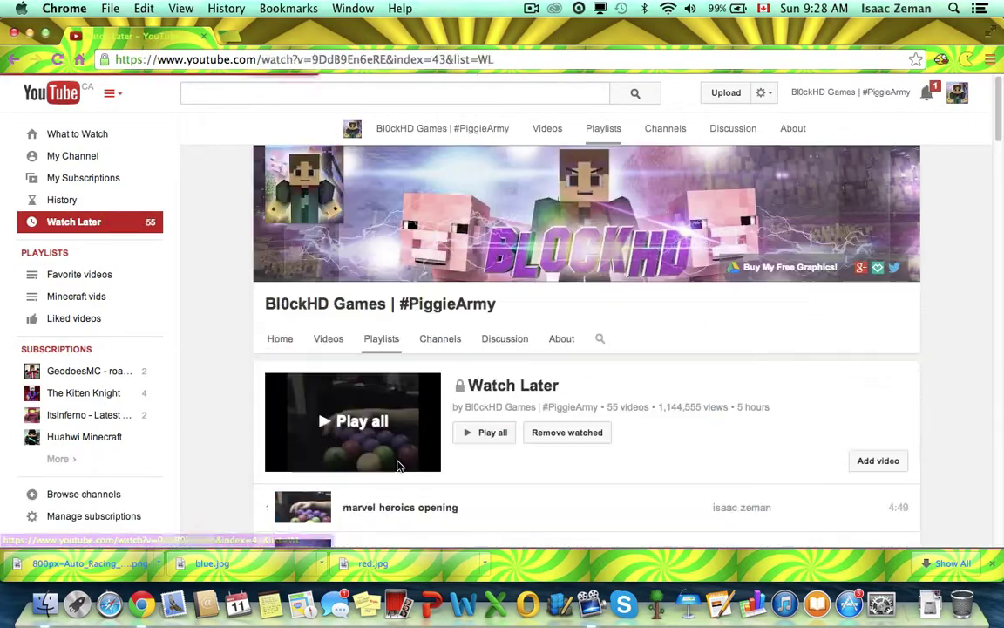
{"action": "scroll", "coordinate": [316, 416], "scroll_direction": "down", "scroll_amount": 15}
{"action": "scroll", "coordinate": [316, 416], "scroll_direction": "up", "scroll_amount": 15}
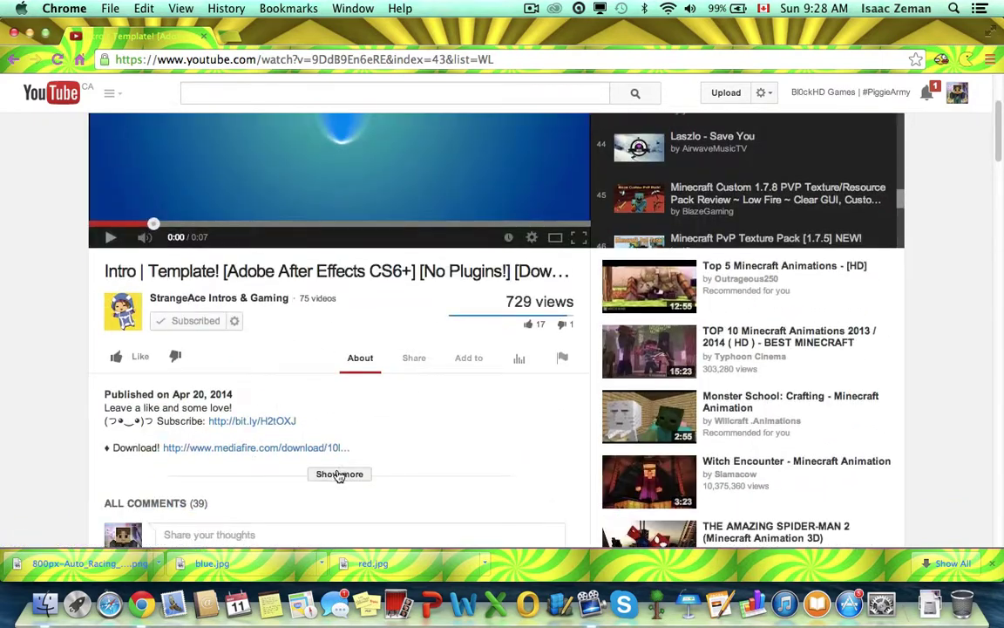
{"action": "left_click", "coordinate": [349, 444]}
{"action": "left_click", "coordinate": [772, 203]}
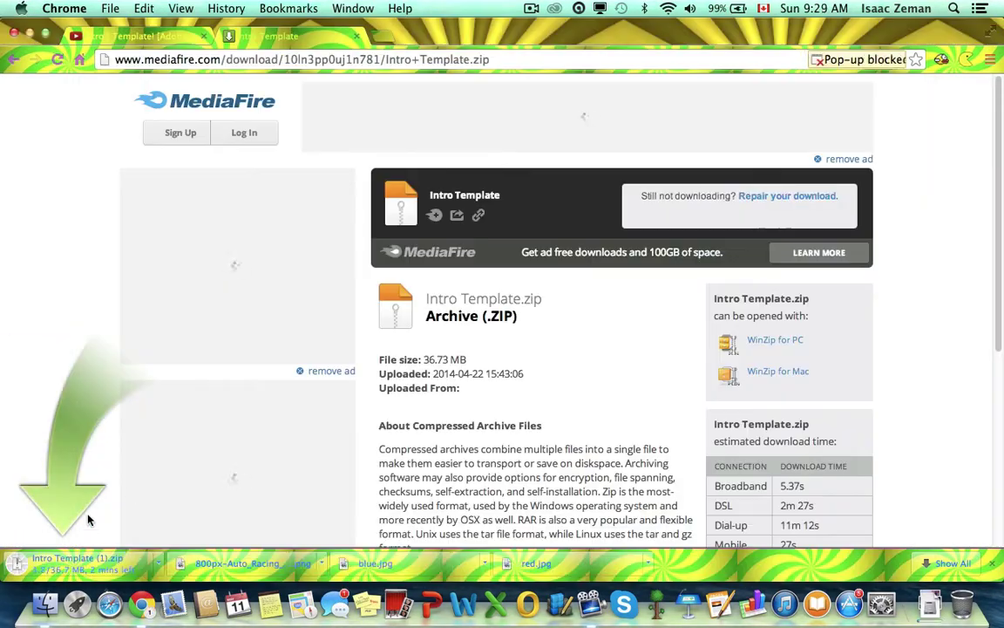
- Find the Nova Skin editor by searching for "minecraft novaskin" and load the BBapple98 skin for posing
{"action": "left_click", "coordinate": [381, 38]}
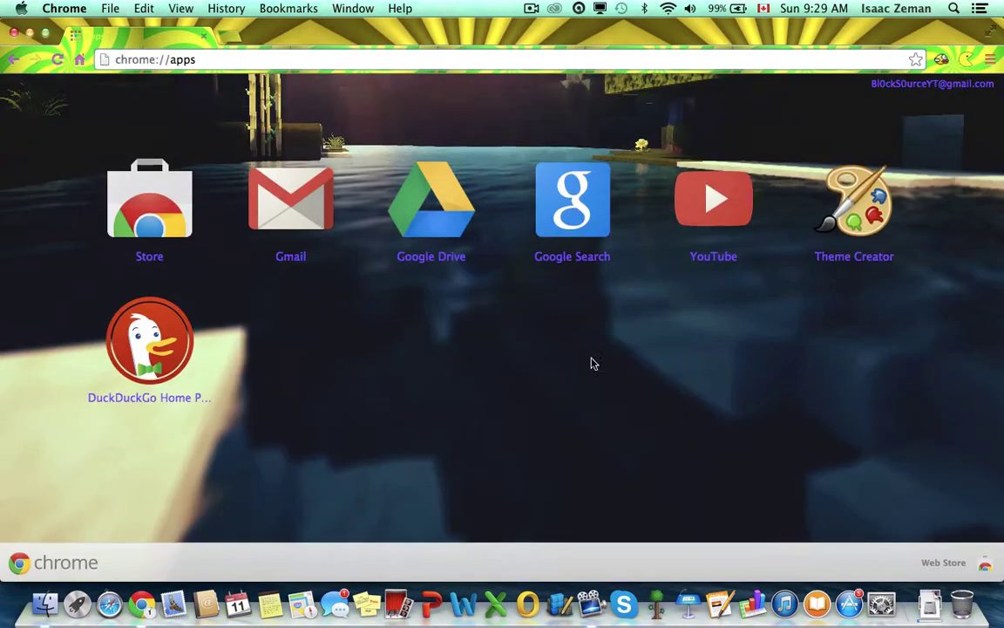
{"action": "type", "text": "minecraft novaskin"}
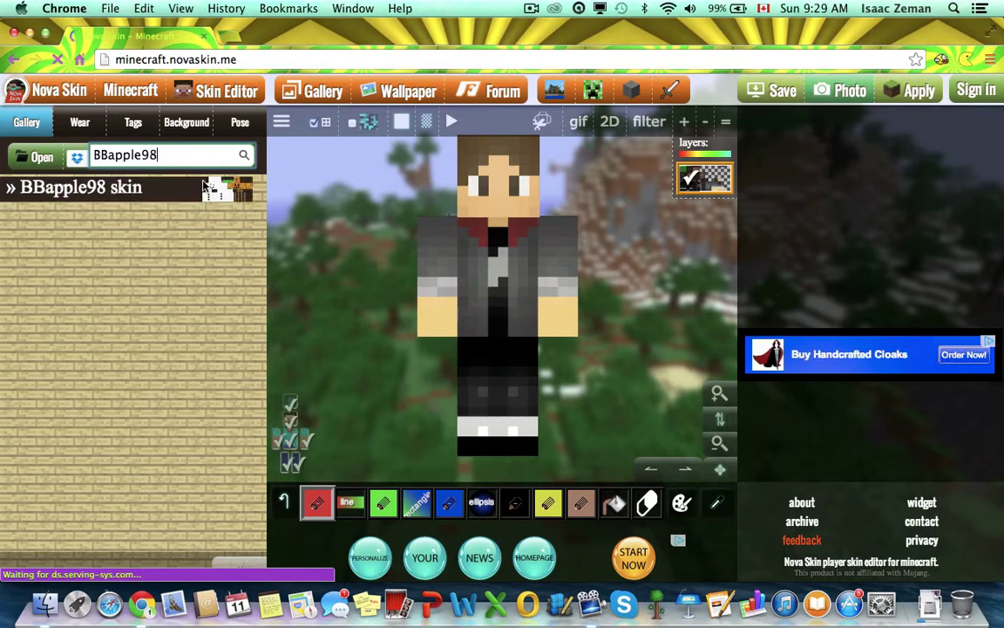
{"action": "left_click", "coordinate": [238, 123]}
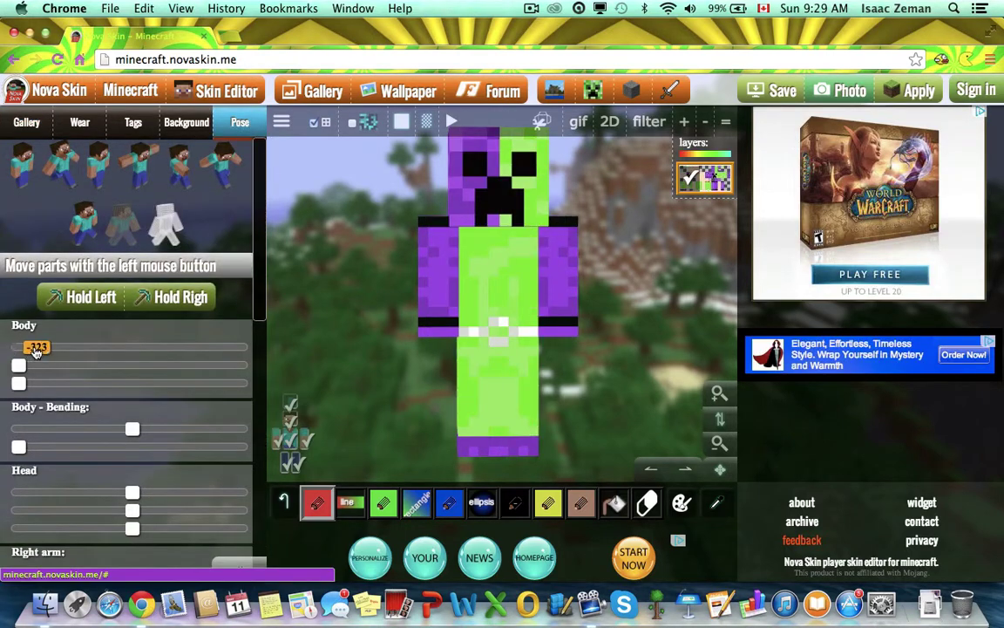
- Pose the character with body -256, head -12, 8 and -3, and right arm -11, 18 and -34 with bending 0.15
{"action": "scroll", "coordinate": [36, 351], "scroll_direction": "down", "scroll_amount": 1}
{"action": "left_click_drag", "start_coordinate": [36, 351], "coordinate": [58, 346]}
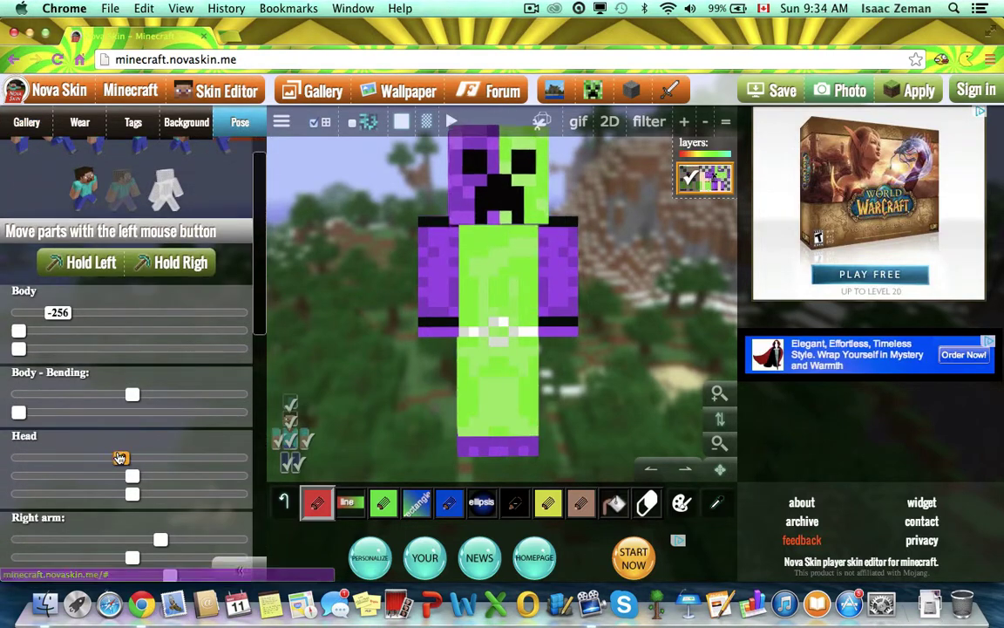
{"action": "left_click_drag", "start_coordinate": [135, 475], "coordinate": [124, 494]}
{"action": "scroll", "coordinate": [125, 494], "scroll_direction": "down", "scroll_amount": 3}
{"action": "mouse_move", "coordinate": [160, 418]}
{"action": "left_mouse_down"}
{"action": "mouse_move", "coordinate": [146, 419]}
{"action": "mouse_move", "coordinate": [150, 439]}
{"action": "mouse_move", "coordinate": [153, 418]}
{"action": "left_mouse_up"}
{"action": "scroll", "coordinate": [92, 425], "scroll_direction": "down", "scroll_amount": 3}
{"action": "scroll", "coordinate": [157, 399], "scroll_direction": "up", "scroll_amount": 7}
- Put a diamond sword in the character's right hand with an item holding rotation of 10
{"action": "left_click", "coordinate": [174, 302]}
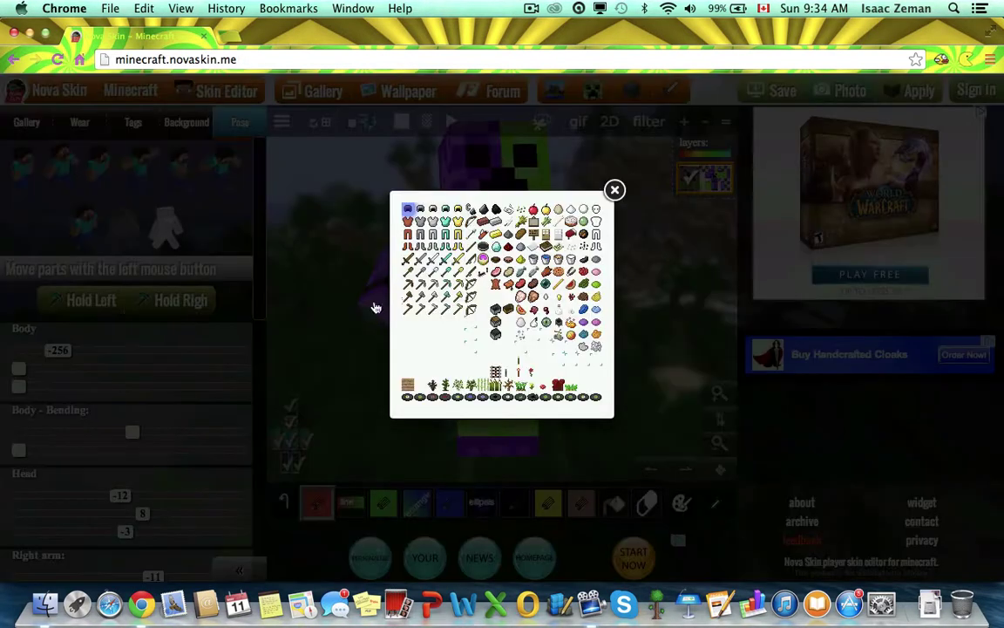
{"action": "left_click", "coordinate": [447, 259]}
{"action": "scroll", "coordinate": [114, 409], "scroll_direction": "down", "scroll_amount": 6}
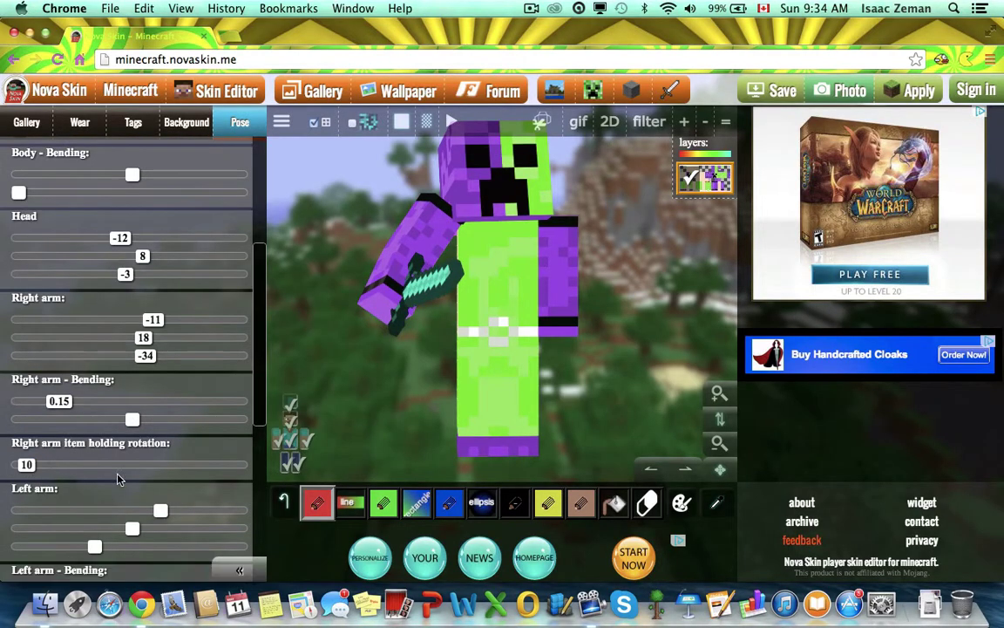
- Set the left arm's first and third values to -43 and 14, and its bending to 0.1 and -0.05
{"action": "scroll", "coordinate": [118, 474], "scroll_direction": "down", "scroll_amount": 1}
{"action": "left_click_drag", "start_coordinate": [157, 470], "coordinate": [106, 505]}
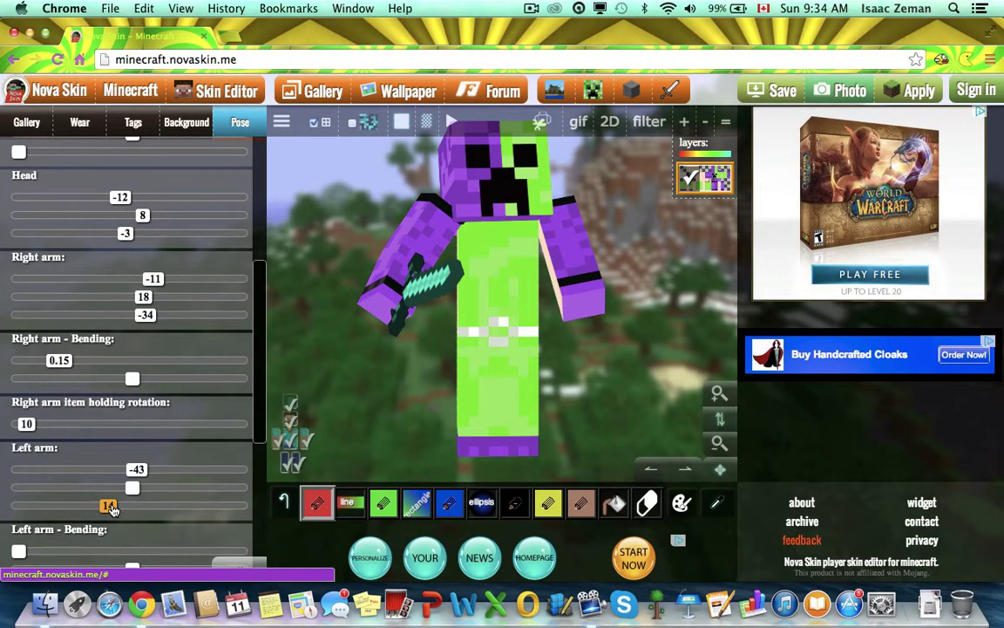
{"action": "scroll", "coordinate": [20, 479], "scroll_direction": "down", "scroll_amount": 2}
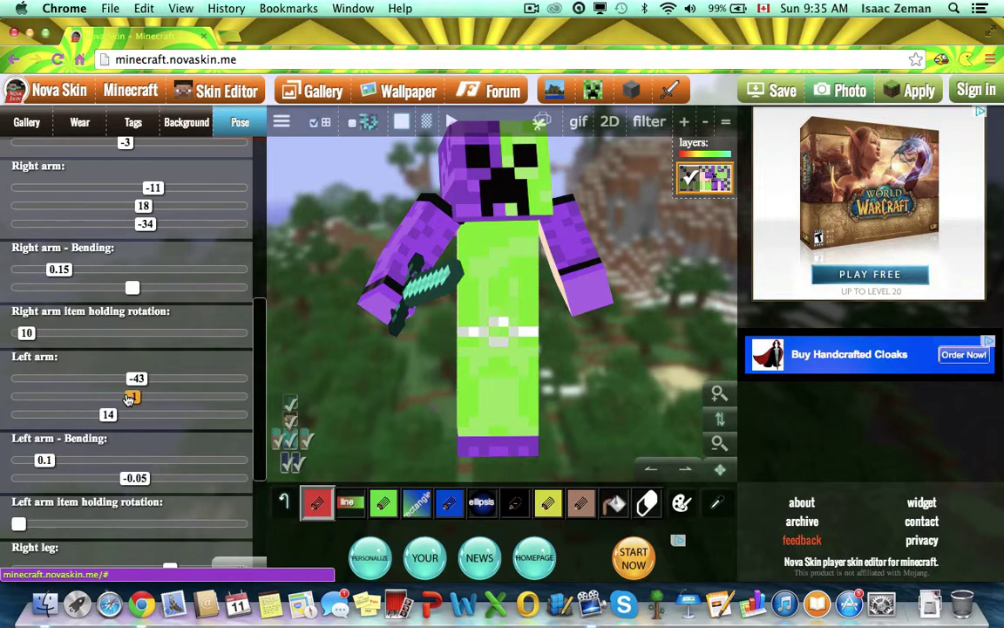
{"action": "scroll", "coordinate": [151, 403], "scroll_direction": "down", "scroll_amount": 5}
{"action": "scroll", "coordinate": [140, 305], "scroll_direction": "up", "scroll_amount": 13}
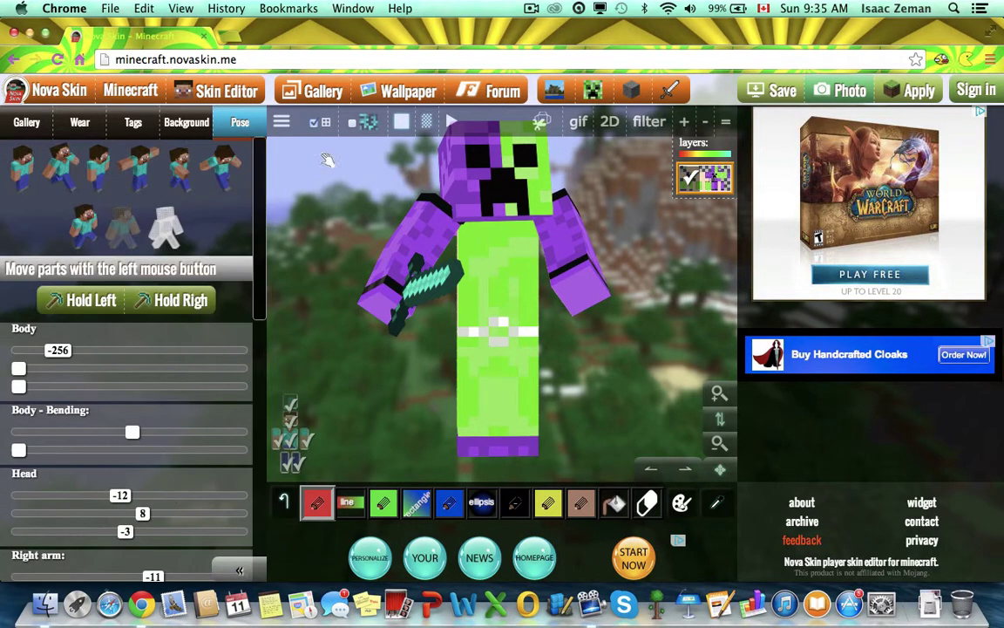
- Take a photo of the posed character and save it to the Desktop as download 1
{"action": "left_click", "coordinate": [843, 92]}
{"action": "right_click", "coordinate": [519, 273]}
{"action": "left_click", "coordinate": [545, 278]}
{"action": "left_click", "coordinate": [536, 105]}
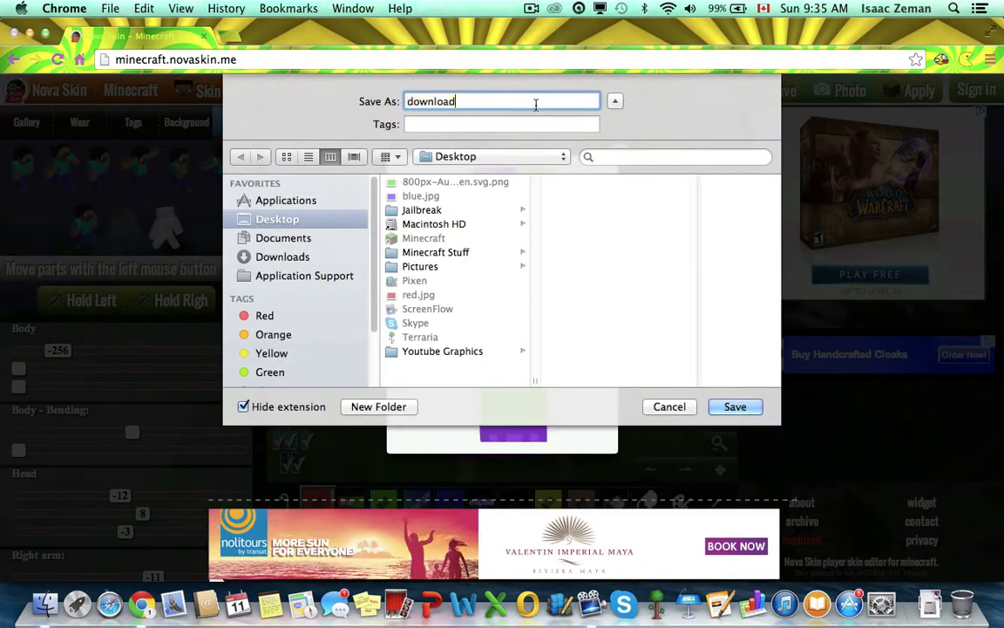
{"action": "key", "text": "Return"}
{"action": "left_click", "coordinate": [503, 139]}
- Search the skin gallery for BBapple98 again and load the skin for a second pose
{"action": "left_click", "coordinate": [26, 122]}
{"action": "left_click", "coordinate": [159, 250]}
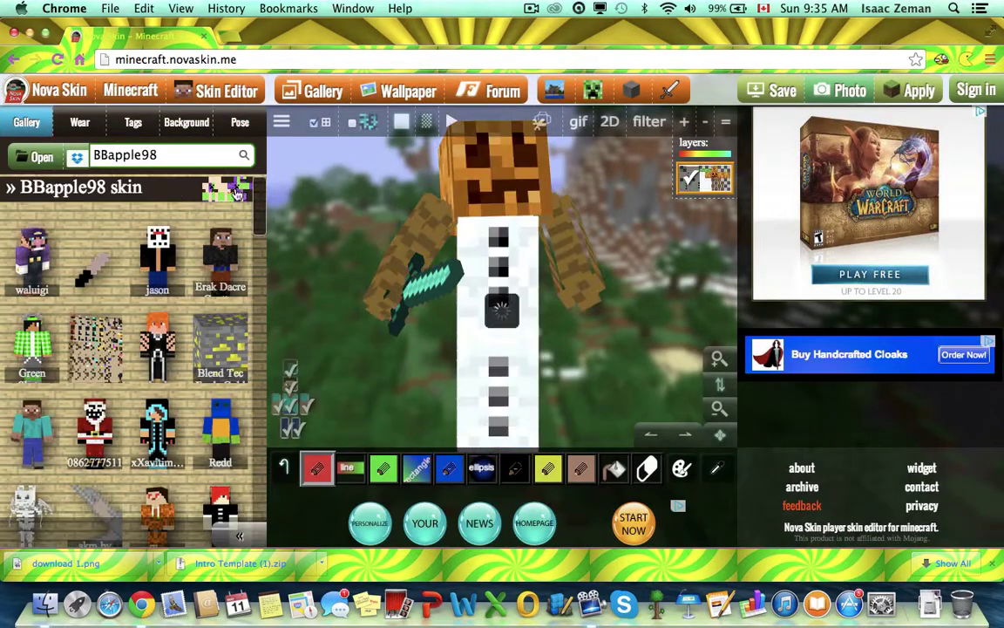
{"action": "left_click", "coordinate": [239, 122]}
{"action": "left_click", "coordinate": [26, 122]}
{"action": "double_click", "coordinate": [126, 155]}
{"action": "type", "text": "BBapple98"}
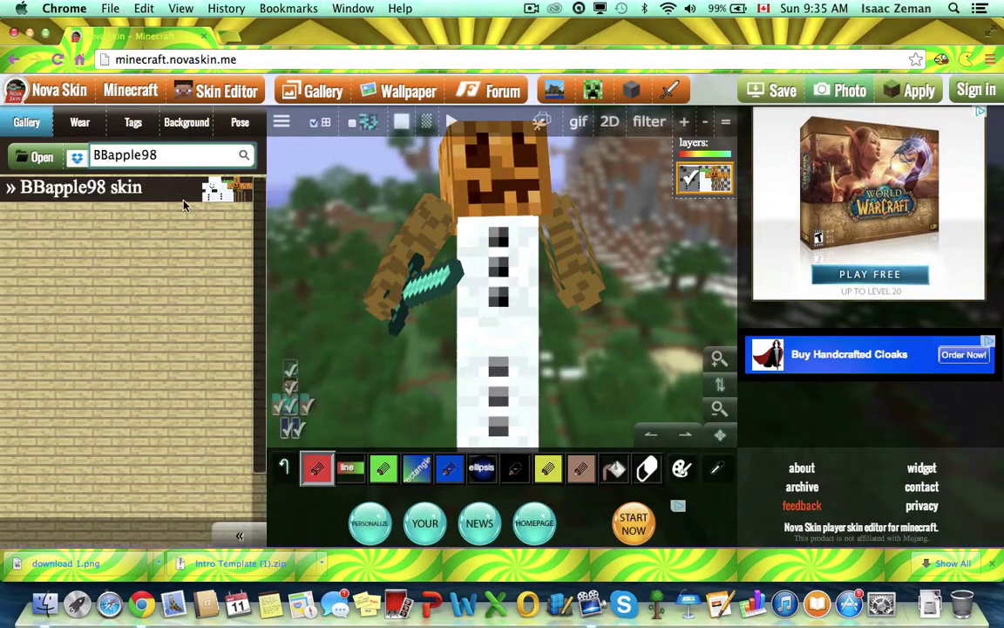
{"action": "left_click", "coordinate": [87, 187]}
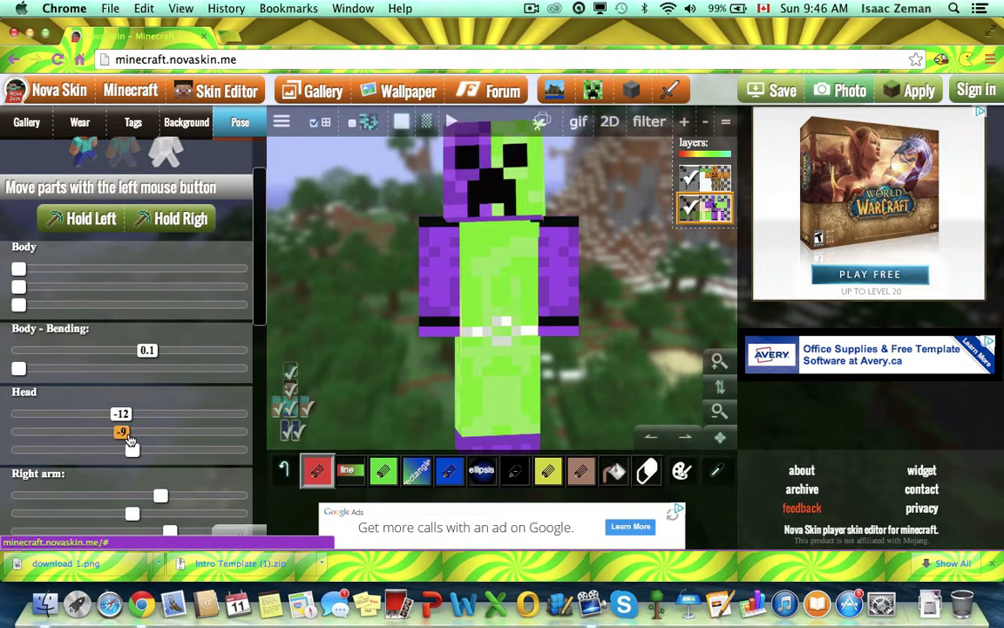
- Set the head's second and third values to 1 and 4, and the right arm to -12 and -17 with bending 0.15 and 0.05
{"action": "left_click_drag", "start_coordinate": [129, 436], "coordinate": [80, 462]}
{"action": "scroll", "coordinate": [137, 437], "scroll_direction": "down", "scroll_amount": 2}
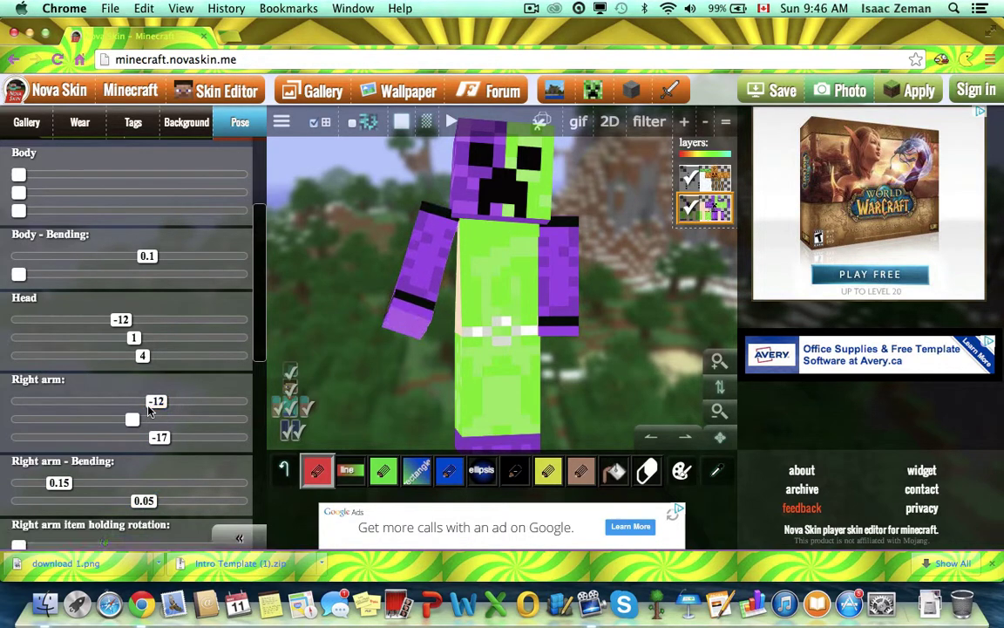
- Raise the left arm sideways by setting its third value to 82 and adjust its bending
{"action": "scroll", "coordinate": [229, 429], "scroll_direction": "down", "scroll_amount": 4}
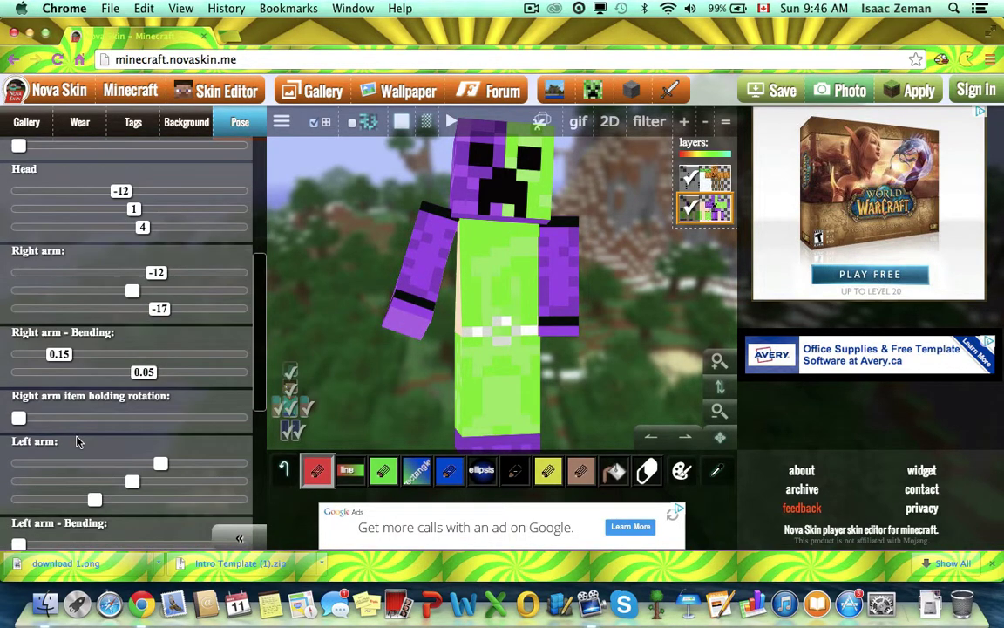
{"action": "left_click_drag", "start_coordinate": [77, 501], "coordinate": [162, 504]}
{"action": "scroll", "coordinate": [25, 434], "scroll_direction": "down", "scroll_amount": 4}
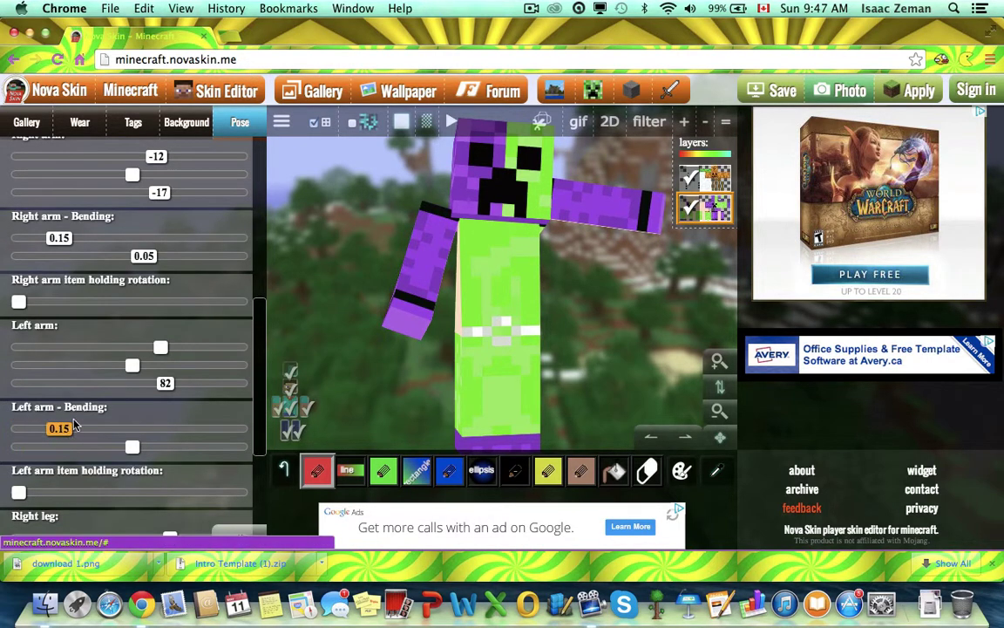
- Give the character an iron shovel to hold in the right hand
{"action": "scroll", "coordinate": [130, 399], "scroll_direction": "up", "scroll_amount": 10}
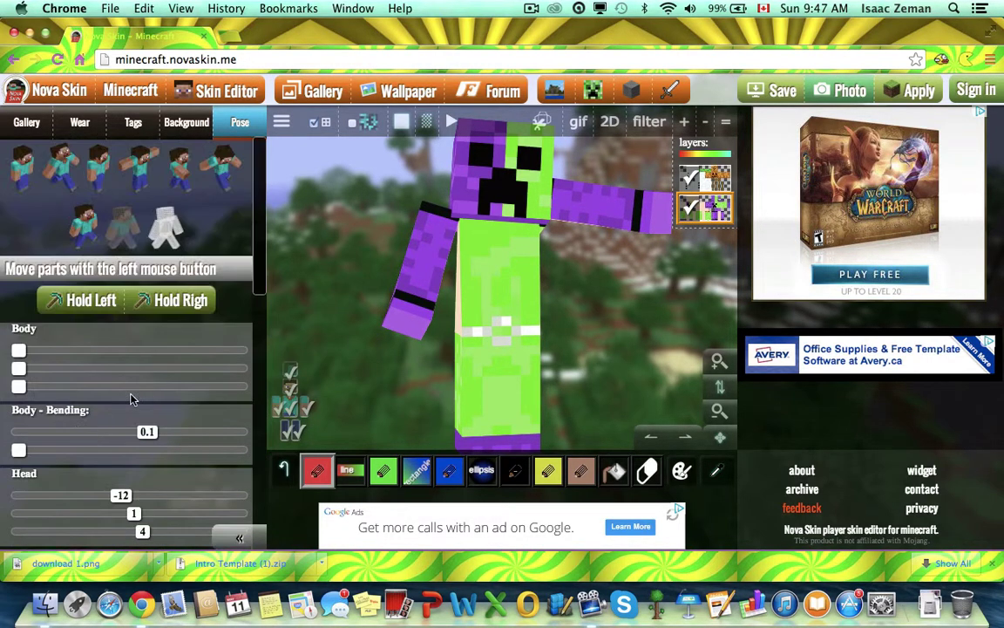
{"action": "left_click", "coordinate": [107, 300]}
{"action": "left_click", "coordinate": [435, 272]}
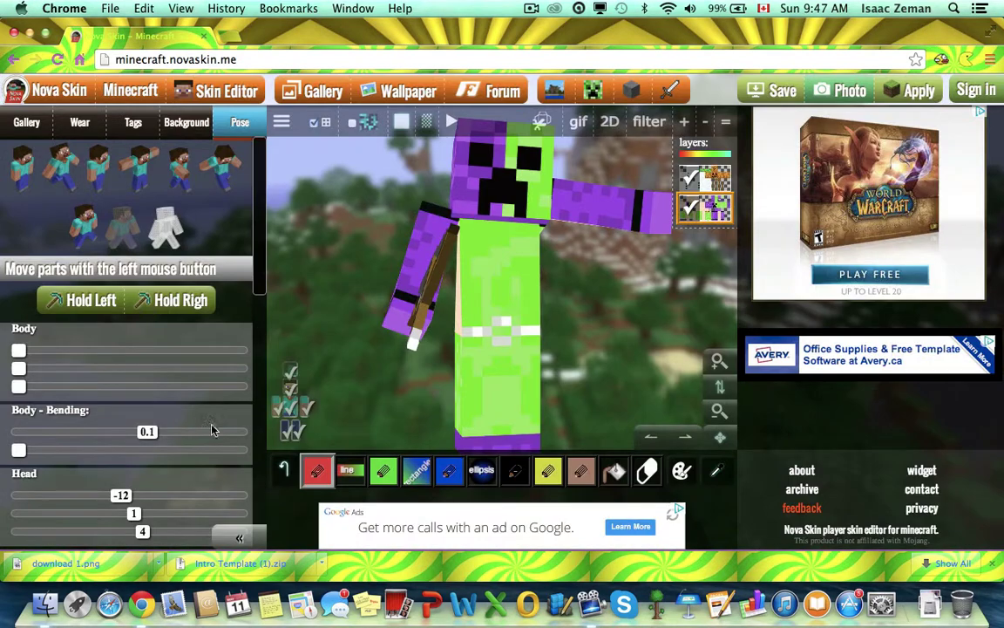
- Set the held item's rotation to 20, the left arm to -9 and 31 with bending 0.25, and the right arm's bending to 0.3
{"action": "scroll", "coordinate": [211, 430], "scroll_direction": "down", "scroll_amount": 10}
{"action": "left_click_drag", "start_coordinate": [185, 471], "coordinate": [129, 470]}
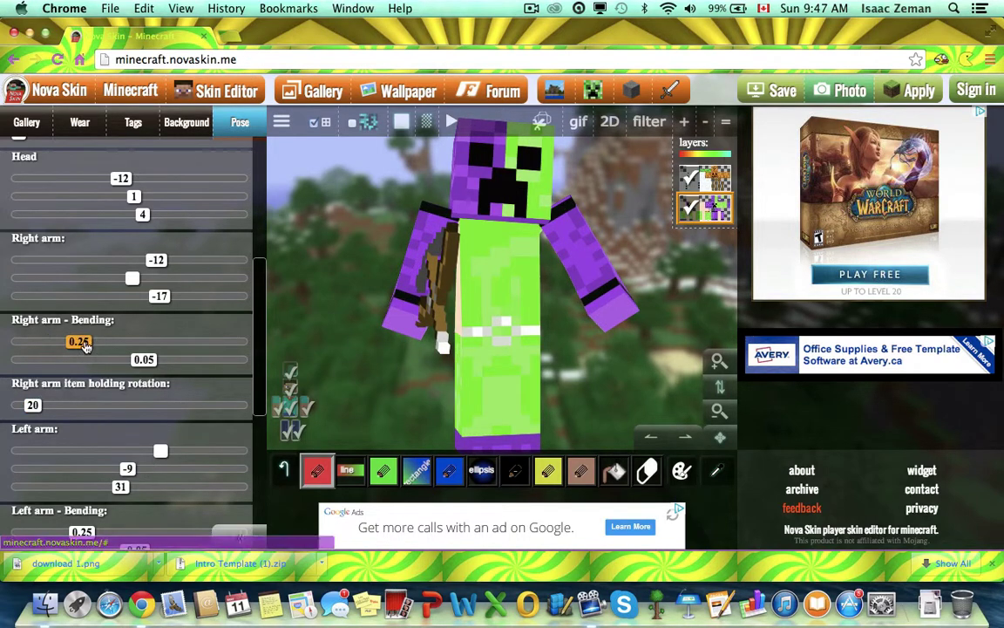
{"action": "left_click_drag", "start_coordinate": [86, 346], "coordinate": [94, 346]}
- Take a photo of the second pose and save it to the Desktop as download 2
{"action": "left_click", "coordinate": [839, 91]}
{"action": "right_click", "coordinate": [521, 257]}
{"action": "left_click", "coordinate": [562, 281]}
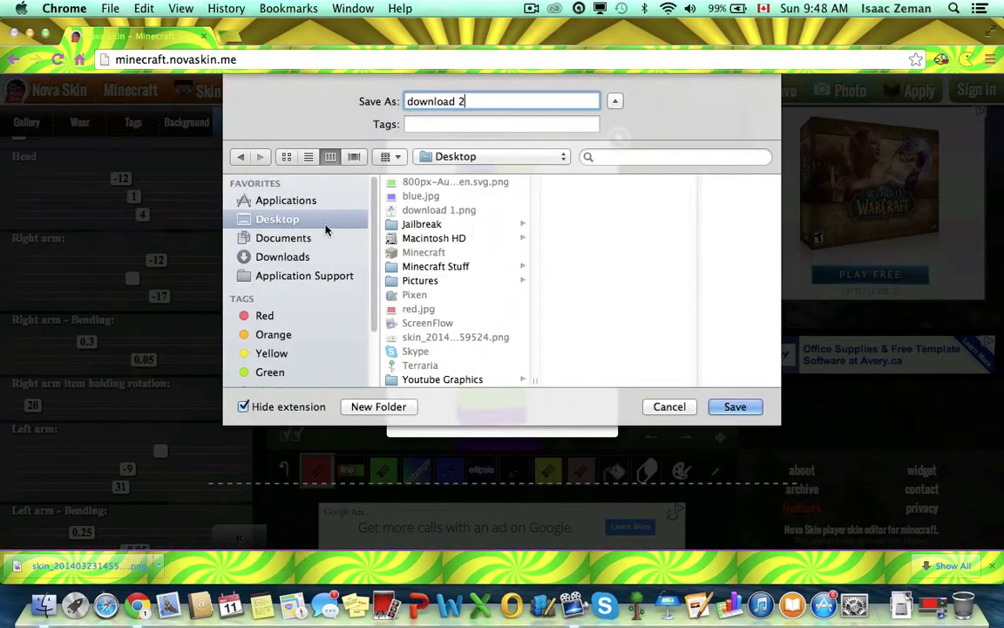
{"action": "key", "text": "Return"}
{"action": "left_click", "coordinate": [618, 140]}
- Try to open a skin image file from the Desktop in the skin editor
{"action": "left_click", "coordinate": [41, 158]}
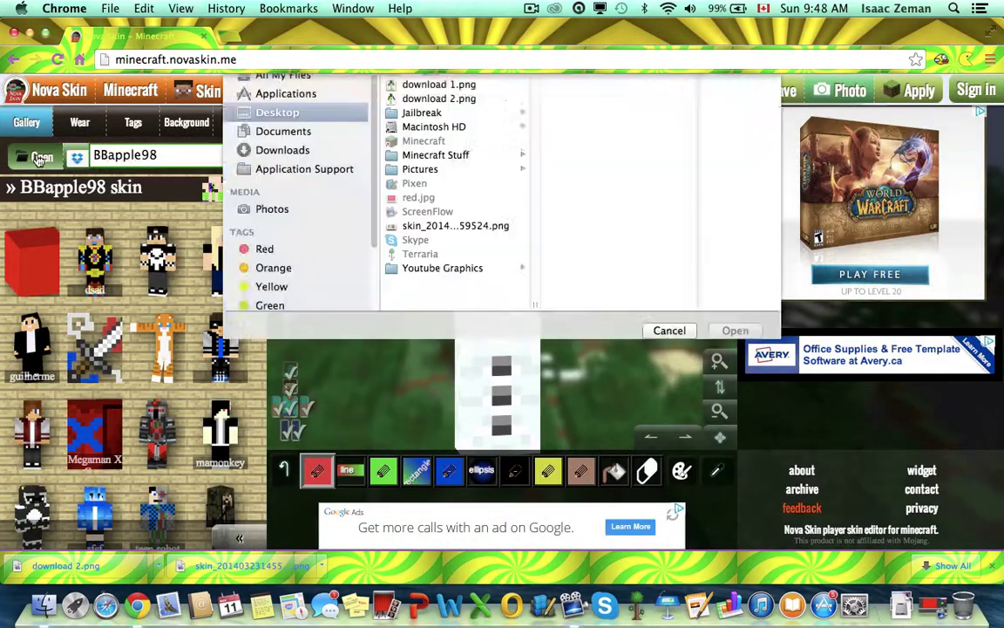
{"action": "left_click", "coordinate": [426, 253]}
{"action": "left_click", "coordinate": [733, 388]}
- Reopen the Nova Skin editor through a Google search for "novaskin"
{"action": "key", "text": "super+t"}
{"action": "type", "text": "chrome://apps"}
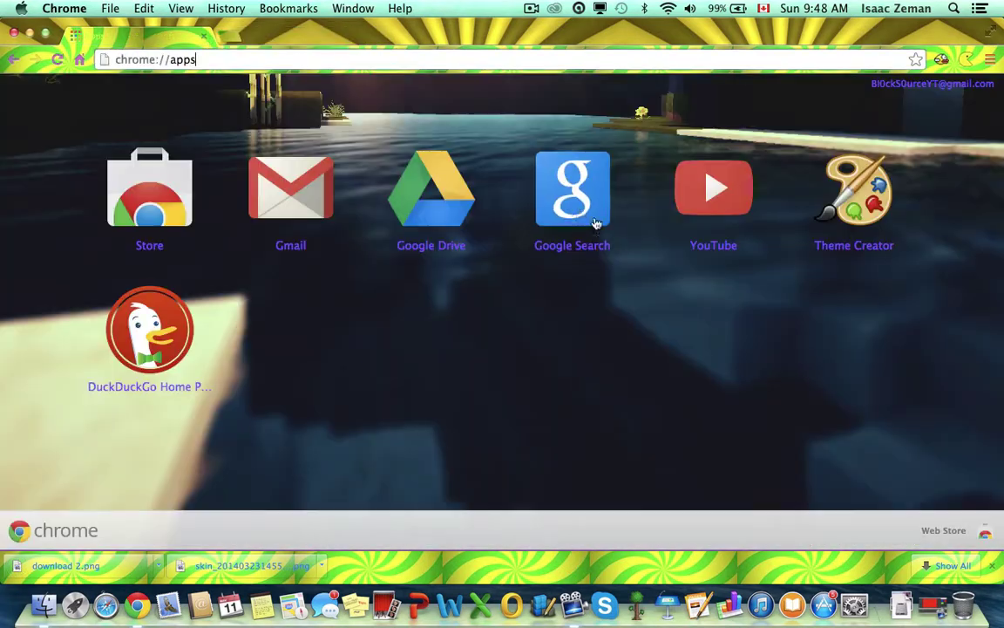
{"action": "left_click", "coordinate": [595, 224]}
{"action": "type", "text": "novaskin"}
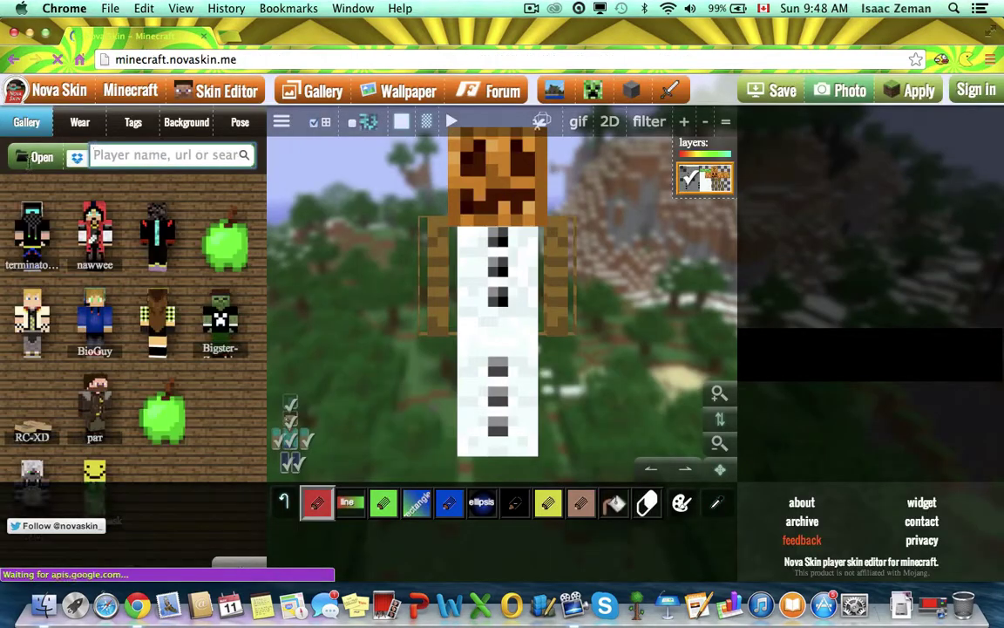
- Load the skin PNG file whose name starts with skin_2014 from the Desktop into the editor
{"action": "left_click", "coordinate": [41, 158]}
{"action": "left_click", "coordinate": [432, 285]}
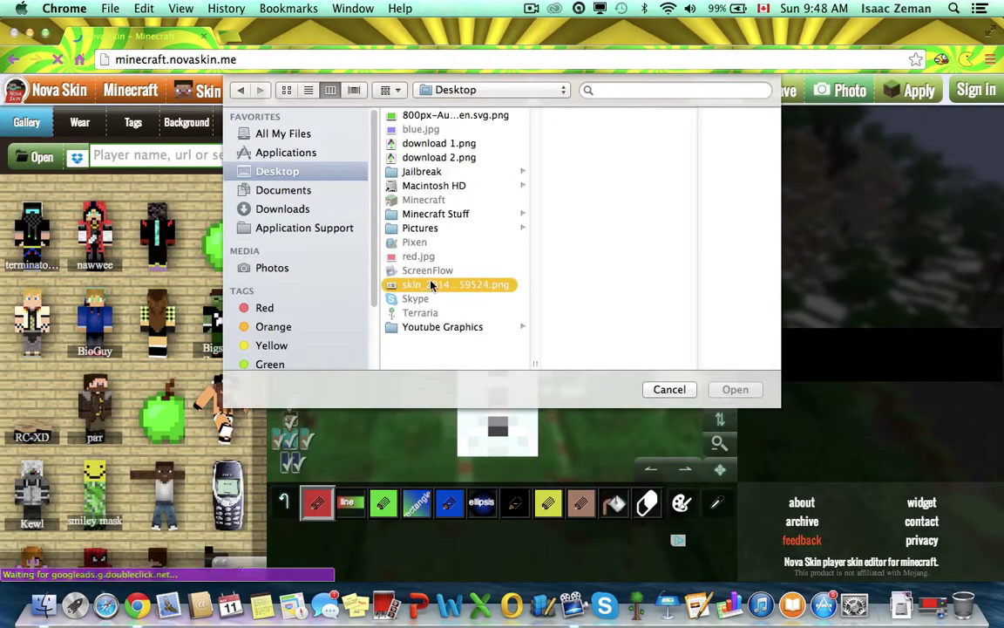
{"action": "left_click", "coordinate": [734, 389]}
- Tilt the character's head by setting its second and third pose values to -7 and -4
{"action": "left_click", "coordinate": [252, 126]}
{"action": "scroll", "coordinate": [104, 439], "scroll_direction": "down", "scroll_amount": 1}
{"action": "mouse_move", "coordinate": [134, 488]}
{"action": "left_mouse_down"}
{"action": "mouse_move", "coordinate": [145, 488]}
{"action": "mouse_move", "coordinate": [125, 504]}
{"action": "left_mouse_up"}
{"action": "scroll", "coordinate": [133, 488], "scroll_direction": "down", "scroll_amount": 3}
{"action": "scroll", "coordinate": [134, 473], "scroll_direction": "down", "scroll_amount": 1}
{"action": "left_click_drag", "start_coordinate": [144, 381], "coordinate": [127, 386]}
{"action": "scroll", "coordinate": [93, 433], "scroll_direction": "down", "scroll_amount": 2}
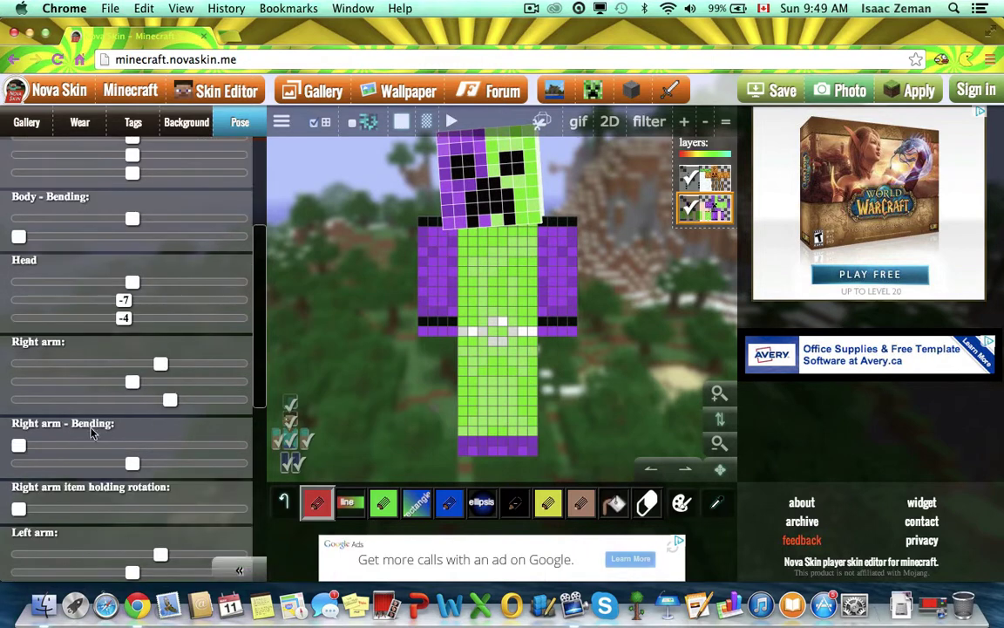
- Hide the pixel grid, then pose the right arm at 35 and -10 with 0.3 bending and the left arm at -35 and -21
{"action": "left_click", "coordinate": [319, 122]}
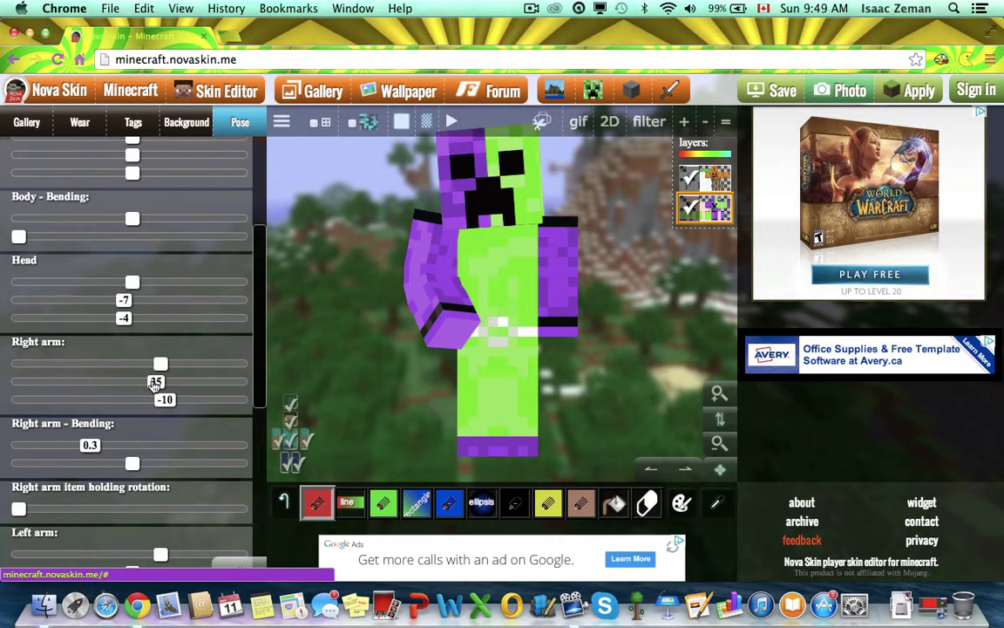
{"action": "scroll", "coordinate": [127, 463], "scroll_direction": "down", "scroll_amount": 3}
{"action": "left_click_drag", "start_coordinate": [159, 420], "coordinate": [141, 422]}
{"action": "left_click_drag", "start_coordinate": [131, 438], "coordinate": [114, 448]}
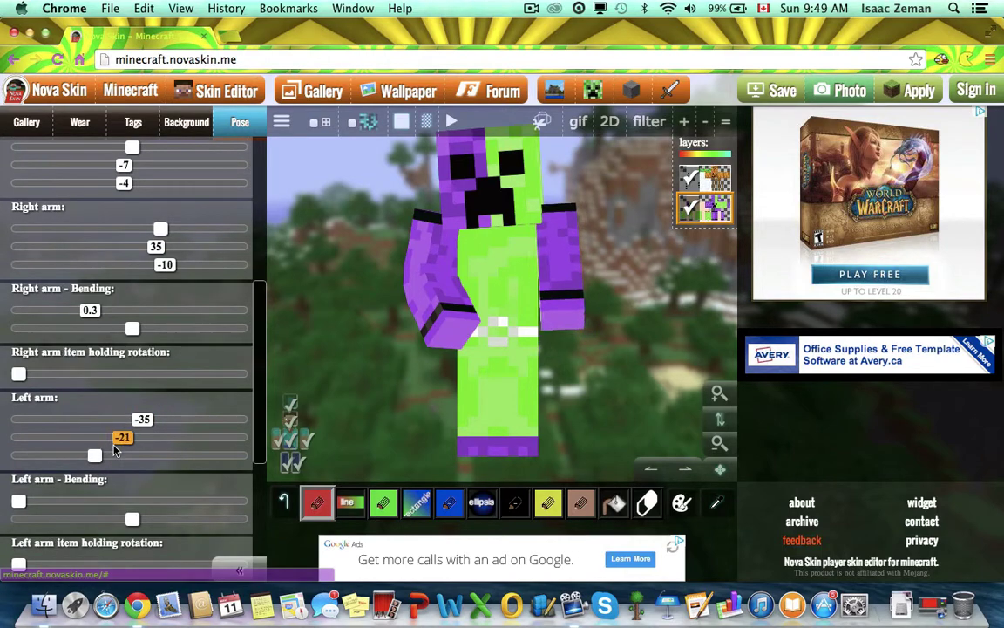
- Put a bow in the character's right hand and set the held item's rotation to 200
{"action": "scroll", "coordinate": [61, 499], "scroll_direction": "up", "scroll_amount": 5}
{"action": "left_click", "coordinate": [100, 302]}
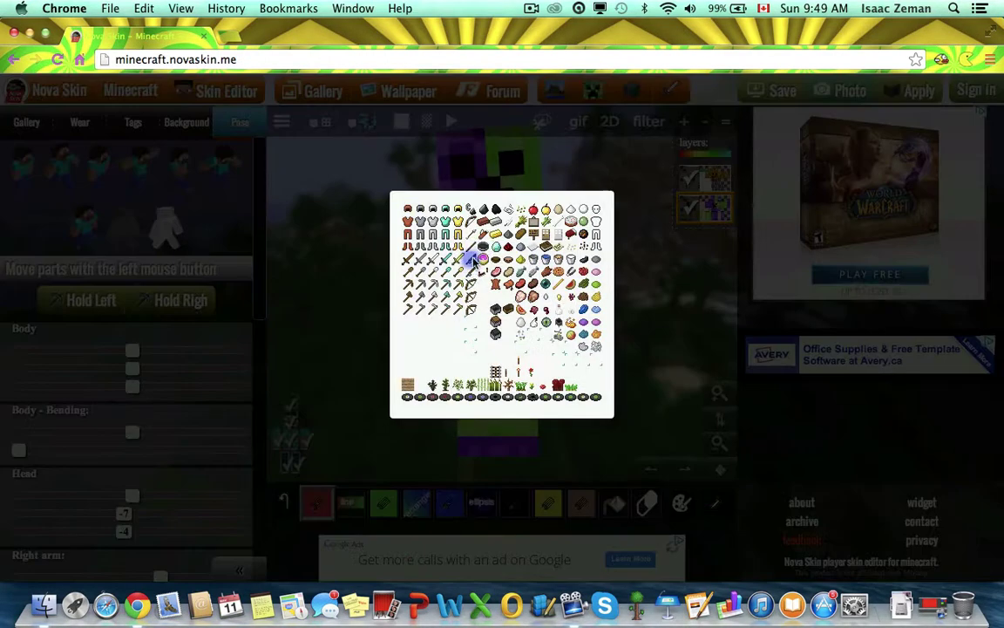
{"action": "left_click", "coordinate": [472, 261]}
{"action": "scroll", "coordinate": [156, 462], "scroll_direction": "down", "scroll_amount": 3}
{"action": "left_click_drag", "start_coordinate": [35, 529], "coordinate": [163, 527]}
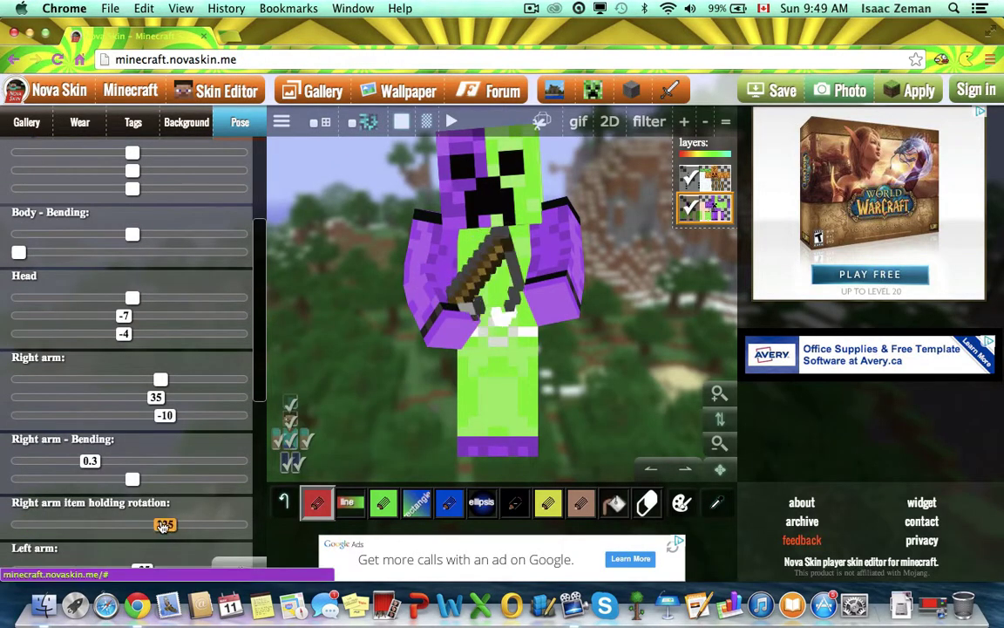
- Render the posed character as a photo and save the image to the Desktop as download 3
{"action": "left_click", "coordinate": [825, 89]}
{"action": "right_click", "coordinate": [493, 280]}
{"action": "left_click", "coordinate": [576, 290]}
{"action": "left_click", "coordinate": [531, 99]}
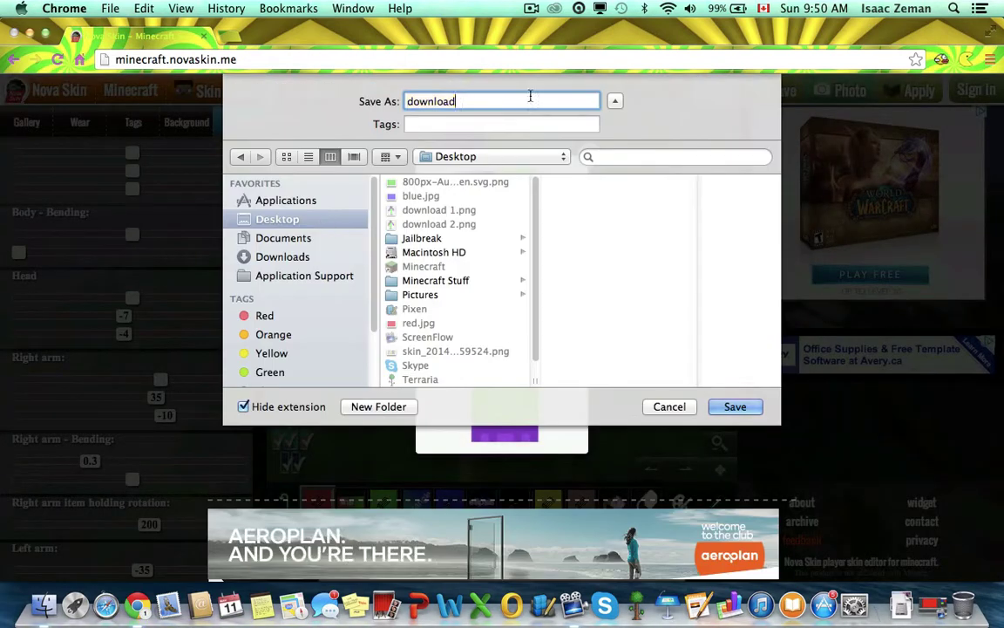
{"action": "type", "text": "3"}
{"action": "left_click", "coordinate": [735, 406]}
{"action": "left_click", "coordinate": [215, 166]}
- Switch to ScreenFlow, enlarge the download 1.png character image and move it to the middle of the red background
{"action": "key", "text": "F11"}
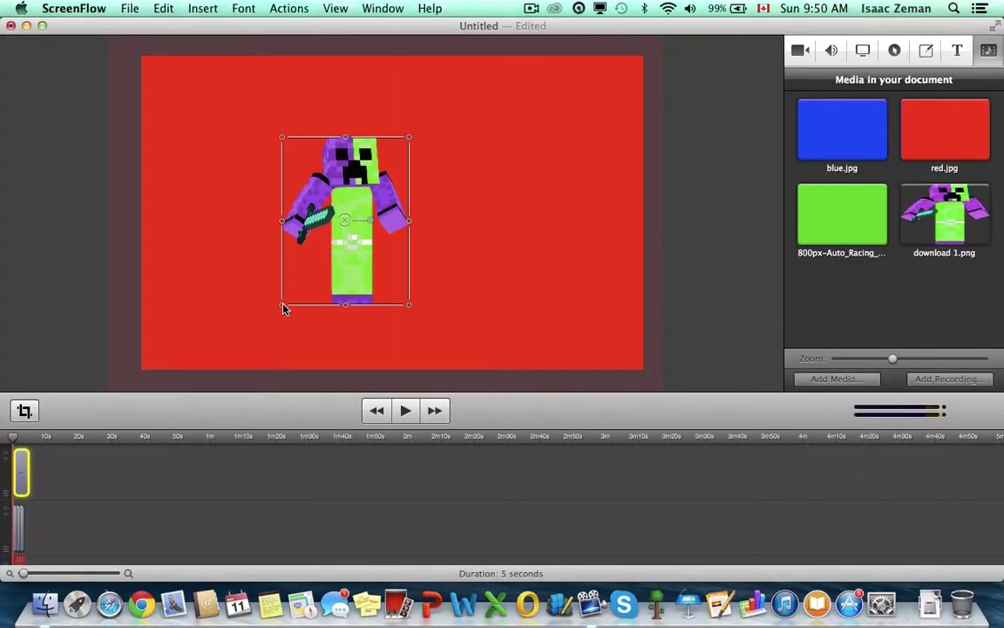
{"action": "left_click_drag", "start_coordinate": [282, 305], "coordinate": [253, 325]}
{"action": "left_click_drag", "start_coordinate": [409, 137], "coordinate": [443, 82]}
{"action": "left_click_drag", "start_coordinate": [394, 186], "coordinate": [431, 195]}
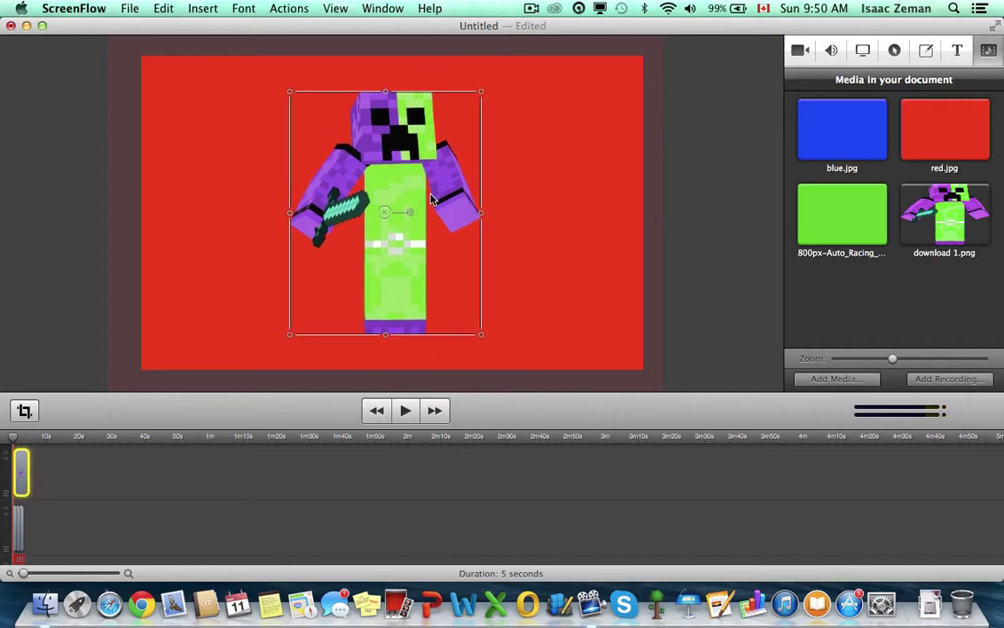
- Set the default timeline transition to Swipe and add an ending transition to the red background clip
{"action": "left_click", "coordinate": [74, 7]}
{"action": "left_click", "coordinate": [92, 66]}
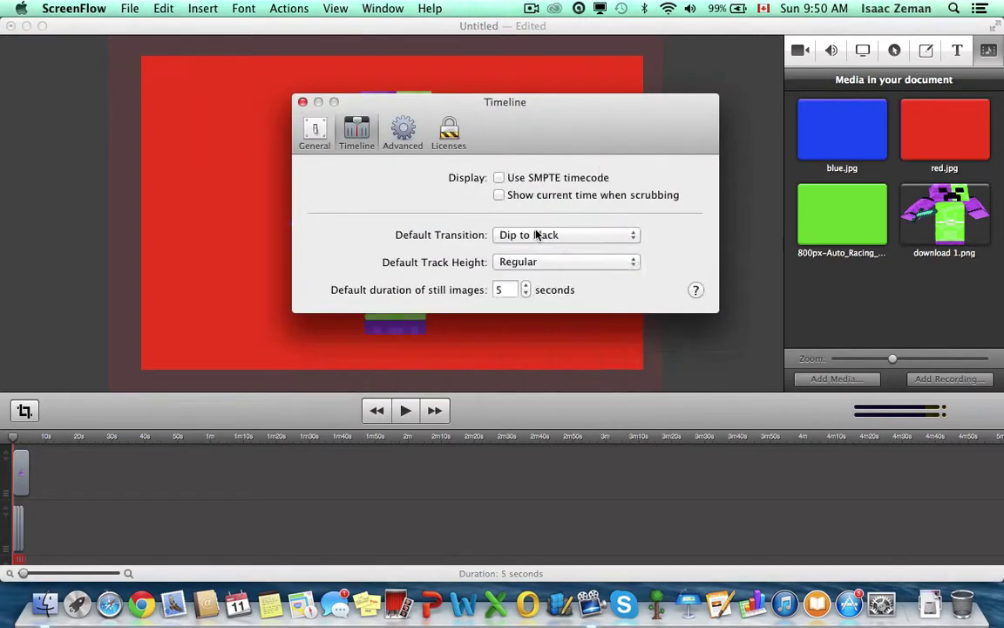
{"action": "left_click", "coordinate": [558, 234]}
{"action": "left_click", "coordinate": [549, 404]}
{"action": "left_click", "coordinate": [302, 102]}
{"action": "right_click", "coordinate": [16, 529]}
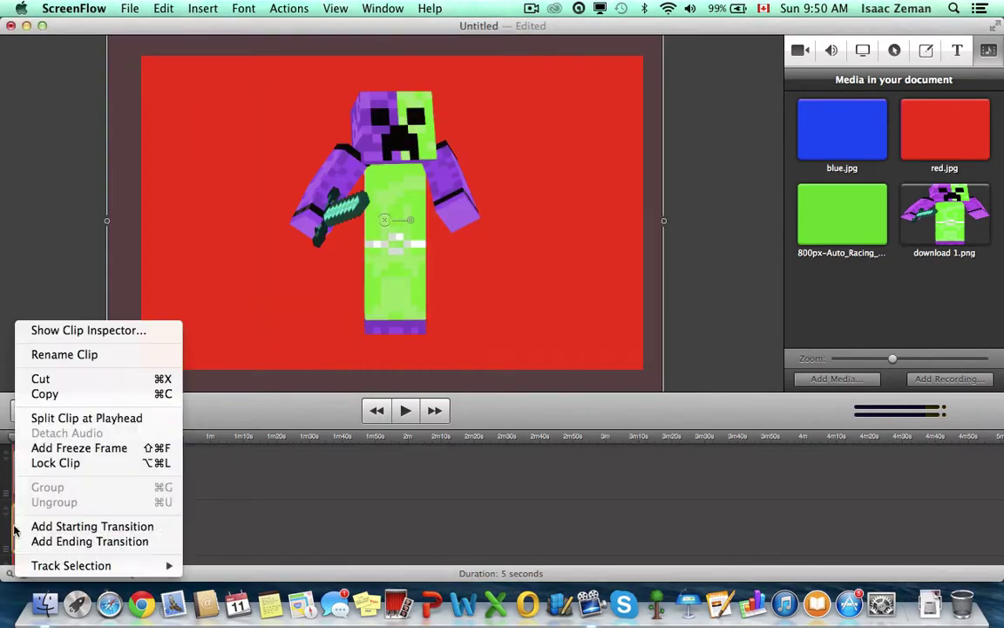
{"action": "left_click", "coordinate": [87, 540]}
- Set the character clip's duration to 1 second and play back the intro
{"action": "double_click", "coordinate": [21, 479]}
{"action": "left_click_drag", "start_coordinate": [103, 351], "coordinate": [95, 351]}
{"action": "type", "text": "1"}
{"action": "key", "text": "Return"}
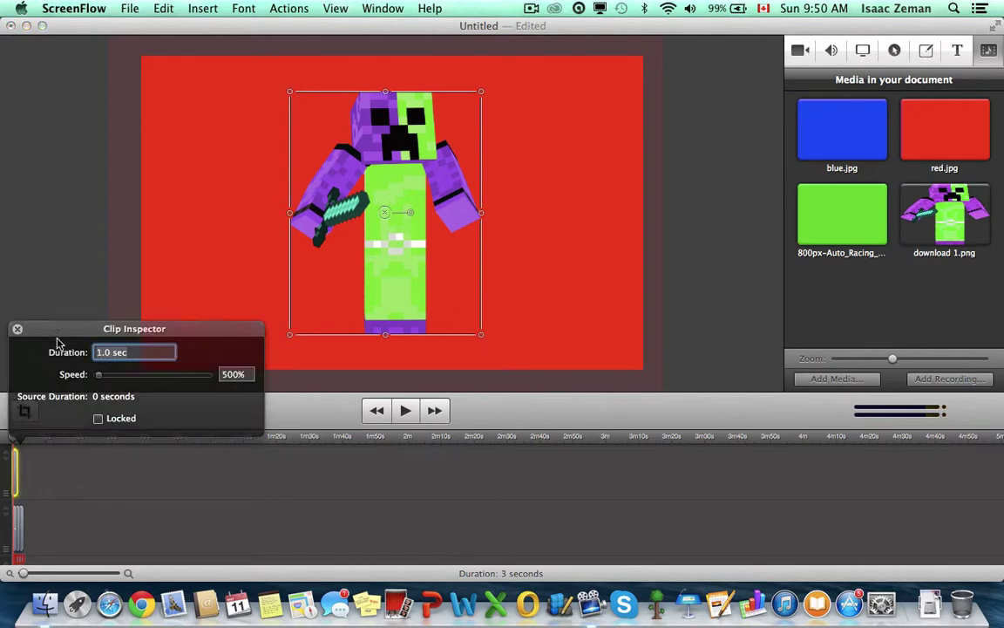
{"action": "left_click", "coordinate": [17, 330]}
{"action": "left_click", "coordinate": [702, 312]}
{"action": "left_click", "coordinate": [408, 410]}
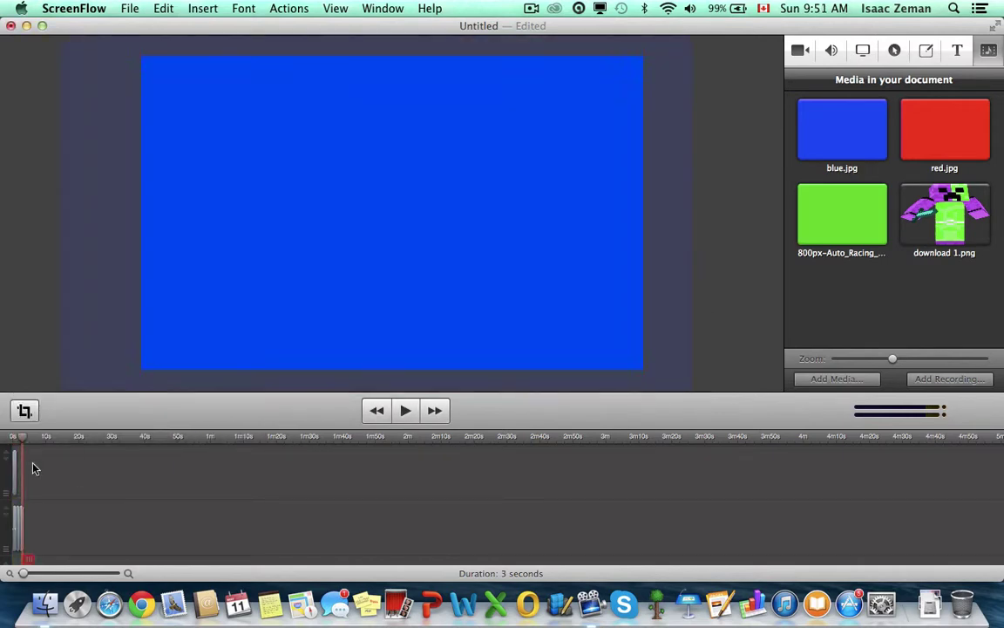
- Add a starting transition to the character clip and preview the intro from the beginning
{"action": "right_click", "coordinate": [15, 527]}
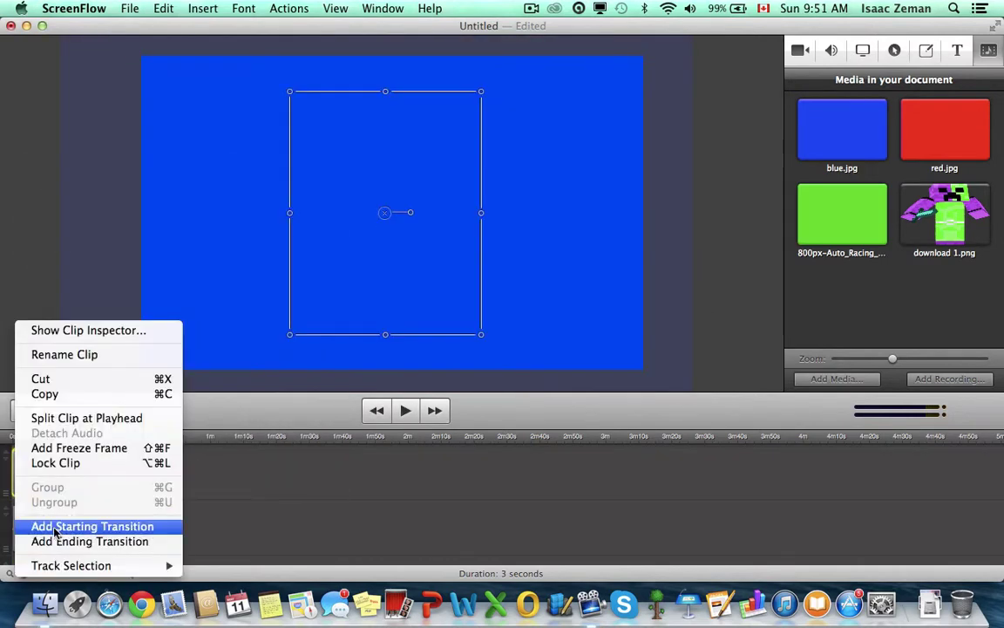
{"action": "left_click", "coordinate": [79, 525]}
{"action": "left_click", "coordinate": [377, 410]}
{"action": "left_click", "coordinate": [405, 409]}
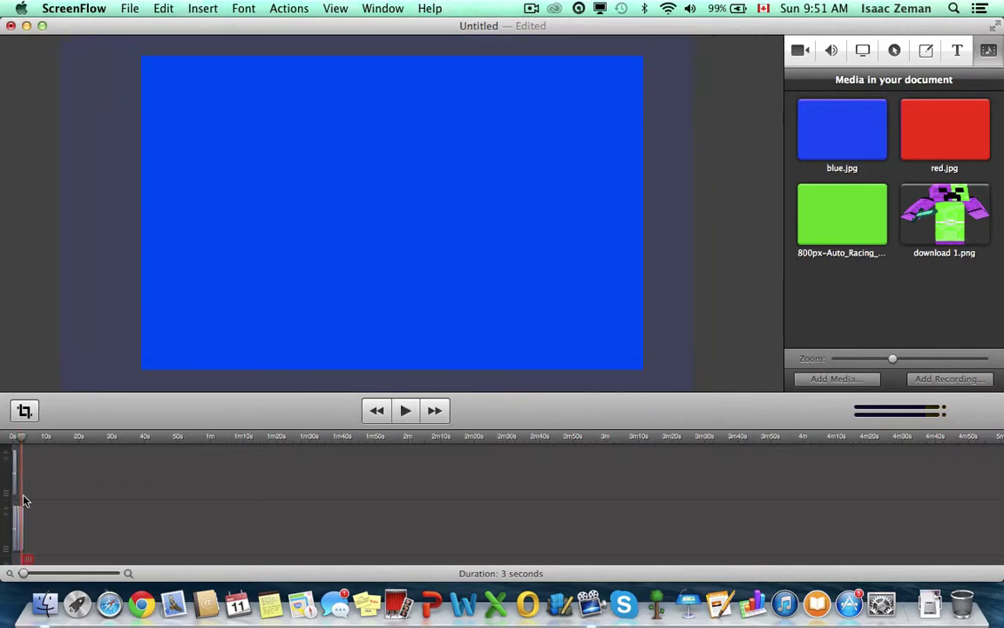
{"action": "right_click", "coordinate": [16, 488]}
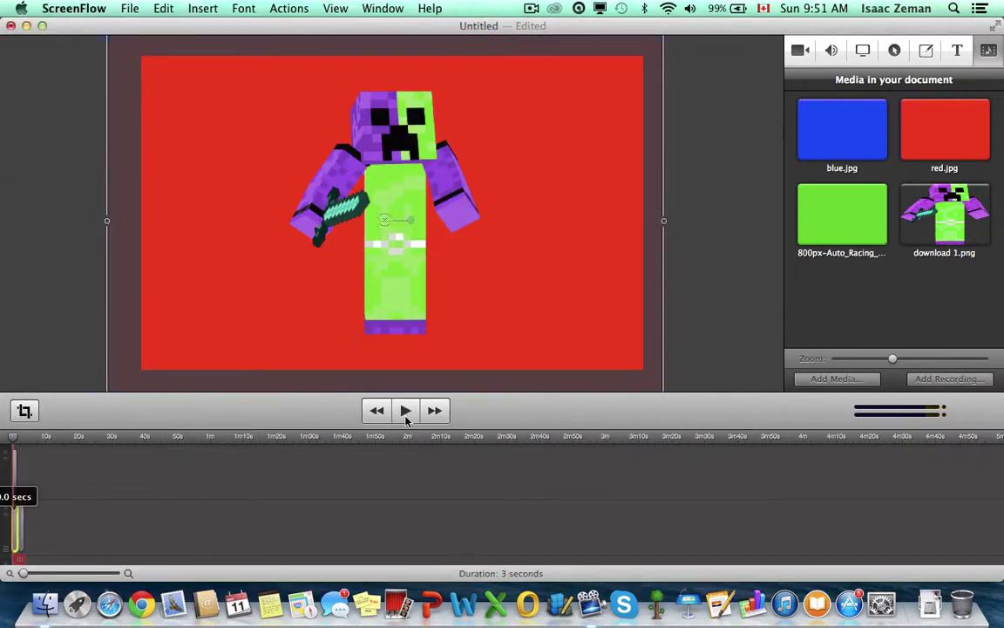
{"action": "left_click", "coordinate": [404, 410]}
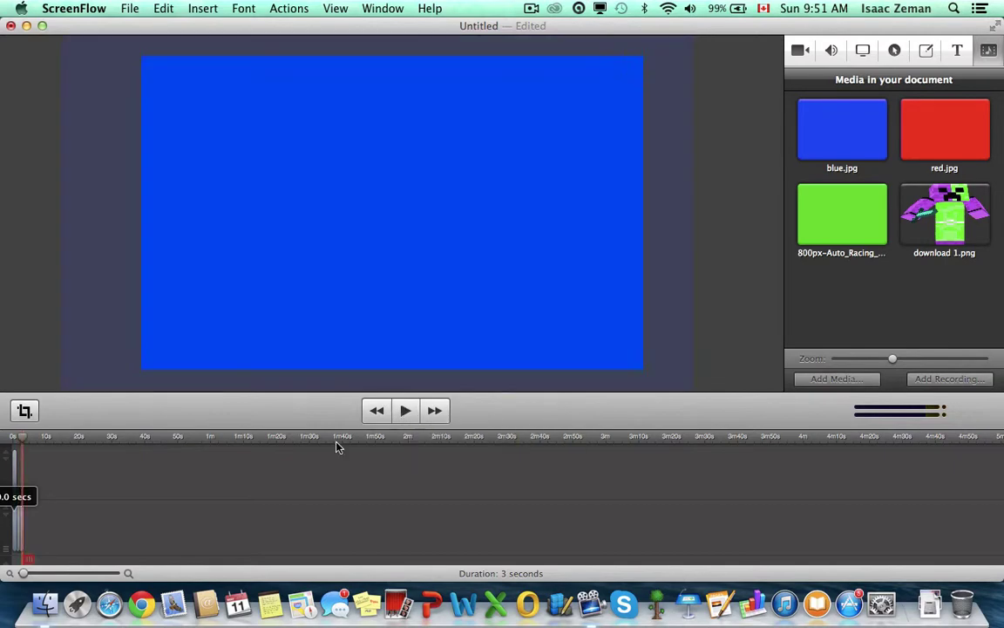
- Change the default timeline transition and add an ending transition to the red background clip
{"action": "left_click", "coordinate": [74, 8]}
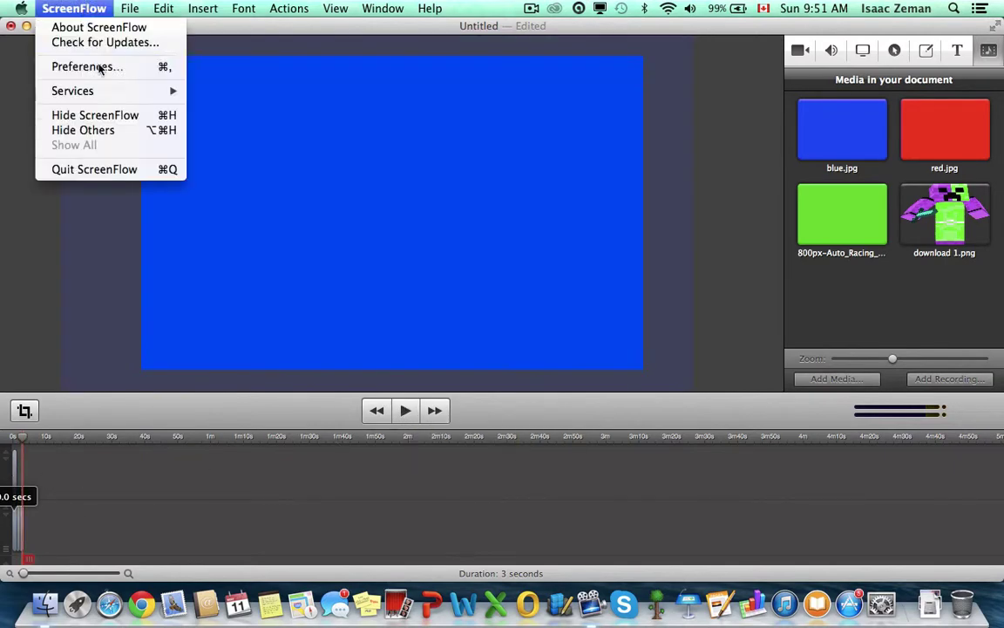
{"action": "left_click", "coordinate": [103, 65]}
{"action": "left_click", "coordinate": [562, 234]}
{"action": "left_click", "coordinate": [512, 192]}
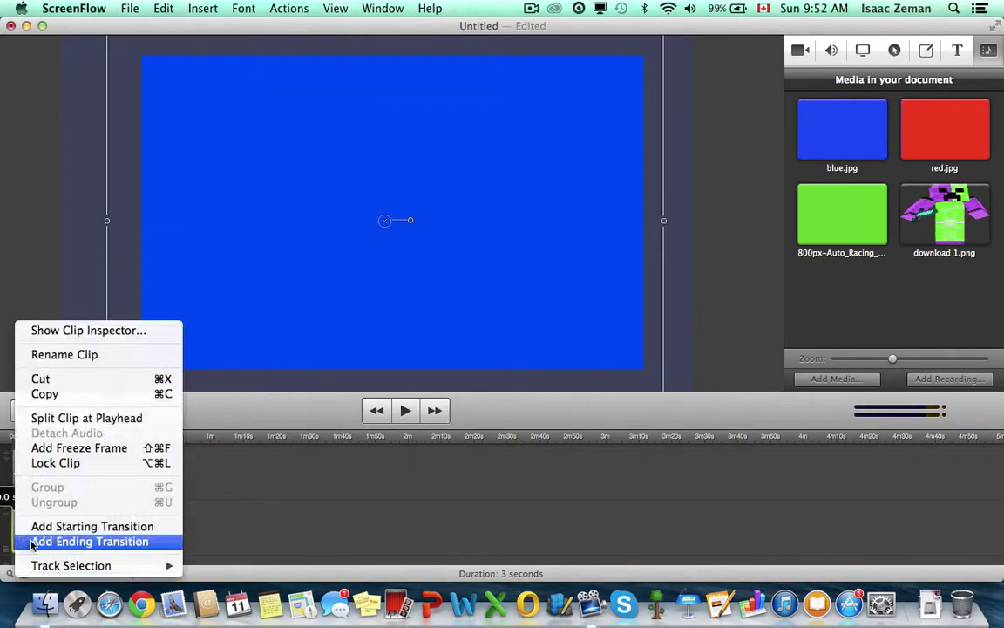
{"action": "left_click", "coordinate": [88, 541]}
{"action": "left_click", "coordinate": [406, 409]}
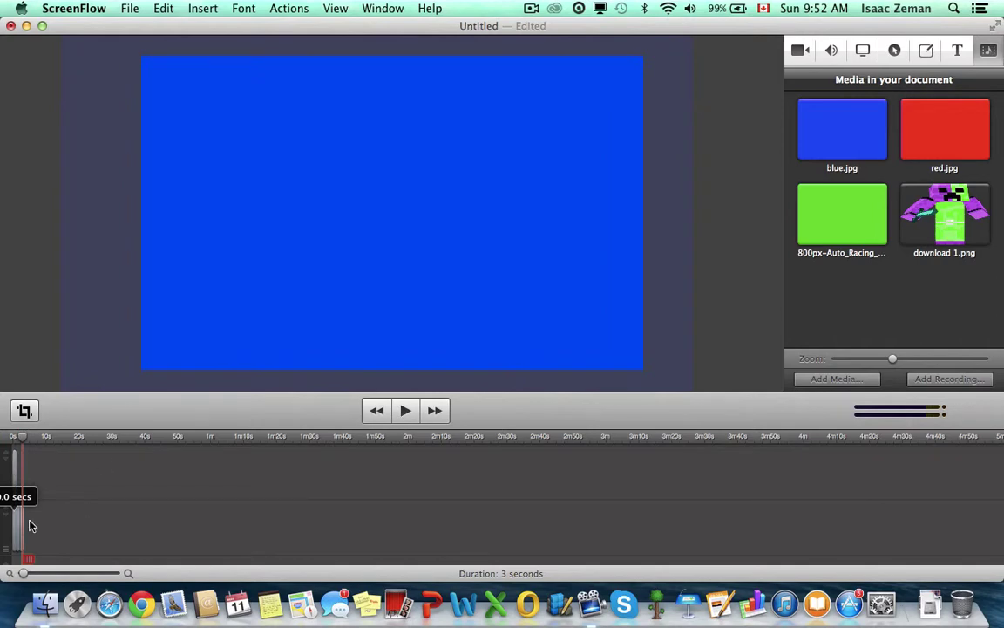
- Switch the character and red clips to the Cube transition and play the intro again
{"action": "left_click", "coordinate": [562, 234]}
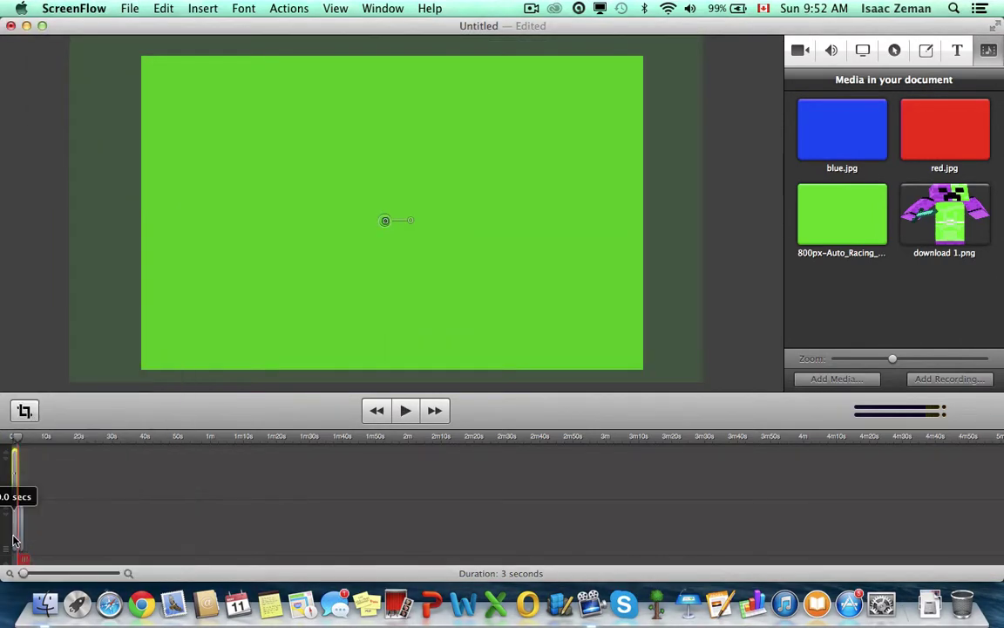
{"action": "key", "text": "space"}
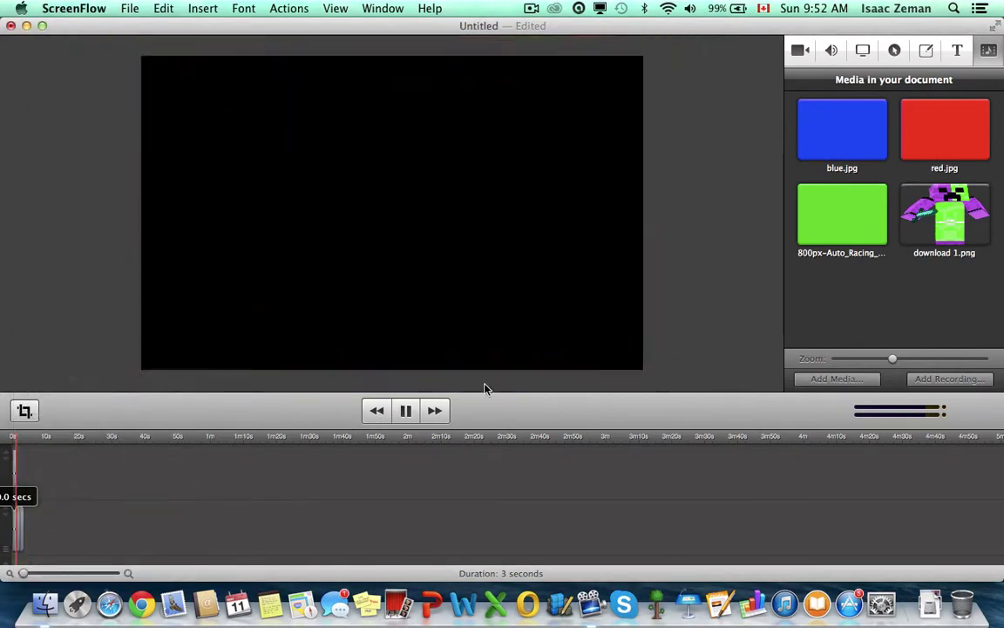
{"action": "left_click", "coordinate": [407, 420]}
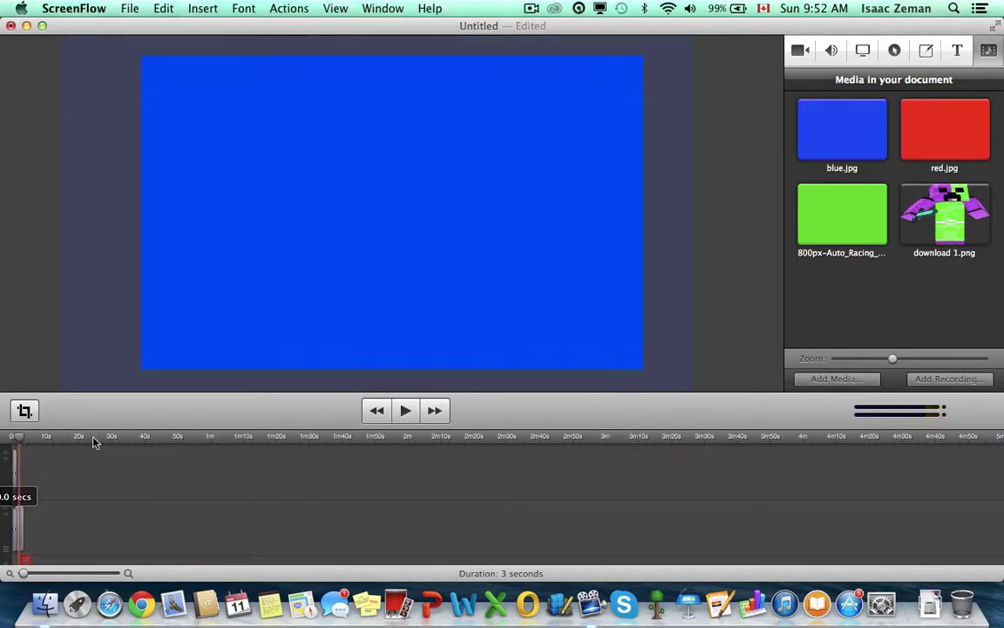
- Examine the transition type and duration applied to the character clip and the red background clip
{"action": "double_click", "coordinate": [14, 468]}
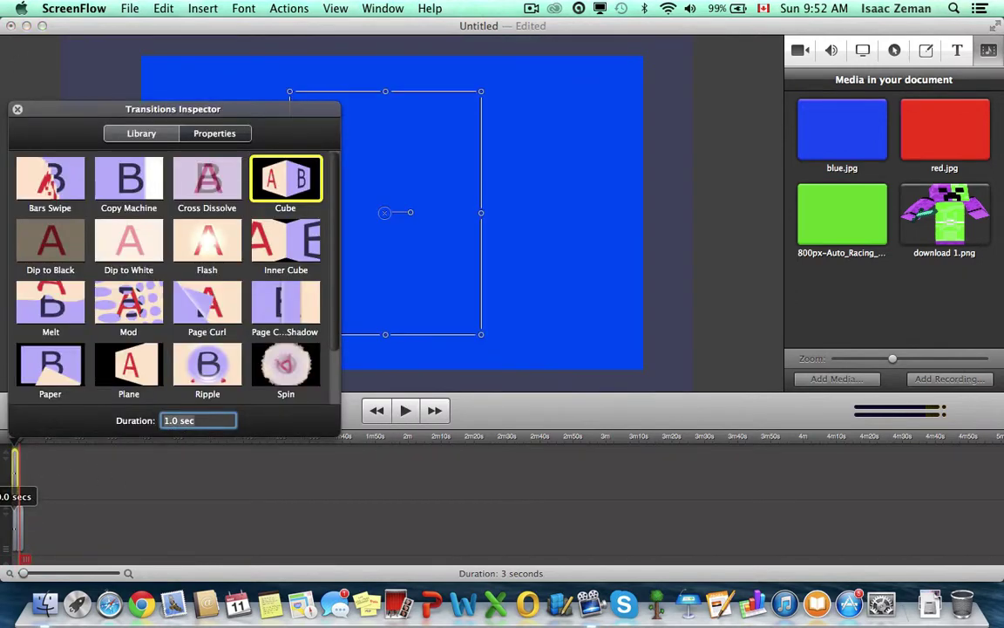
{"action": "left_click", "coordinate": [18, 110]}
{"action": "right_click", "coordinate": [17, 540]}
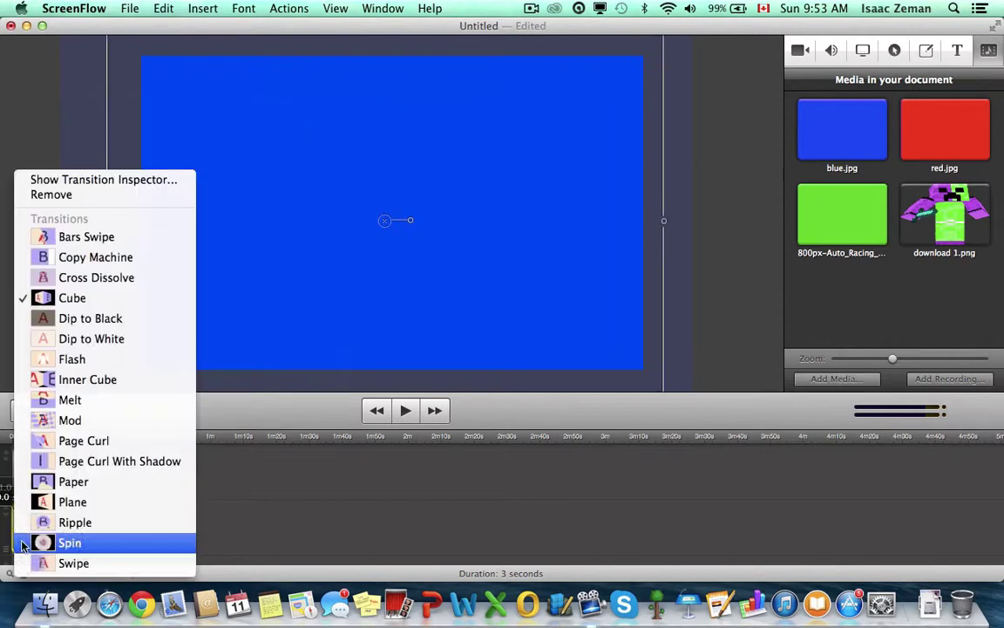
{"action": "left_click", "coordinate": [379, 413]}
{"action": "left_click", "coordinate": [378, 413]}
- Try moving the character clip further along the timeline, undo the move and replay the intro
{"action": "left_click_drag", "start_coordinate": [19, 473], "coordinate": [46, 472]}
{"action": "key", "text": "super+z"}
{"action": "left_click", "coordinate": [21, 438]}
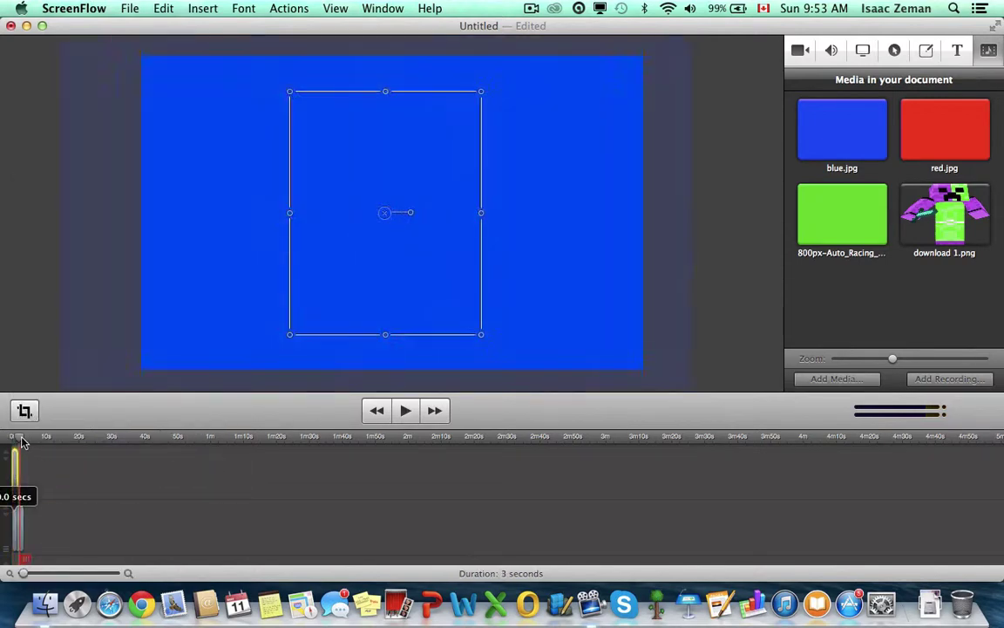
{"action": "left_click", "coordinate": [407, 411]}
- Set the durations of the character clip and the red background clip to 2 seconds each
{"action": "double_click", "coordinate": [12, 469]}
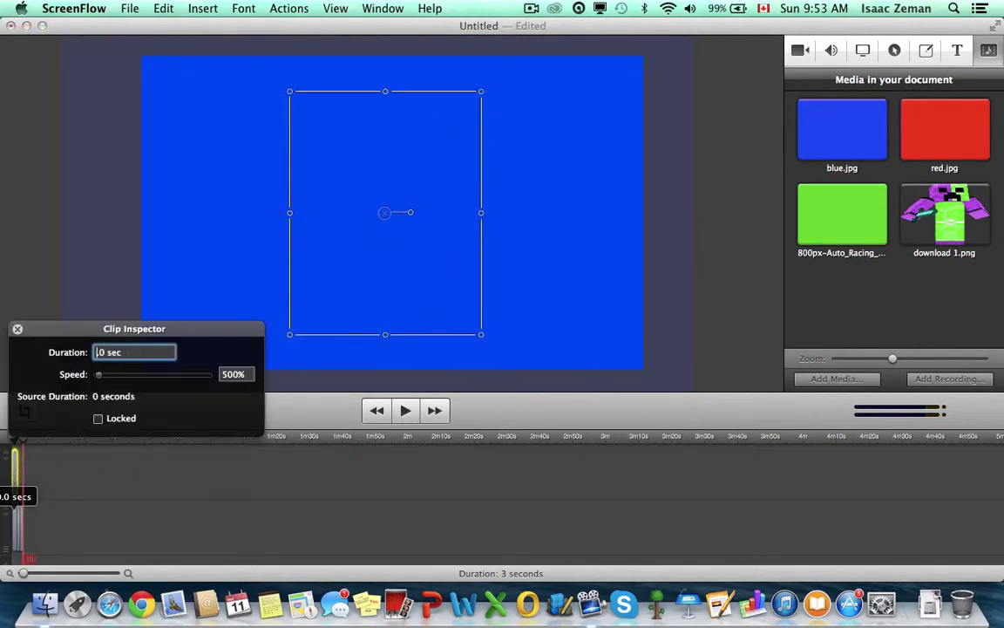
{"action": "type", "text": "2"}
{"action": "key", "text": "Return"}
{"action": "double_click", "coordinate": [13, 534]}
{"action": "type", "text": "2"}
{"action": "key", "text": "Return"}
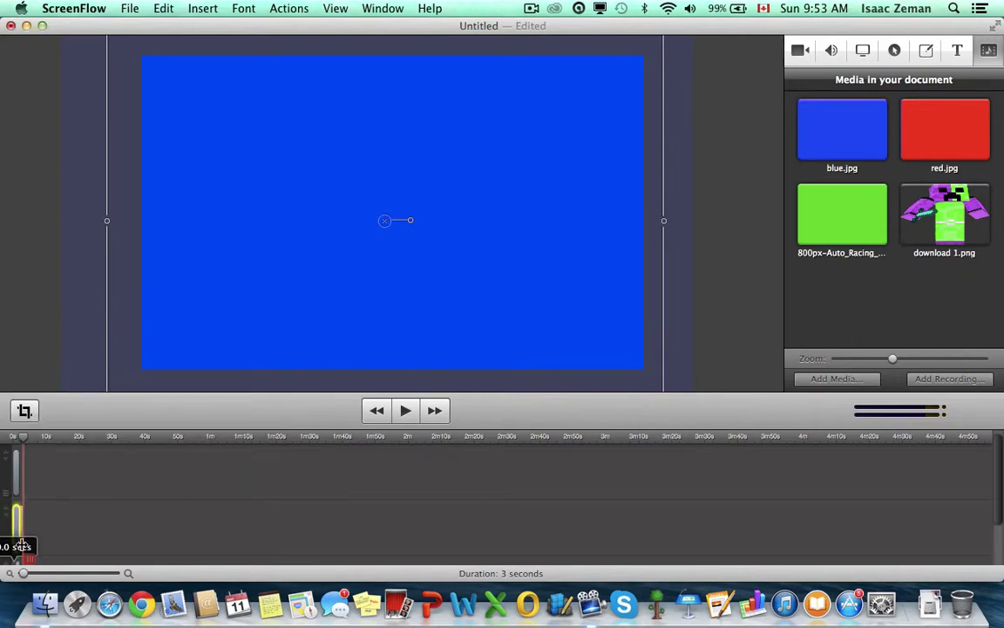
- Play back the intro to check how the lengthened character and red clips overlap the other colours
{"action": "left_click", "coordinate": [21, 518]}
{"action": "left_click", "coordinate": [406, 410]}
{"action": "left_click", "coordinate": [406, 410]}
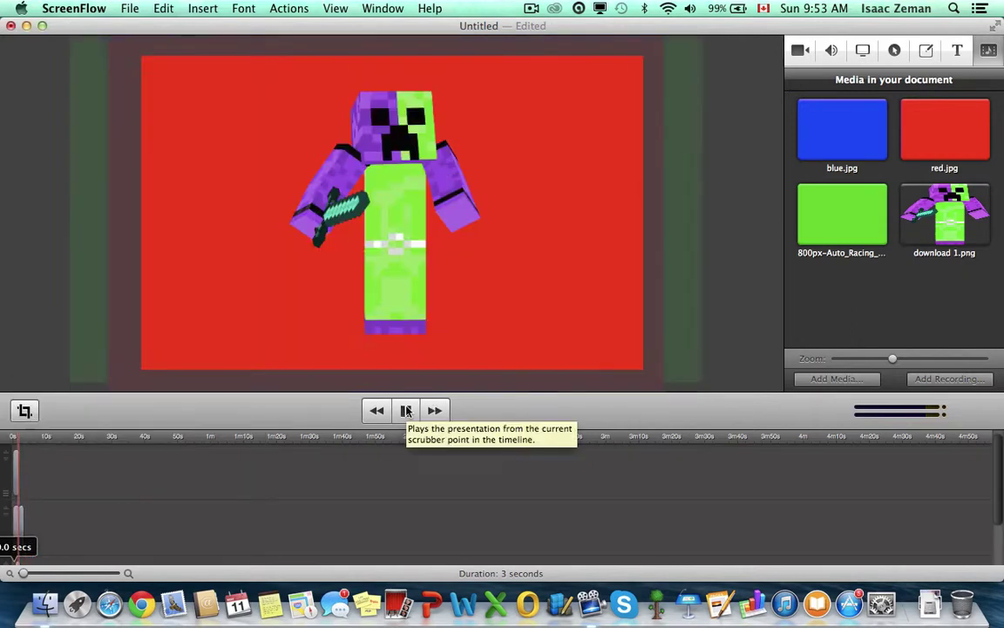
{"action": "left_click", "coordinate": [407, 411]}
- Space the blue and green clips apart on the background track and set the green clip's duration to 2 seconds
{"action": "left_click_drag", "start_coordinate": [16, 523], "coordinate": [93, 523]}
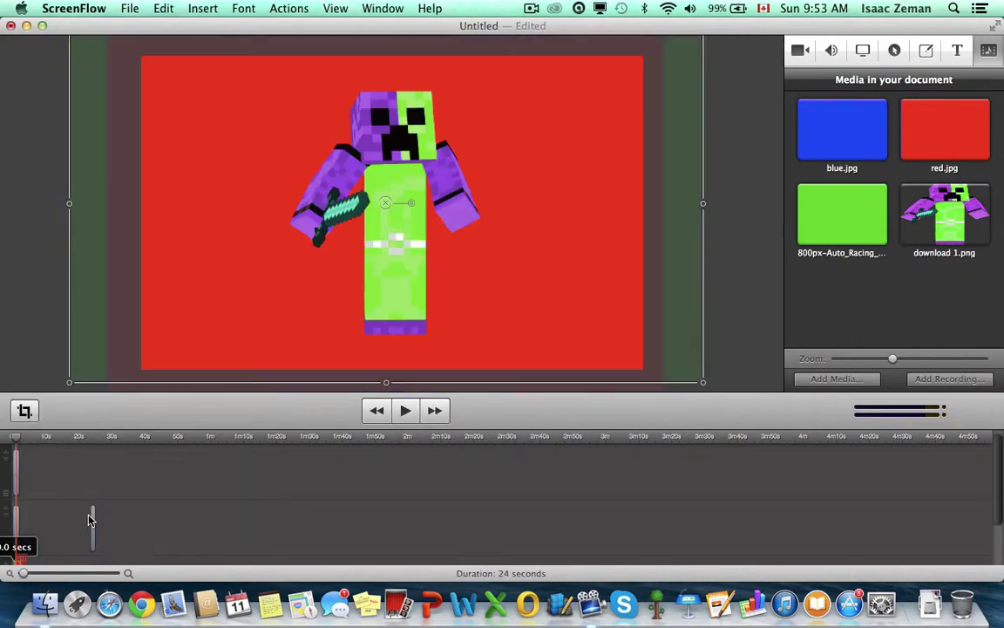
{"action": "left_click_drag", "start_coordinate": [17, 560], "coordinate": [34, 524]}
{"action": "double_click", "coordinate": [34, 525]}
{"action": "type", "text": "2"}
{"action": "key", "text": "Return"}
- Set the blue clip's duration to 2 seconds
{"action": "double_click", "coordinate": [93, 516]}
{"action": "key", "text": "BackSpace"}
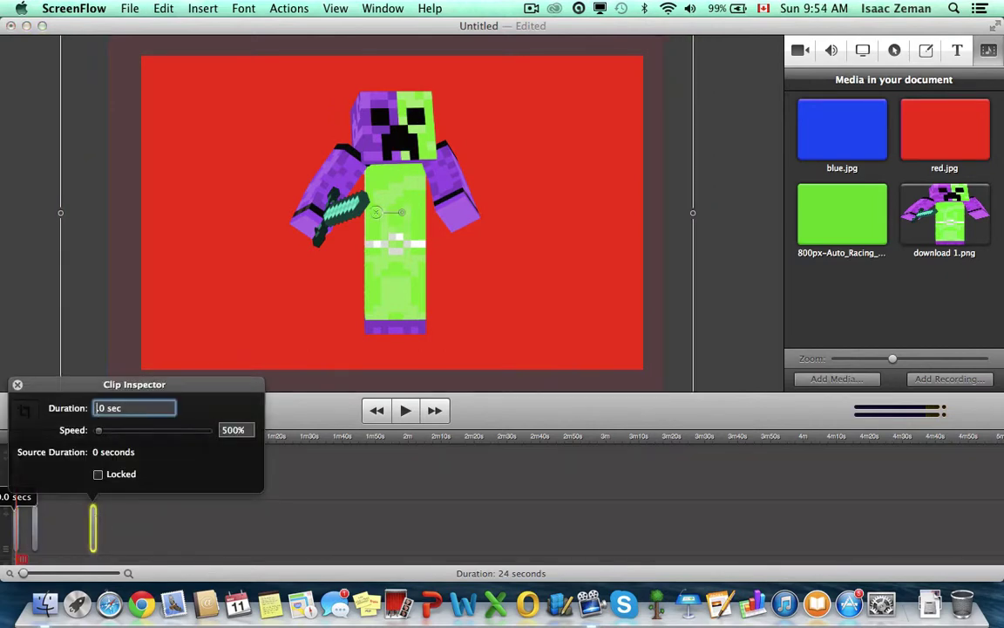
{"action": "type", "text": "2"}
{"action": "key", "text": "Return"}
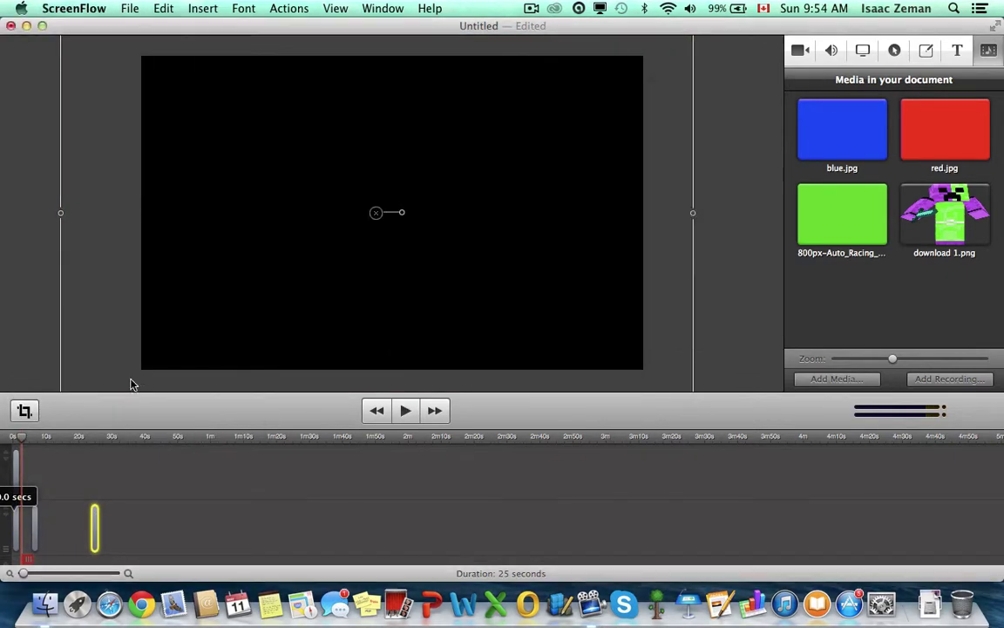
- Change the default timeline transition to a 3D rotating one and apply it to the character and red clips
{"action": "right_click", "coordinate": [17, 523]}
{"action": "key", "text": "Escape"}
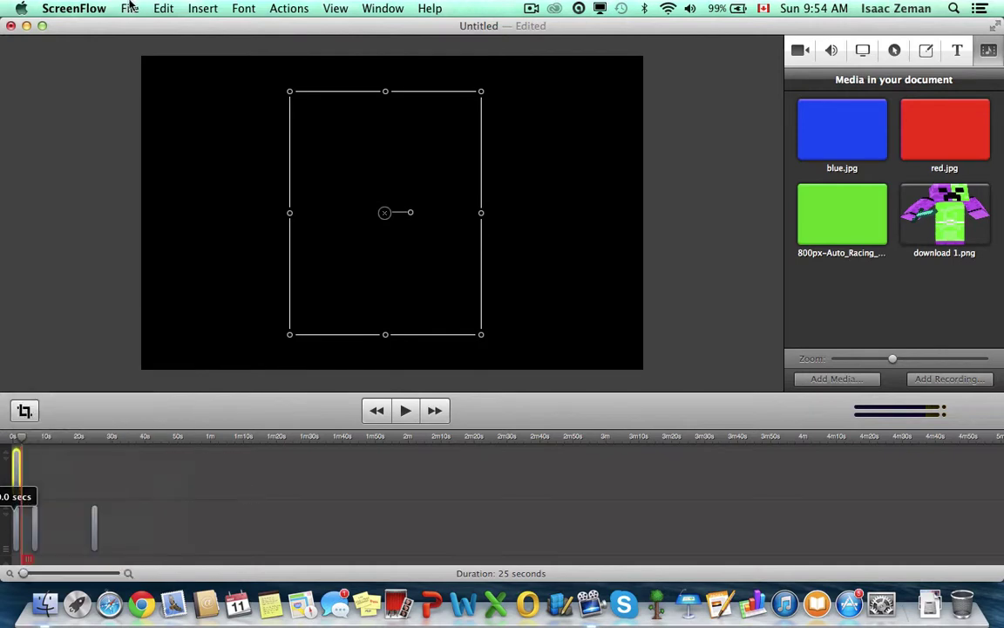
{"action": "left_click", "coordinate": [74, 8]}
{"action": "left_click", "coordinate": [90, 67]}
{"action": "left_click", "coordinate": [551, 234]}
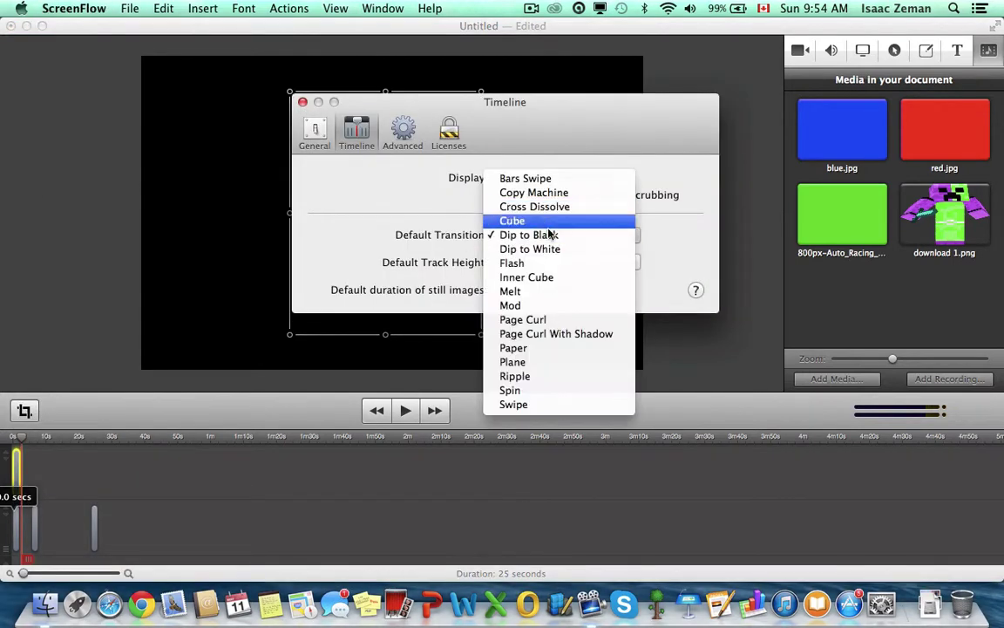
{"action": "left_click", "coordinate": [302, 102]}
{"action": "left_click", "coordinate": [382, 413]}
{"action": "left_click", "coordinate": [404, 411]}
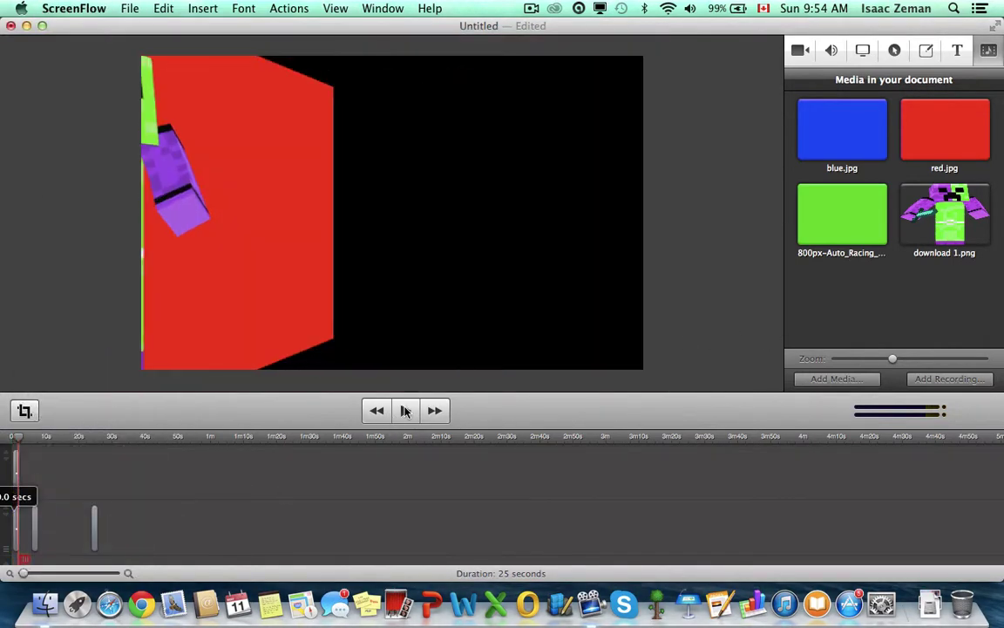
- Move the green clip directly after the red clip and play the intro from the start
{"action": "double_click", "coordinate": [33, 535]}
{"action": "left_click", "coordinate": [17, 384]}
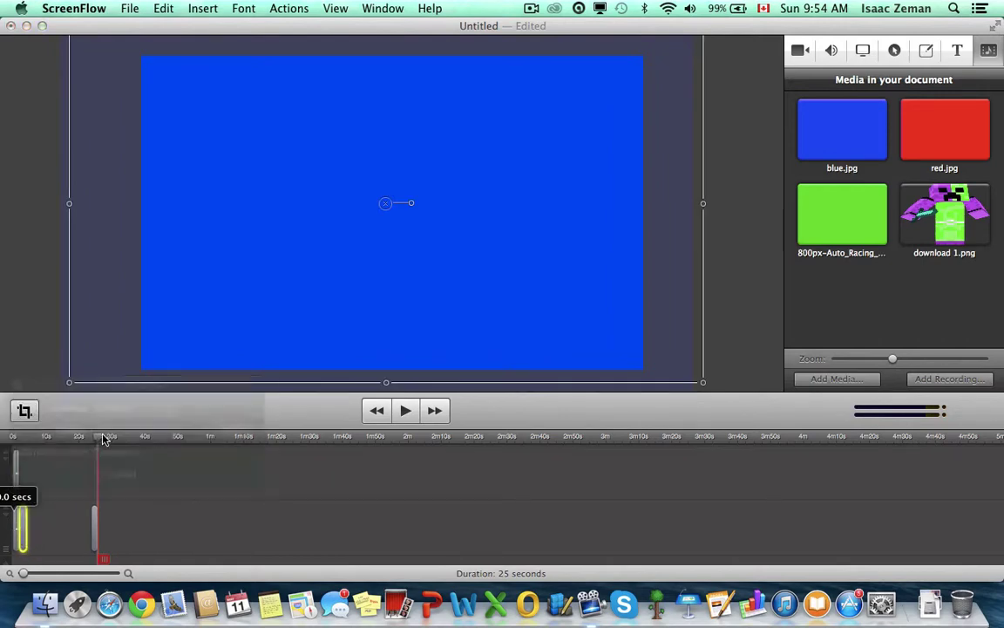
{"action": "left_click_drag", "start_coordinate": [98, 436], "coordinate": [13, 437]}
{"action": "left_click", "coordinate": [399, 416]}
{"action": "left_click", "coordinate": [405, 416]}
{"action": "left_click", "coordinate": [15, 480]}
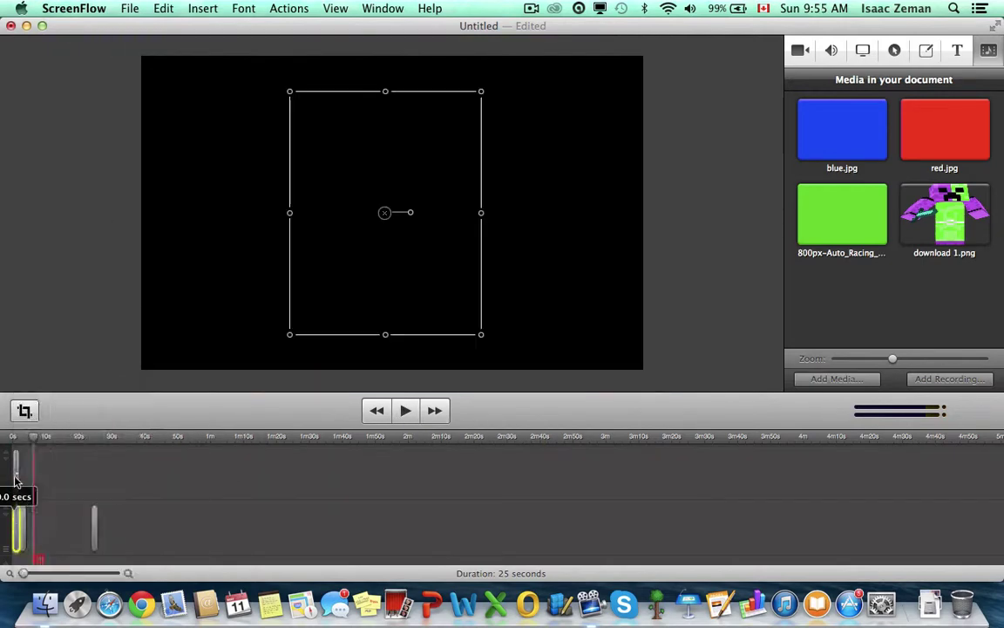
- Move the blue clip directly after the green clip on the background track and play the intro from the start
{"action": "left_click_drag", "start_coordinate": [96, 524], "coordinate": [32, 526]}
{"action": "double_click", "coordinate": [31, 527]}
{"action": "left_click", "coordinate": [19, 385]}
{"action": "left_click_drag", "start_coordinate": [33, 437], "coordinate": [13, 436]}
{"action": "left_click", "coordinate": [405, 412]}
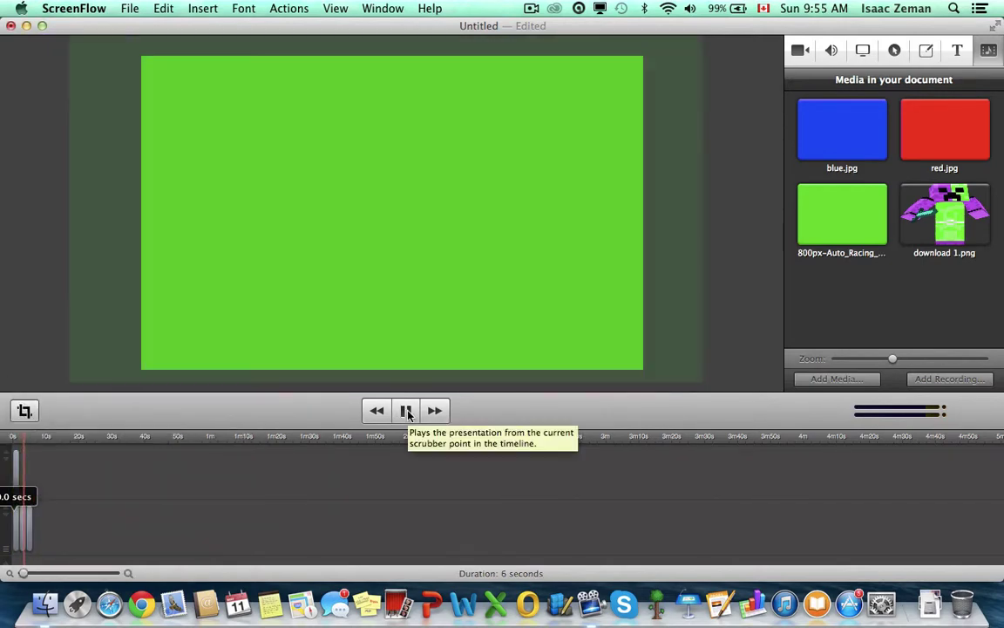
{"action": "left_click", "coordinate": [407, 413]}
- Set the default timeline transition to Flash, apply it to the red clip and the first character clip, and preview the intro
{"action": "left_click", "coordinate": [88, 8]}
{"action": "left_click", "coordinate": [87, 51]}
{"action": "left_click", "coordinate": [558, 234]}
{"action": "left_click", "coordinate": [557, 235]}
{"action": "left_click", "coordinate": [302, 102]}
{"action": "left_click", "coordinate": [17, 542]}
{"action": "left_click", "coordinate": [16, 470]}
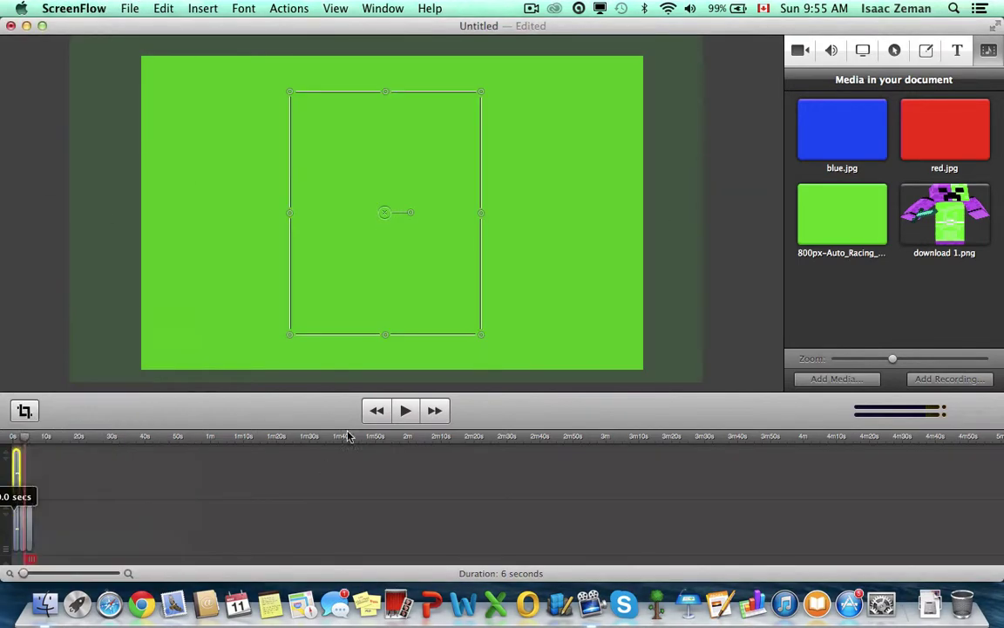
{"action": "left_click", "coordinate": [376, 410]}
{"action": "left_click", "coordinate": [405, 410]}
{"action": "left_click", "coordinate": [405, 409]}
- Set the default timeline transition to Ripple in the preferences
{"action": "left_click", "coordinate": [73, 8]}
{"action": "left_click", "coordinate": [109, 66]}
{"action": "left_click", "coordinate": [508, 234]}
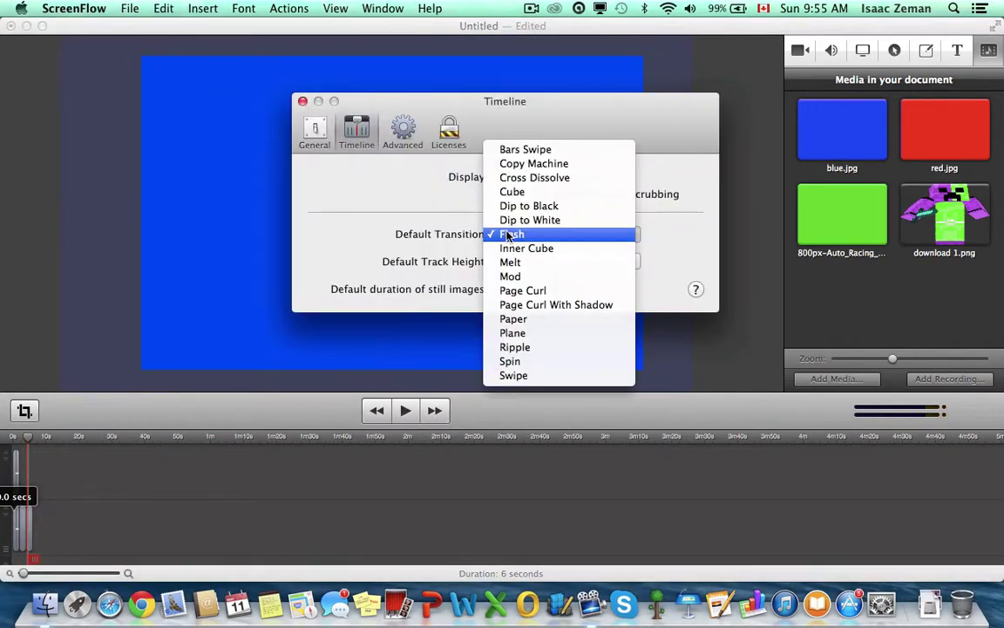
{"action": "left_click", "coordinate": [538, 337]}
{"action": "key", "text": "super+w"}
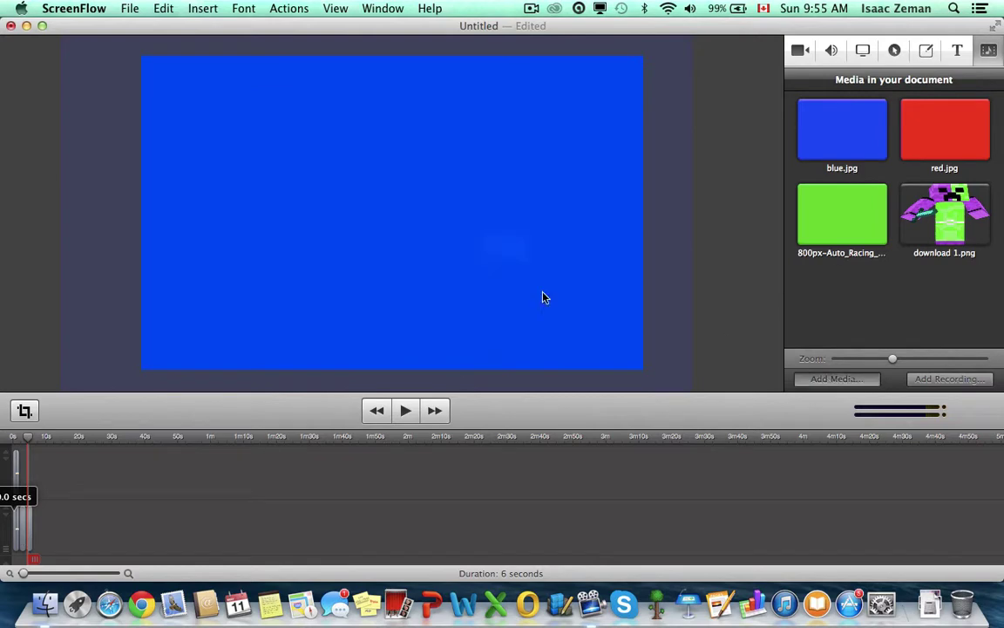
- Import download 2.png, enlarge and centre it on the canvas, and fit its clip above the green background clip
{"action": "double_click", "coordinate": [543, 298]}
{"action": "left_click_drag", "start_coordinate": [838, 299], "coordinate": [650, 301]}
{"action": "left_click_drag", "start_coordinate": [671, 300], "coordinate": [377, 223]}
{"action": "left_click_drag", "start_coordinate": [439, 302], "coordinate": [482, 341]}
{"action": "left_click_drag", "start_coordinate": [483, 132], "coordinate": [498, 95]}
{"action": "left_click_drag", "start_coordinate": [457, 230], "coordinate": [452, 227]}
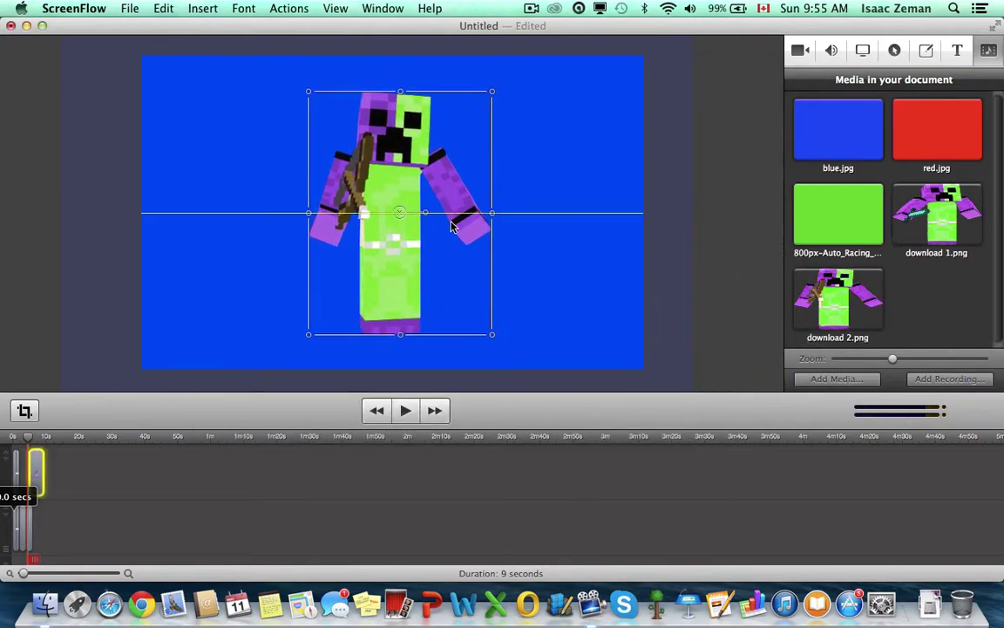
{"action": "left_click", "coordinate": [739, 253]}
{"action": "left_click", "coordinate": [376, 411]}
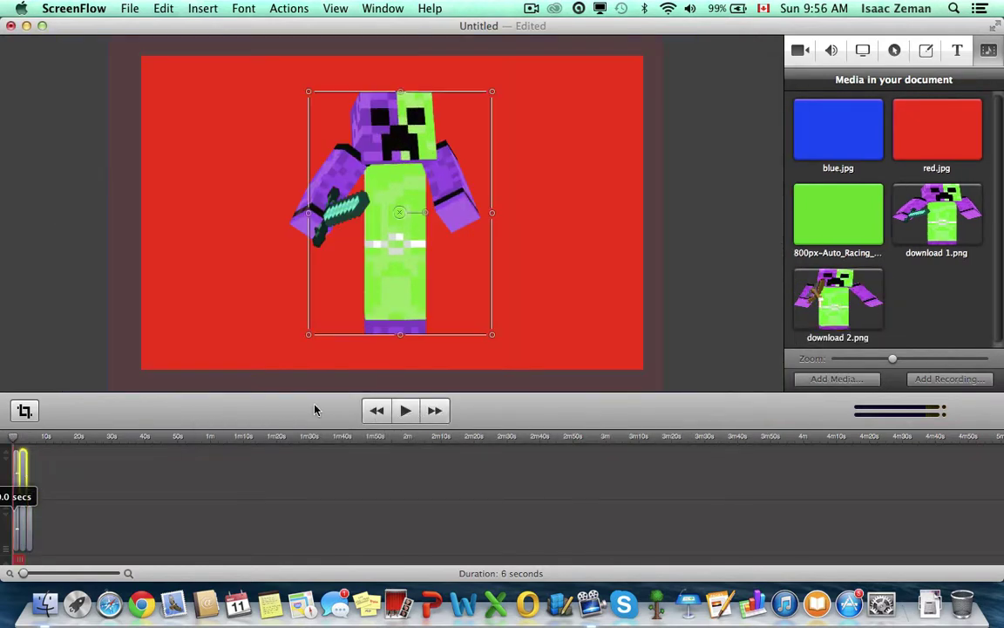
- Apply the Ripple transition to the second character clip and the green clip, and preview the intro
{"action": "right_click", "coordinate": [25, 473]}
{"action": "left_click", "coordinate": [98, 540]}
{"action": "right_click", "coordinate": [24, 528]}
{"action": "left_click", "coordinate": [98, 540]}
{"action": "left_click", "coordinate": [722, 342]}
{"action": "key", "text": "space"}
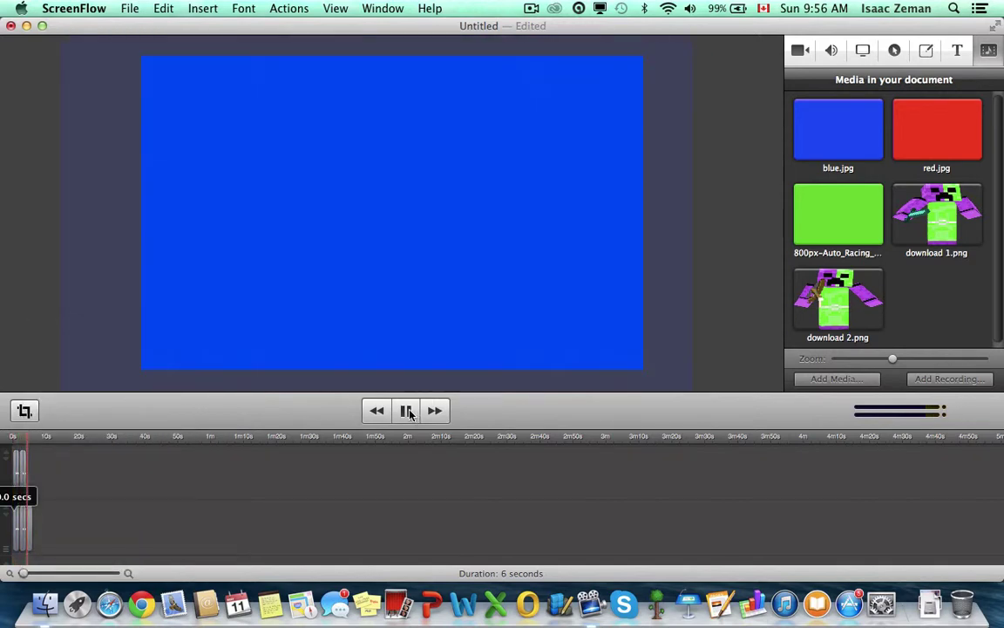
{"action": "left_click", "coordinate": [410, 410]}
- Import download 3.png at the end of the timeline, then enlarge and centre the character on the canvas
{"action": "left_click_drag", "start_coordinate": [27, 437], "coordinate": [35, 438]}
{"action": "left_click", "coordinate": [837, 380]}
{"action": "double_click", "coordinate": [456, 185]}
{"action": "left_click_drag", "start_coordinate": [937, 299], "coordinate": [379, 216]}
{"action": "left_click_drag", "start_coordinate": [341, 303], "coordinate": [314, 343]}
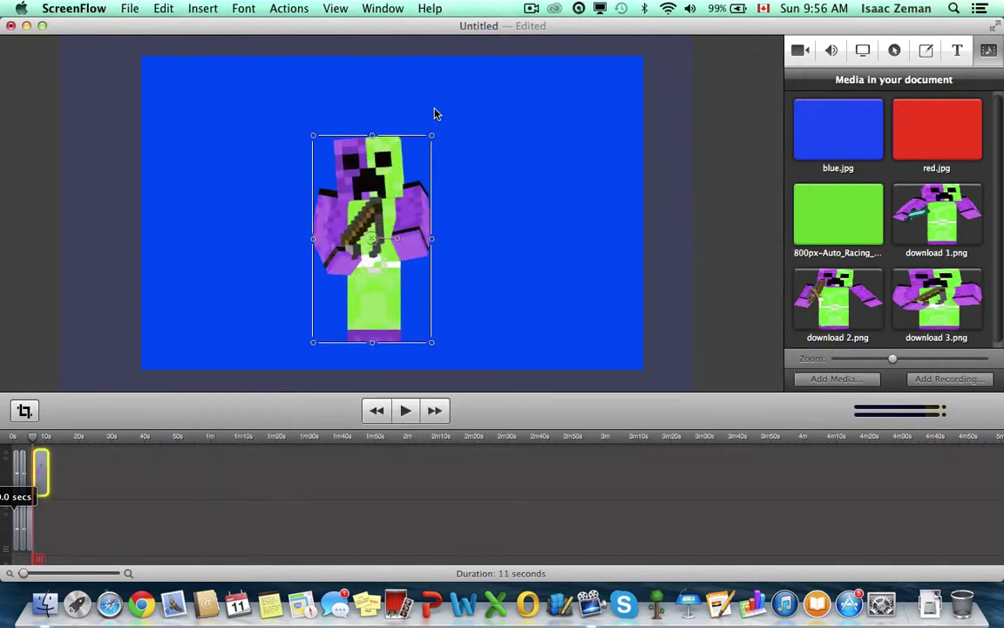
{"action": "left_click_drag", "start_coordinate": [432, 135], "coordinate": [456, 94]}
{"action": "left_click_drag", "start_coordinate": [398, 222], "coordinate": [405, 217]}
- Set the third character clip's duration to 2 seconds and move it directly after the second character clip
{"action": "double_click", "coordinate": [40, 478]}
{"action": "type", "text": "2"}
{"action": "key", "text": "Return"}
{"action": "left_click_drag", "start_coordinate": [38, 480], "coordinate": [30, 480]}
{"action": "left_click", "coordinate": [17, 330]}
- Check the default transition setting in the timeline preferences
{"action": "left_click", "coordinate": [74, 9]}
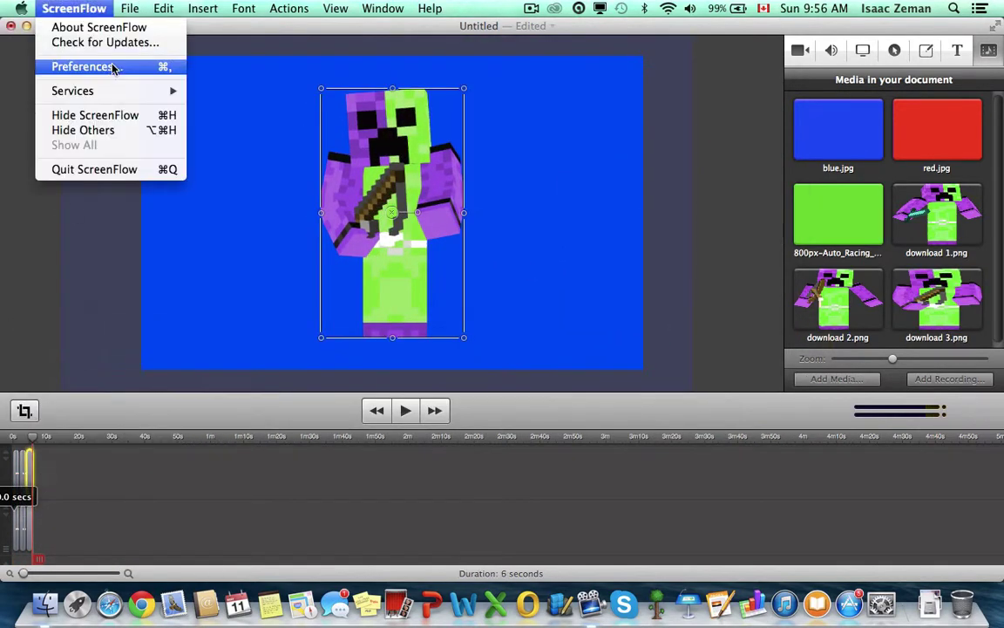
{"action": "left_click", "coordinate": [83, 67]}
{"action": "left_click", "coordinate": [523, 234]}
{"action": "left_click", "coordinate": [304, 104]}
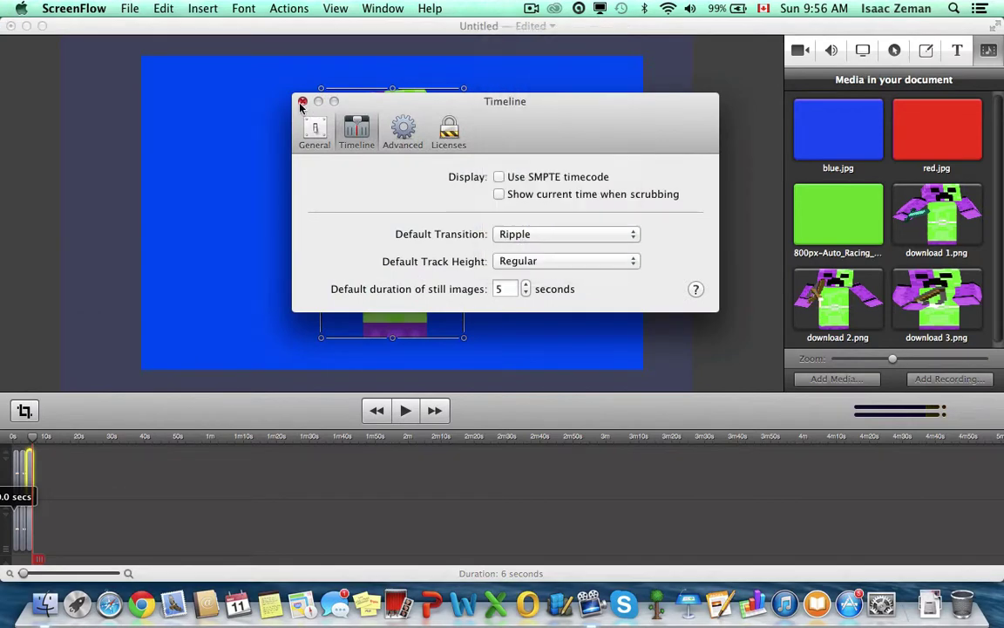
{"action": "left_click", "coordinate": [303, 102]}
- Play the intro from the start to review all three character scenes
{"action": "left_click", "coordinate": [956, 537]}
{"action": "left_click", "coordinate": [930, 603]}
{"action": "left_click", "coordinate": [931, 317]}
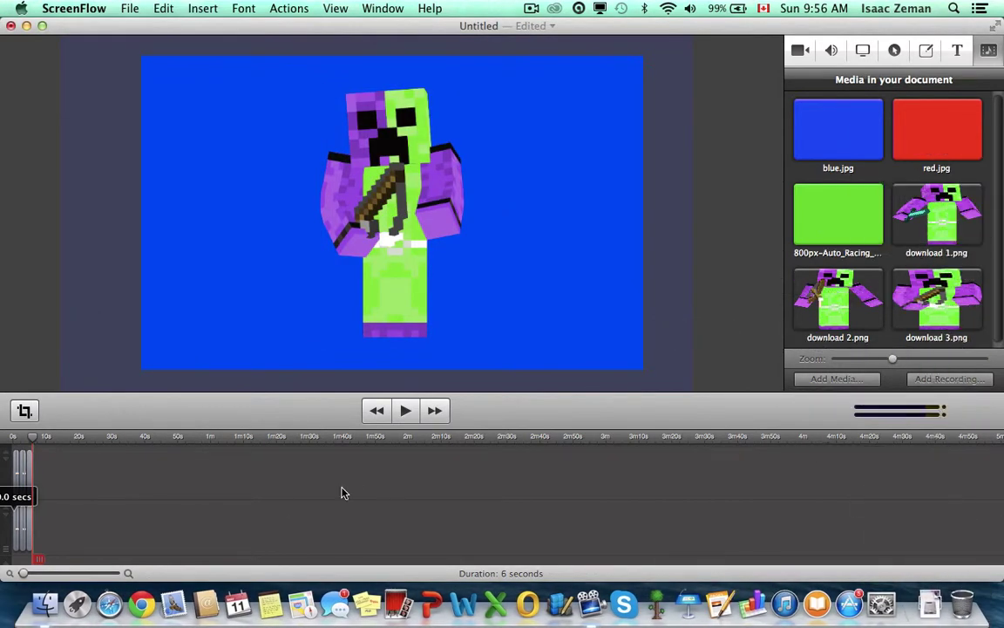
{"action": "left_click", "coordinate": [406, 412]}
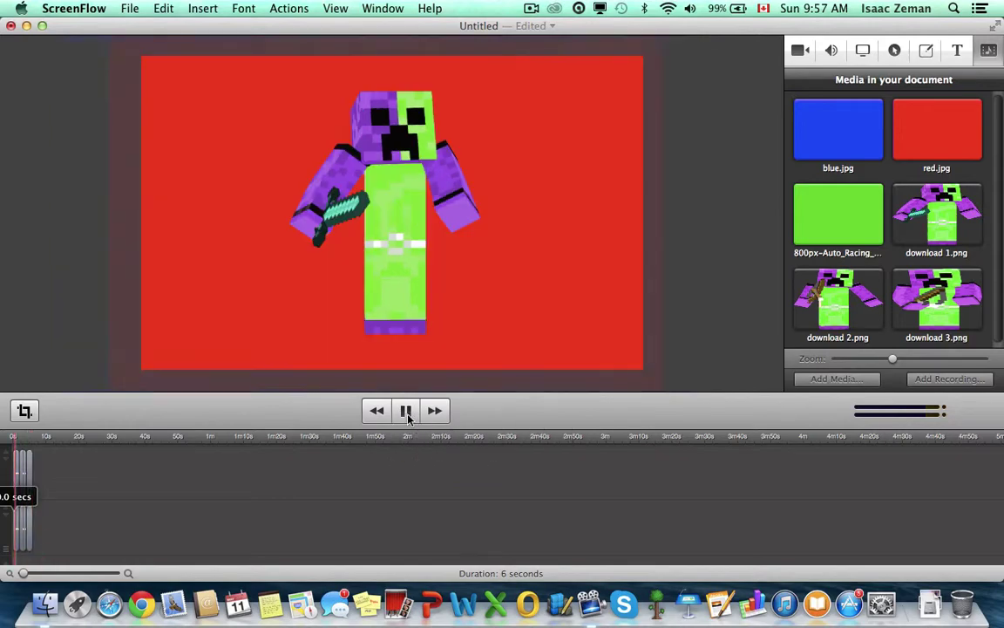
{"action": "left_click", "coordinate": [407, 413]}
- Switch to Finder and move Intro Template (1).zip from the Downloads folder to the desktop
{"action": "left_click", "coordinate": [28, 26]}
{"action": "left_click", "coordinate": [916, 604]}
{"action": "left_click", "coordinate": [820, 533]}
{"action": "left_click", "coordinate": [28, 603]}
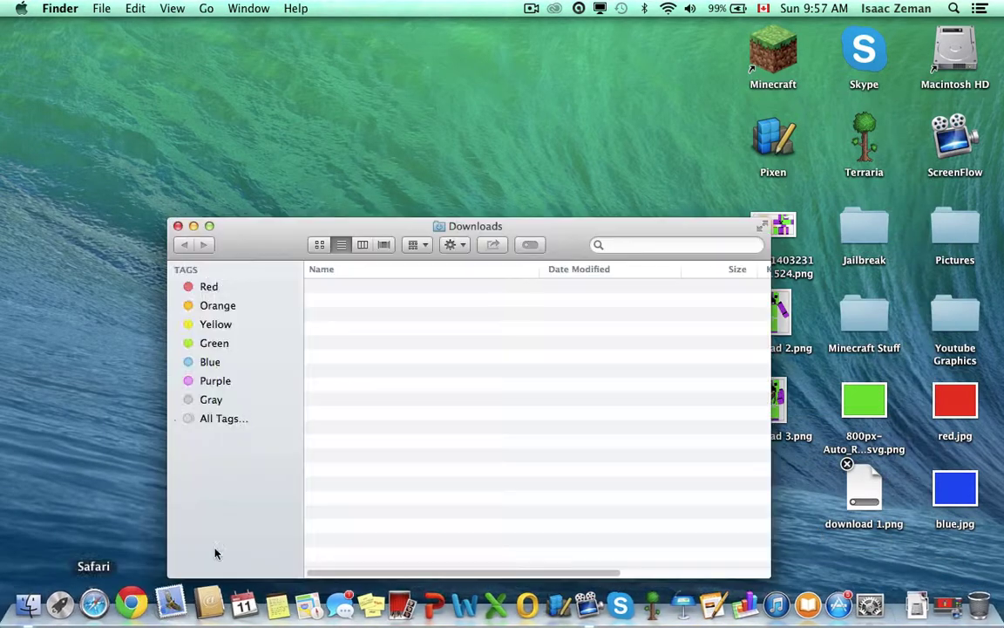
{"action": "left_click_drag", "start_coordinate": [424, 304], "coordinate": [580, 43]}
{"action": "left_click", "coordinate": [178, 226]}
{"action": "left_click_drag", "start_coordinate": [576, 59], "coordinate": [408, 273]}
- Extract Intro Template (1).zip, move Blue Shockwave.avi from its Footage folder to the desktop, and discard the extracted folder
{"action": "double_click", "coordinate": [408, 266]}
{"action": "left_click", "coordinate": [534, 8]}
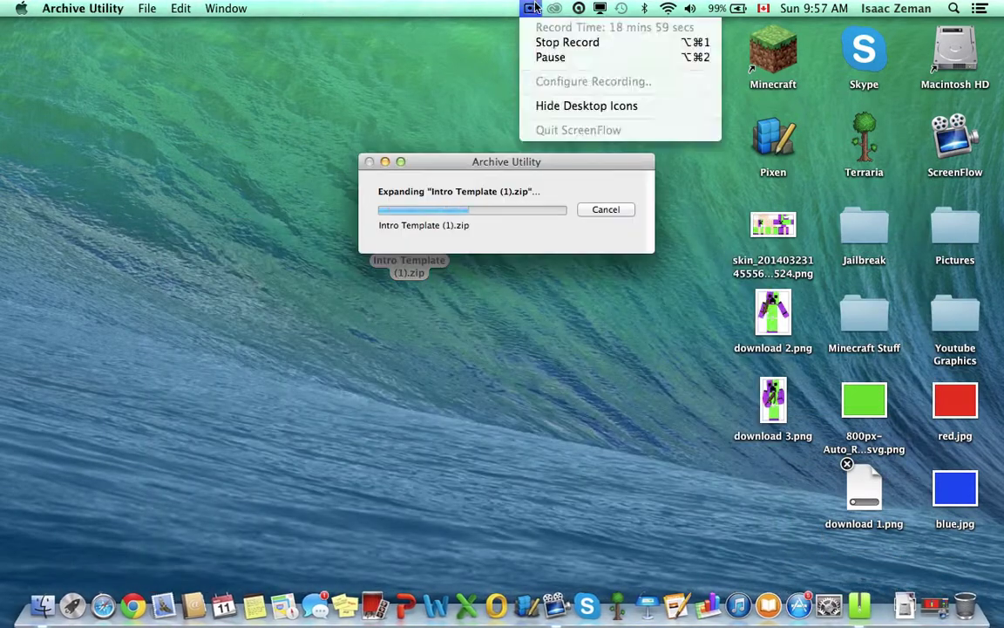
{"action": "left_click", "coordinate": [535, 8]}
{"action": "double_click", "coordinate": [404, 224]}
{"action": "double_click", "coordinate": [510, 141]}
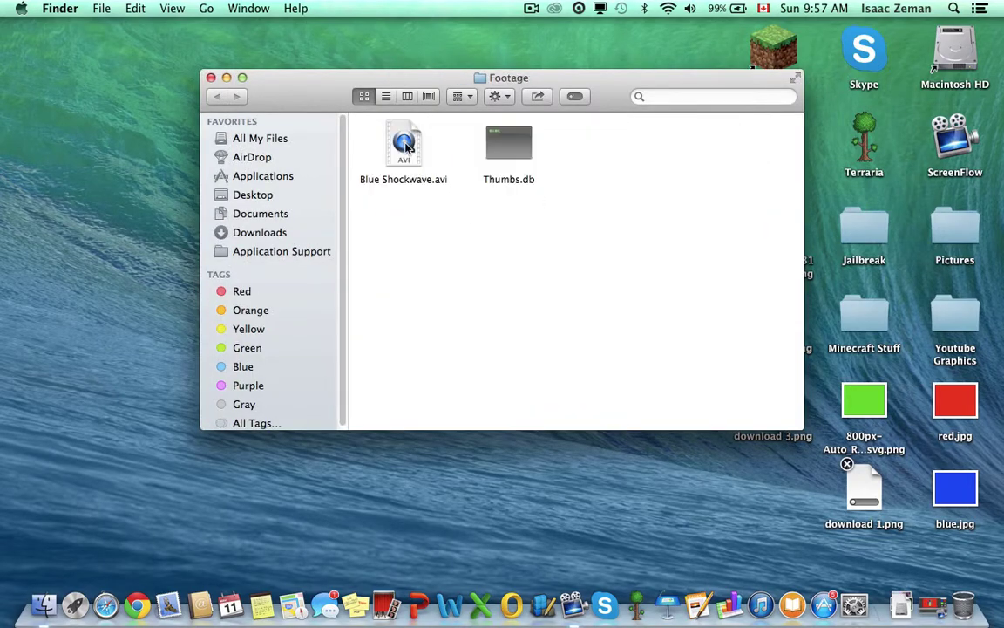
{"action": "left_click_drag", "start_coordinate": [405, 146], "coordinate": [137, 227]}
{"action": "left_click", "coordinate": [211, 77]}
{"action": "right_click", "coordinate": [398, 219]}
{"action": "left_click", "coordinate": [449, 264]}
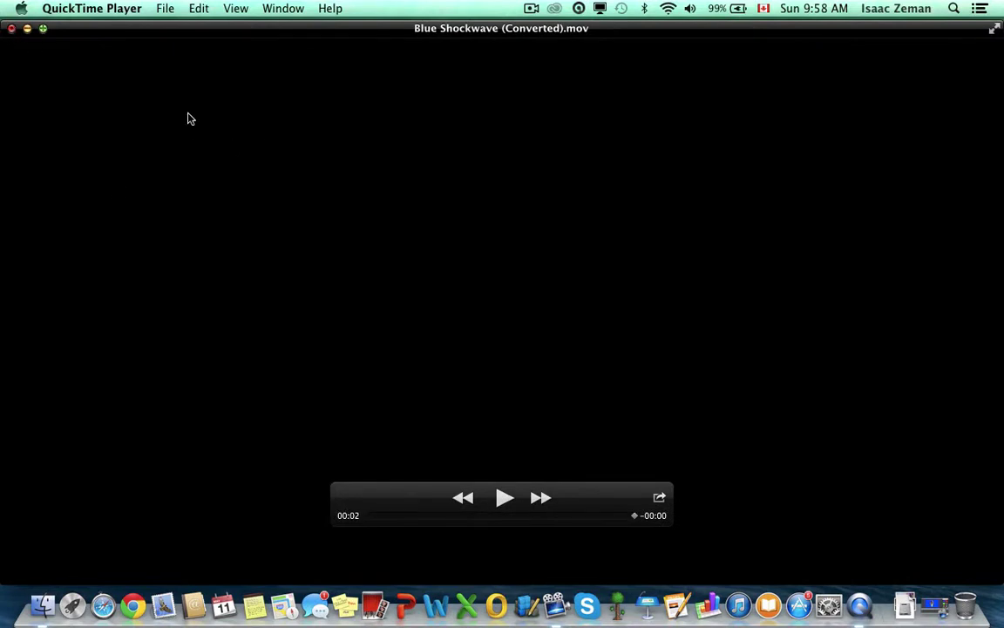
- Close the Blue Shockwave video in QuickTime Player and save the converted copy in Documents as Blue Shockwave (Converted)
{"action": "key", "text": "super+w"}
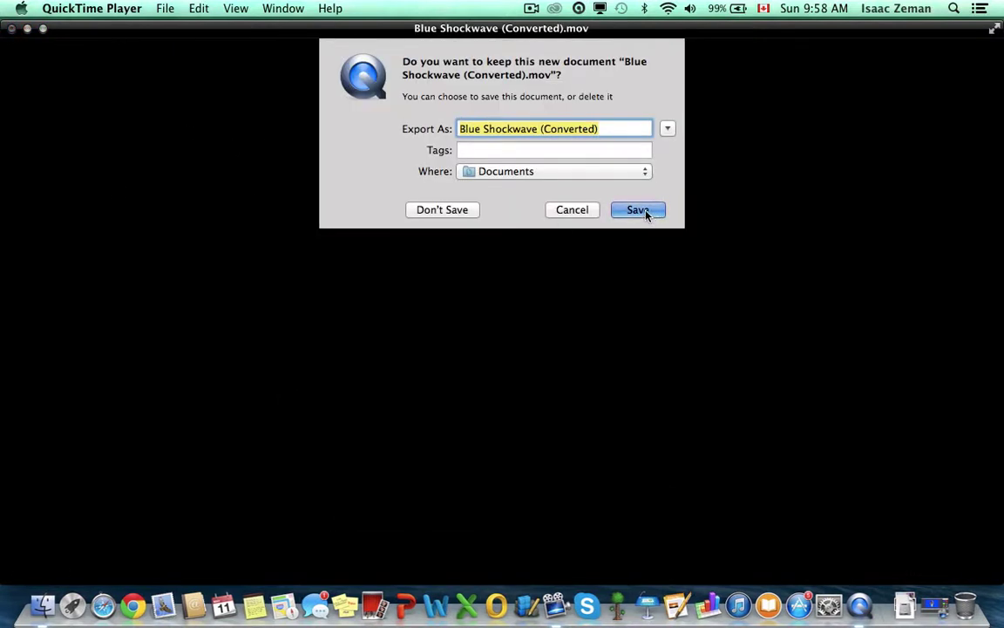
{"action": "left_click", "coordinate": [637, 210]}
{"action": "left_click", "coordinate": [612, 106]}
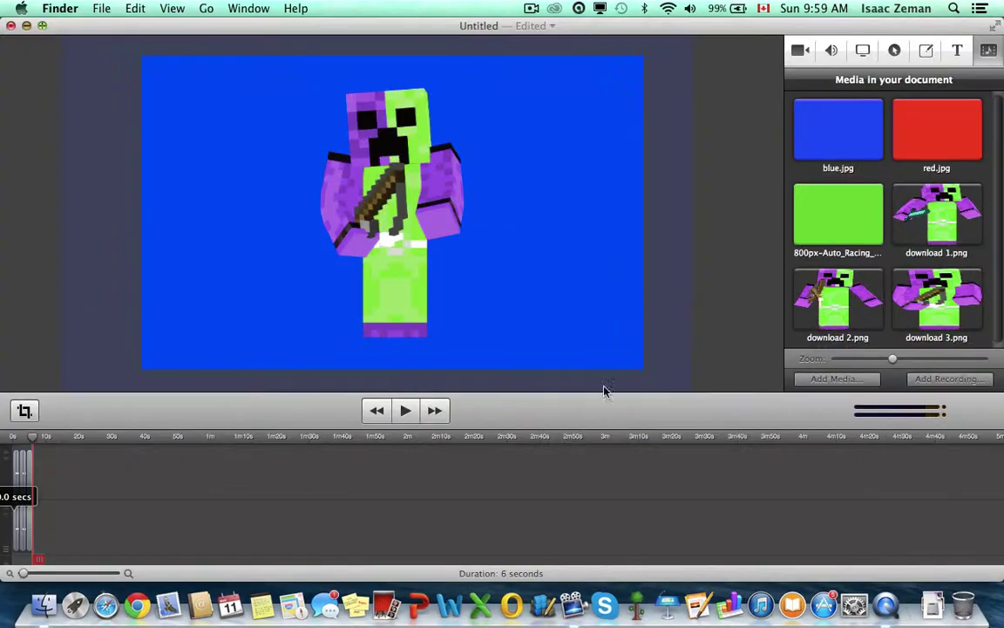
- Import Blue Shockwave.avi into the ScreenFlow project and place its clip after the last clip on the character track
{"action": "left_click", "coordinate": [815, 378]}
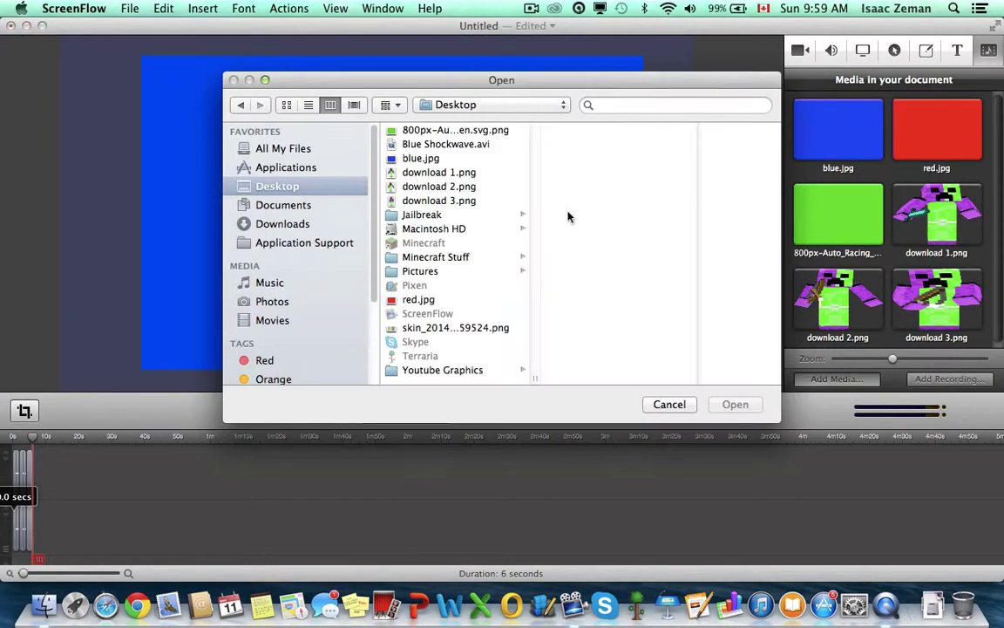
{"action": "left_click", "coordinate": [418, 143]}
{"action": "left_click", "coordinate": [733, 403]}
{"action": "scroll", "coordinate": [998, 328], "scroll_direction": "down", "scroll_amount": 3}
{"action": "left_click_drag", "start_coordinate": [837, 299], "coordinate": [432, 218]}
{"action": "left_click", "coordinate": [405, 411]}
{"action": "left_click", "coordinate": [405, 412]}
{"action": "left_click_drag", "start_coordinate": [38, 494], "coordinate": [39, 516]}
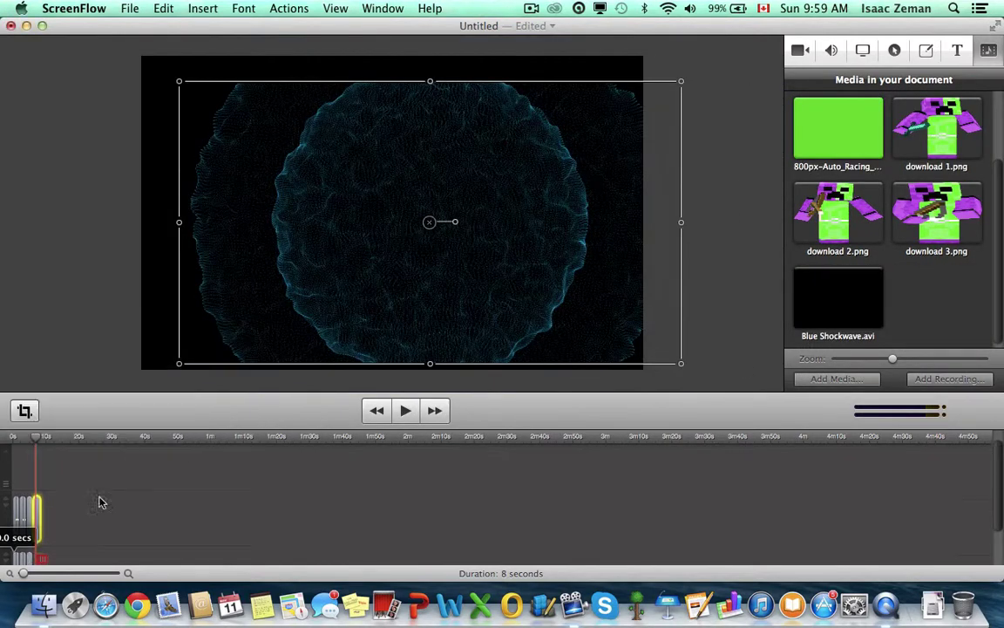
- Enlarge the shockwave video to cover the whole canvas and play the intro from the start
{"action": "key", "text": "Return"}
{"action": "left_click_drag", "start_coordinate": [180, 81], "coordinate": [107, 37]}
{"action": "left_click_drag", "start_coordinate": [680, 364], "coordinate": [684, 389]}
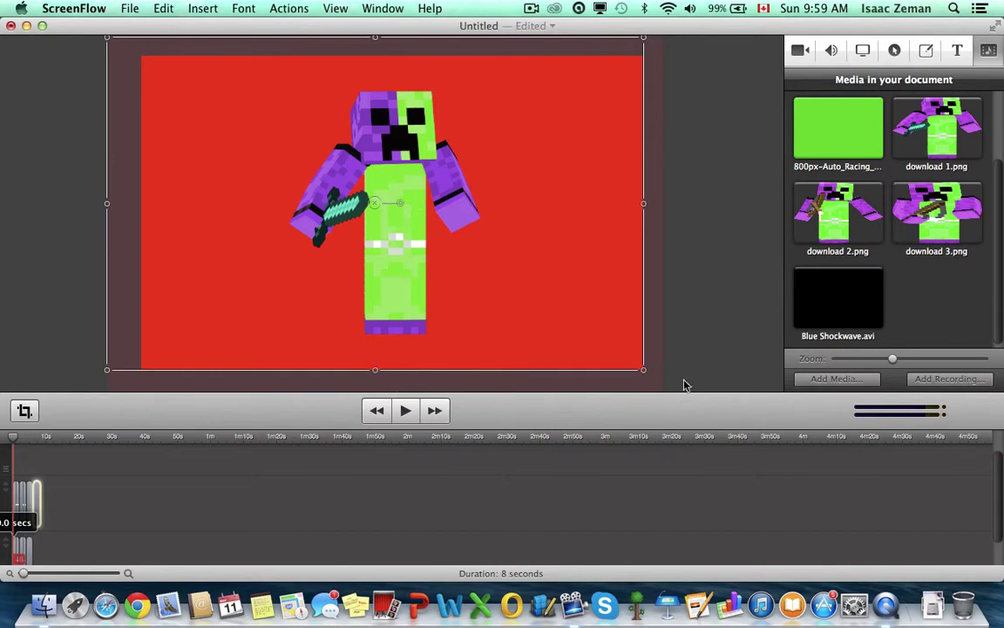
{"action": "left_click", "coordinate": [406, 411]}
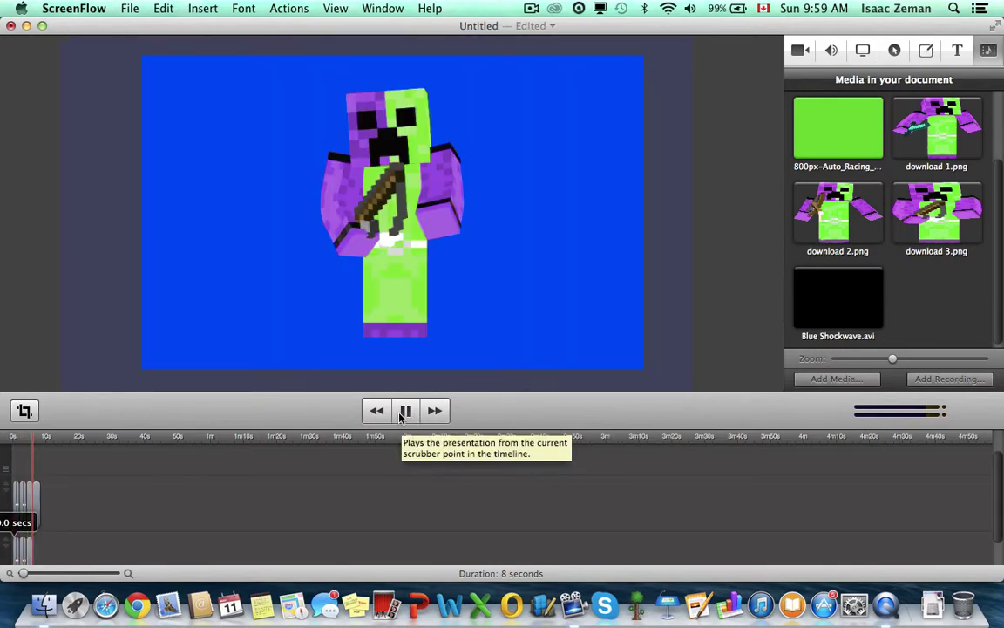
- Try the shockwave clip at different positions after the last character clip and remove it from the timeline
{"action": "left_click_drag", "start_coordinate": [41, 509], "coordinate": [87, 507]}
{"action": "left_click", "coordinate": [38, 505]}
{"action": "left_click", "coordinate": [33, 500]}
{"action": "left_click", "coordinate": [36, 501]}
{"action": "left_click", "coordinate": [32, 501]}
{"action": "key", "text": "Escape"}
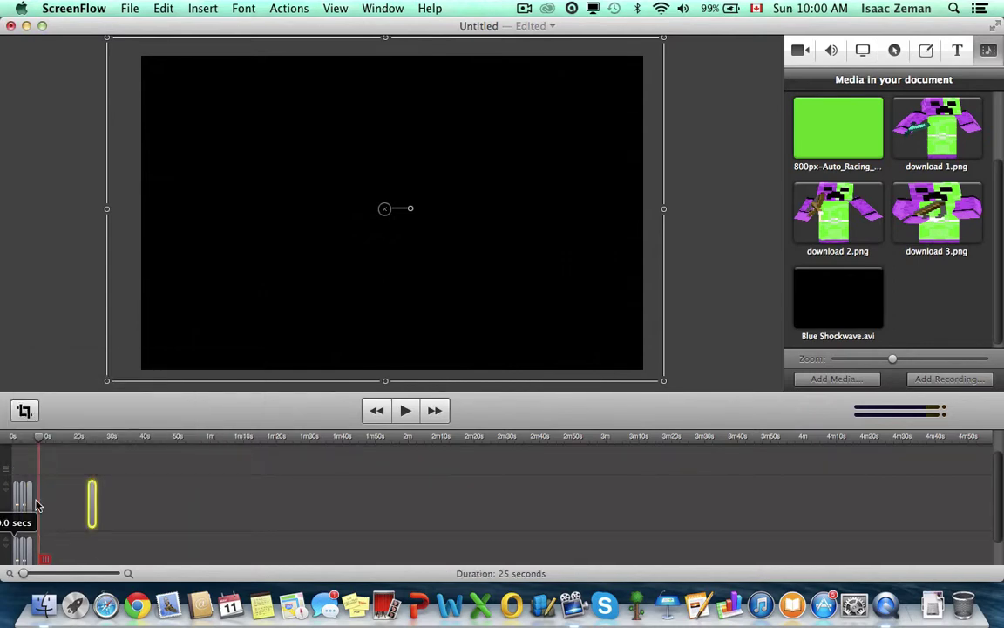
{"action": "double_click", "coordinate": [89, 505]}
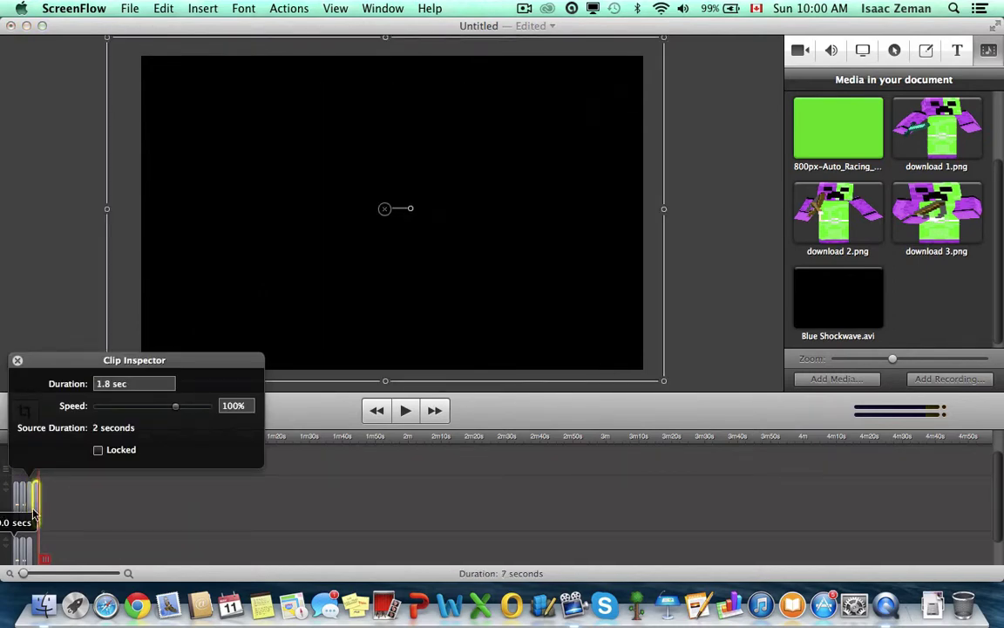
{"action": "key", "text": "Escape"}
{"action": "key", "text": "space"}
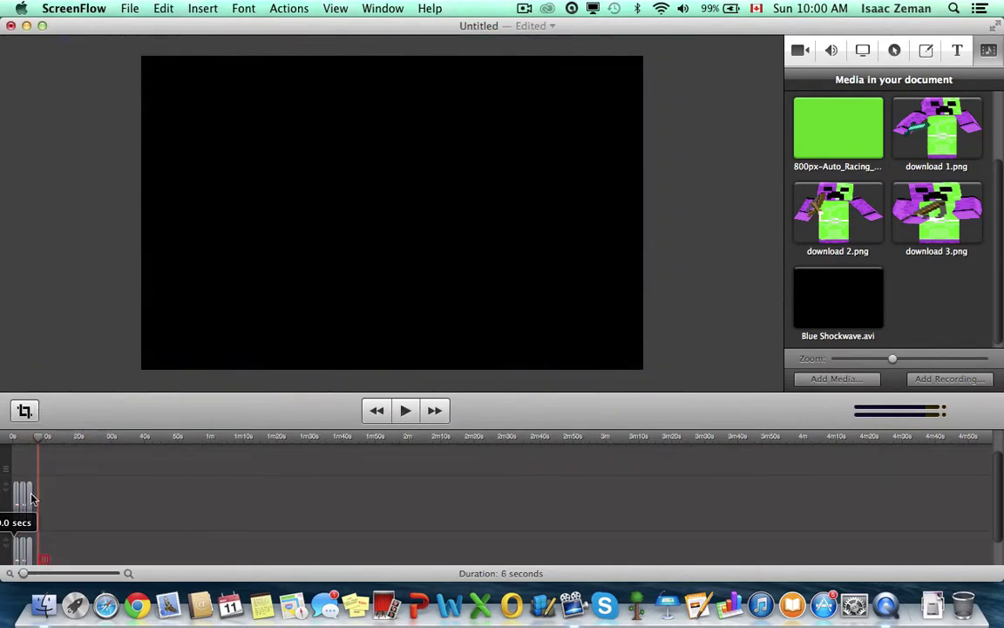
- Set the default timeline transition to Mod and play the intro
{"action": "key", "text": "super+comma"}
{"action": "left_click", "coordinate": [532, 234]}
{"action": "left_click", "coordinate": [549, 164]}
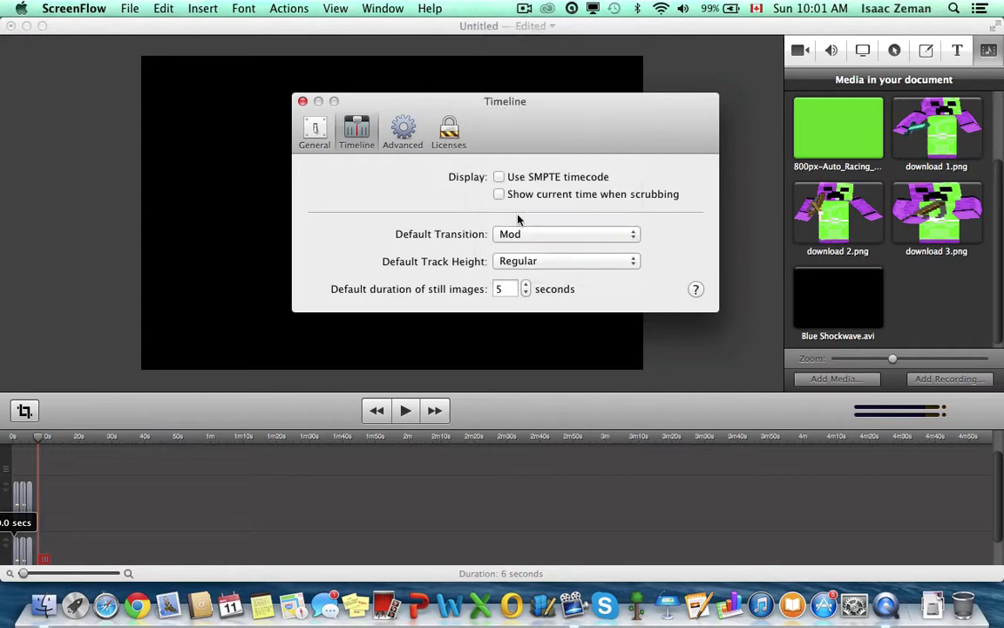
{"action": "left_click", "coordinate": [525, 232]}
{"action": "left_click", "coordinate": [526, 233]}
{"action": "left_click", "coordinate": [302, 101]}
{"action": "right_click", "coordinate": [29, 496]}
{"action": "key", "text": "Escape"}
{"action": "left_click", "coordinate": [405, 409]}
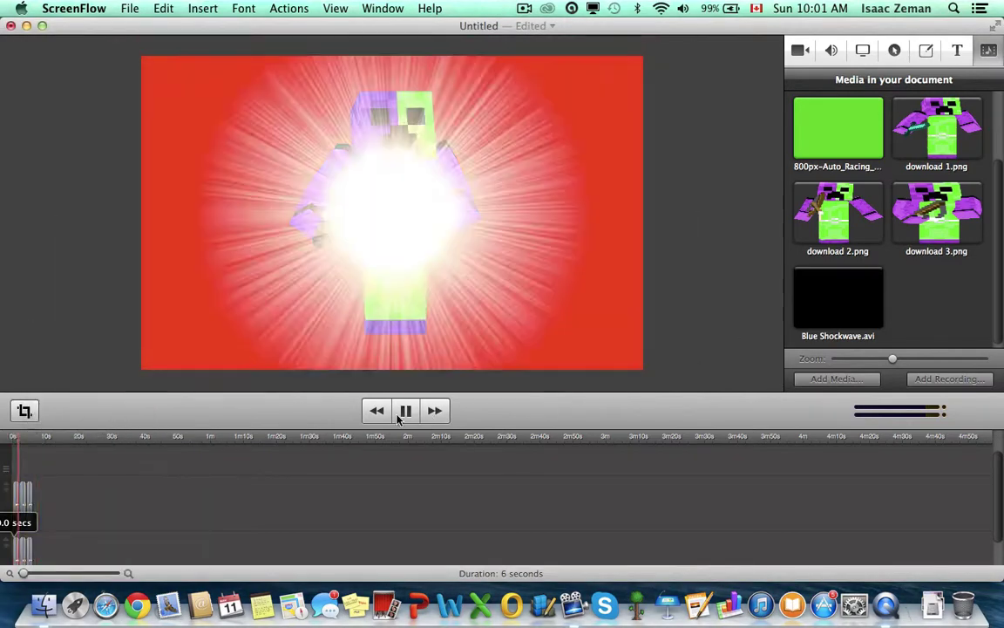
- Quit QuickTime Player, launch Google Chrome in the background, and return to the ScreenFlow project
{"action": "right_click", "coordinate": [884, 602]}
{"action": "left_click", "coordinate": [872, 550]}
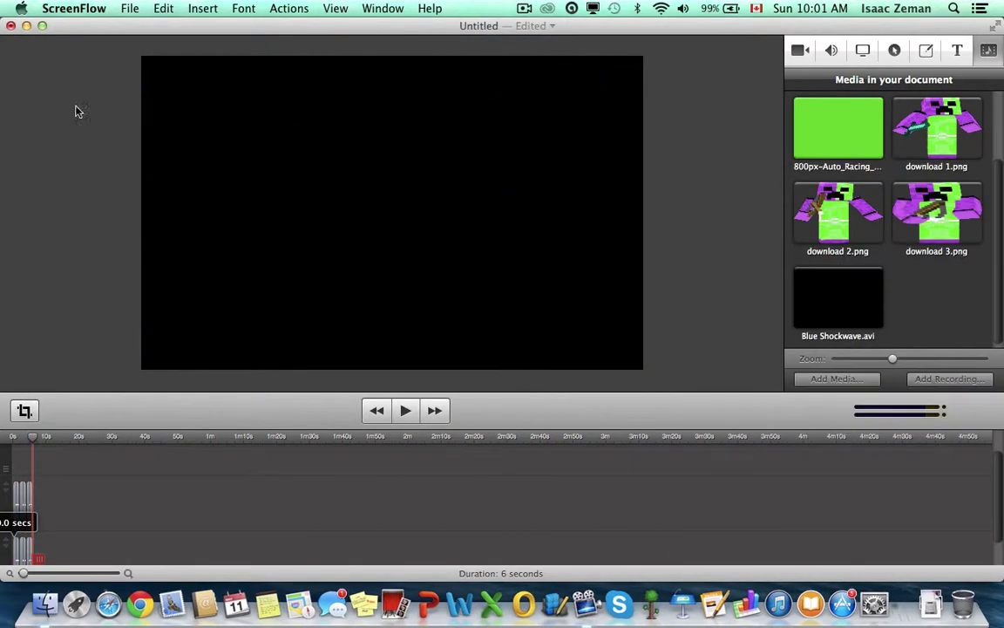
{"action": "left_click", "coordinate": [22, 9]}
{"action": "left_click", "coordinate": [321, 422]}
{"action": "left_click", "coordinate": [26, 27]}
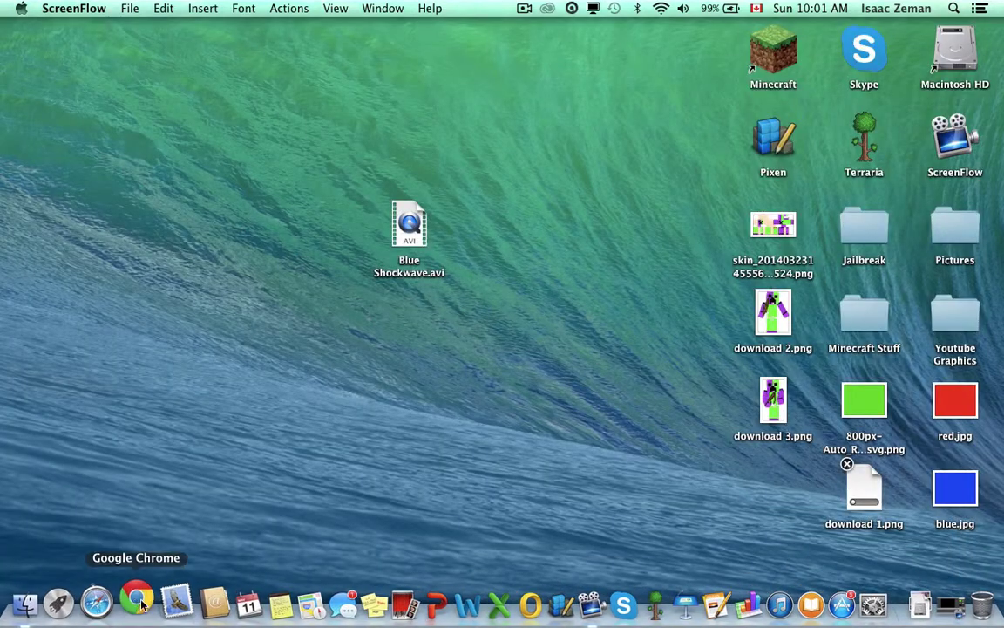
{"action": "left_click", "coordinate": [139, 601]}
{"action": "left_click", "coordinate": [591, 604]}
{"action": "left_click", "coordinate": [411, 411]}
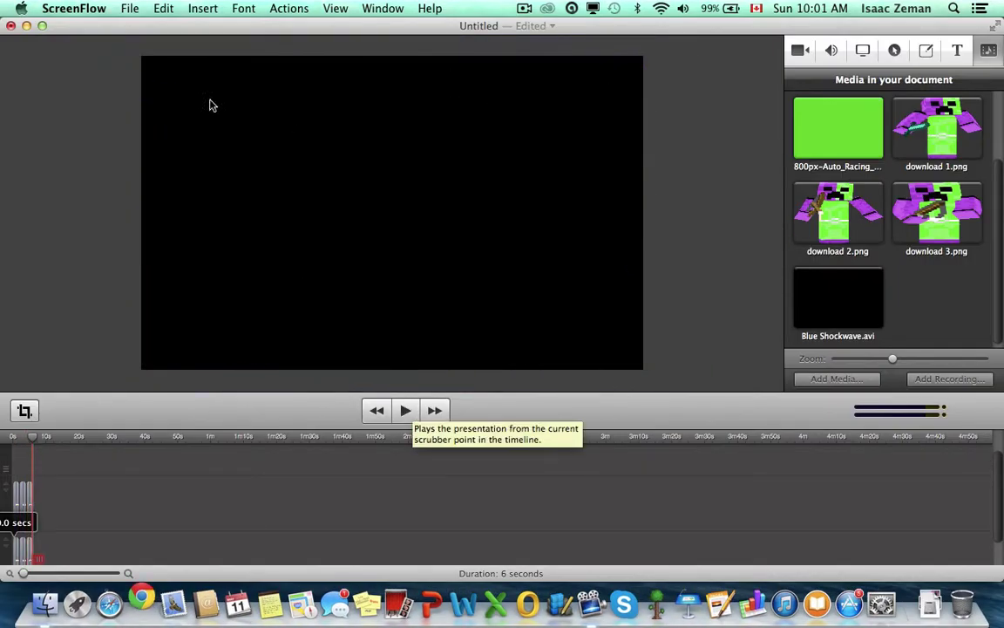
- Apply the Mod transition to the last character clip and the blue clip, and play the intro from the start
{"action": "left_click", "coordinate": [74, 9]}
{"action": "left_click", "coordinate": [83, 67]}
{"action": "left_click", "coordinate": [305, 101]}
{"action": "left_click", "coordinate": [29, 495]}
{"action": "right_click", "coordinate": [30, 497]}
{"action": "left_click", "coordinate": [98, 426]}
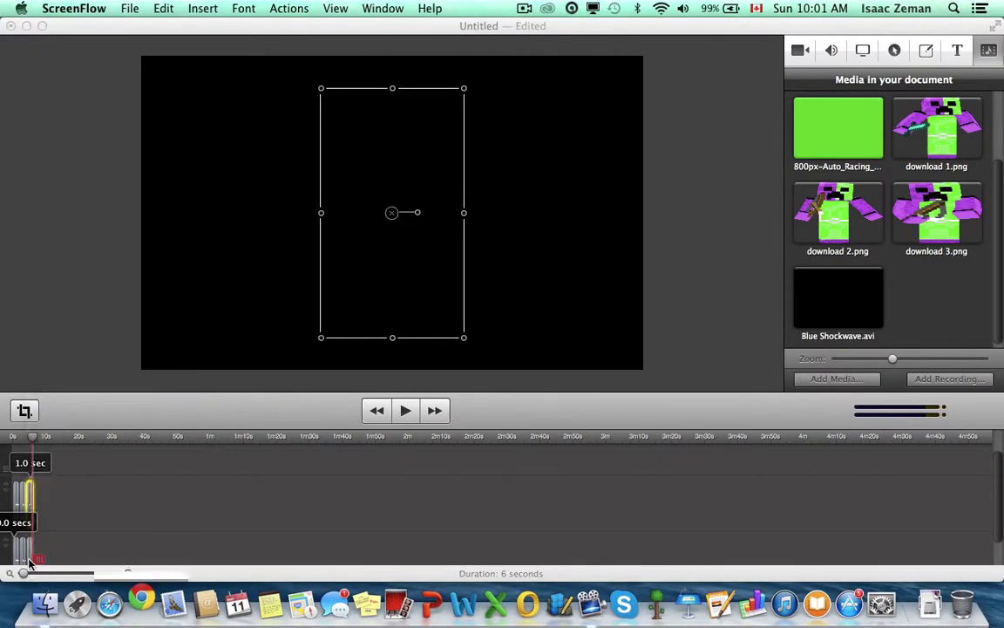
{"action": "right_click", "coordinate": [29, 554]}
{"action": "left_click", "coordinate": [98, 424]}
{"action": "left_click", "coordinate": [377, 411]}
{"action": "left_click", "coordinate": [405, 410]}
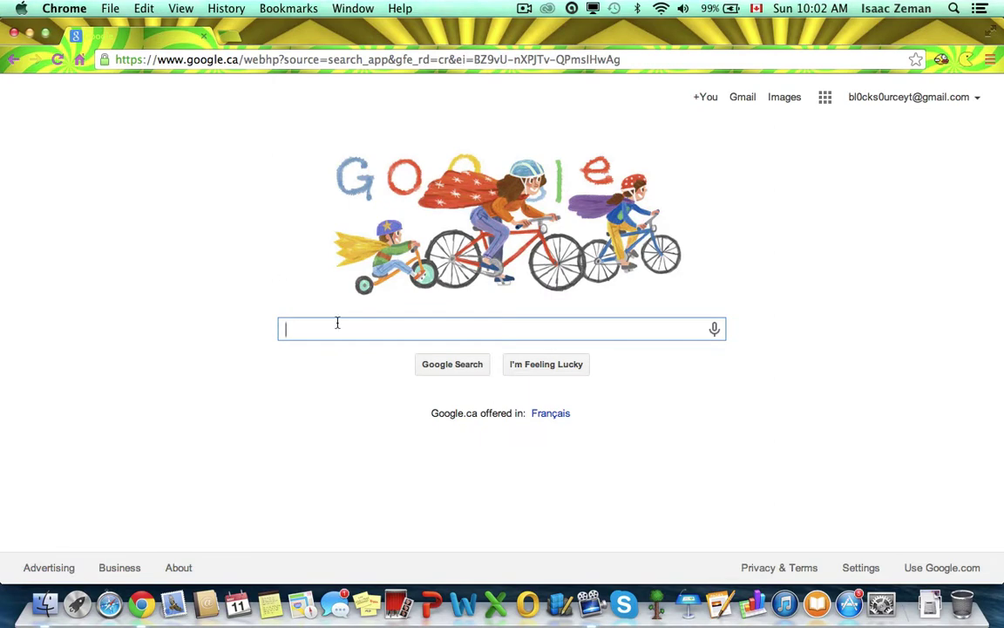
- Switch to Google Chrome, search Google Images for "purple", and preview a plain purple image
{"action": "type", "text": "purple"}
{"action": "key", "text": "Return"}
{"action": "left_click", "coordinate": [170, 145]}
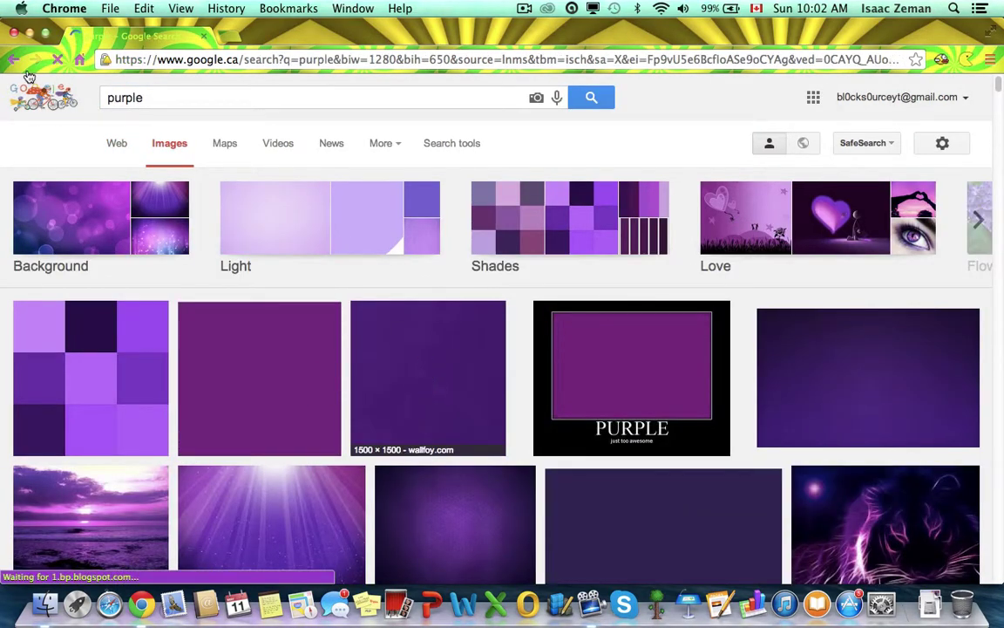
{"action": "left_click", "coordinate": [262, 375]}
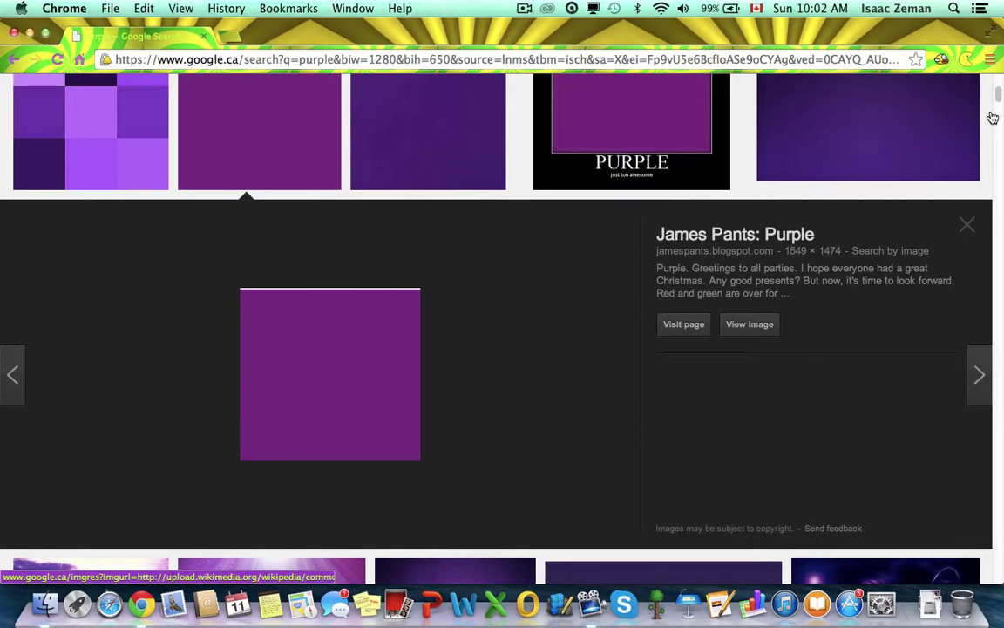
{"action": "scroll", "coordinate": [154, 101], "scroll_direction": "down", "scroll_amount": 3}
{"action": "scroll", "coordinate": [174, 92], "scroll_direction": "up", "scroll_amount": 6}
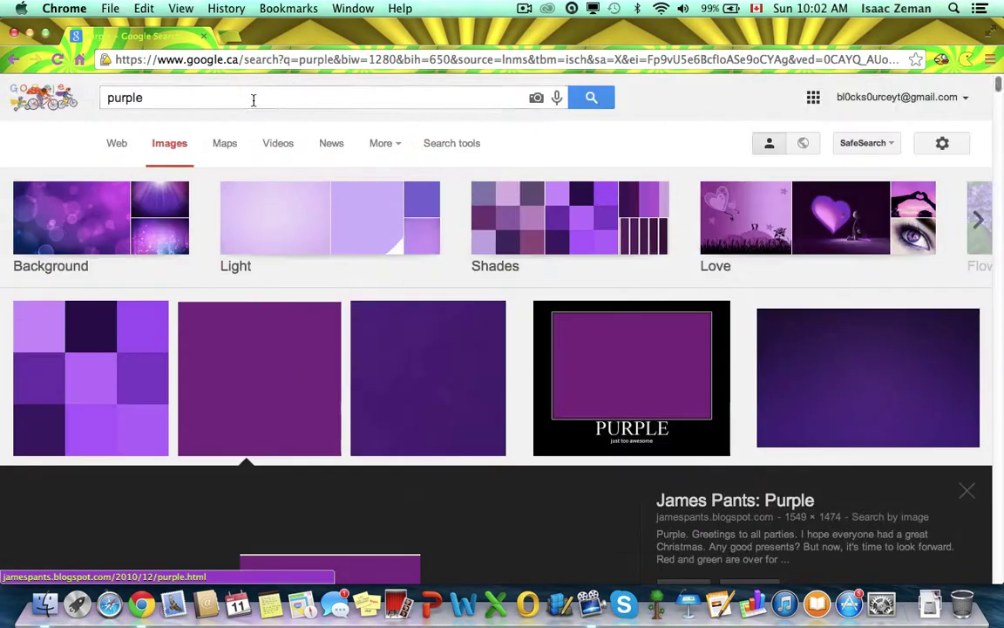
- Search Google Images for "white" and save the Auto Racing White image to the Desktop
{"action": "left_click_drag", "start_coordinate": [171, 96], "coordinate": [74, 94]}
{"action": "type", "text": "white"}
{"action": "key", "text": "Return"}
{"action": "left_click", "coordinate": [109, 375]}
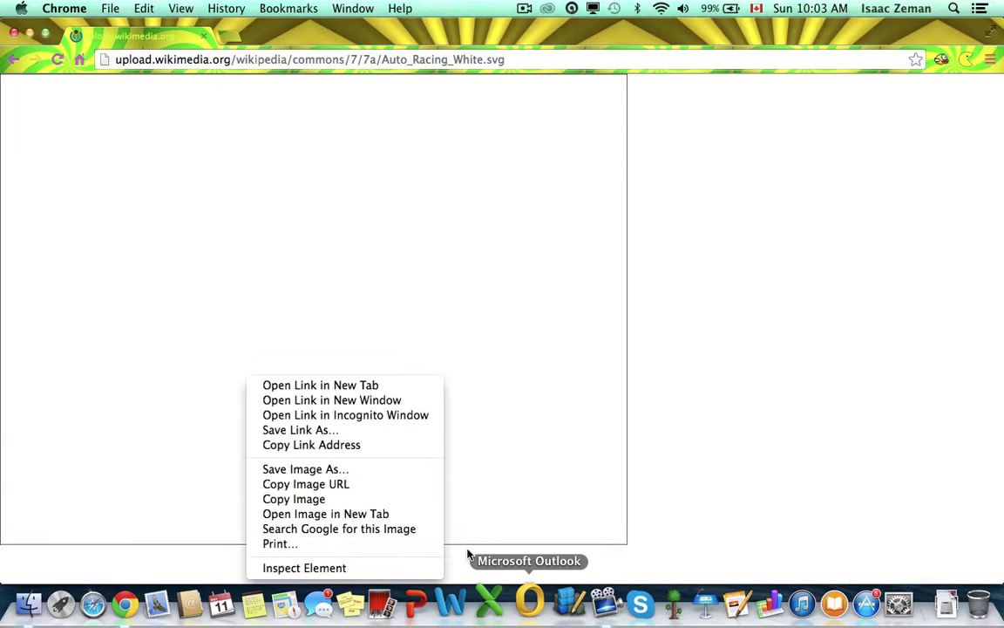
{"action": "left_click", "coordinate": [433, 303]}
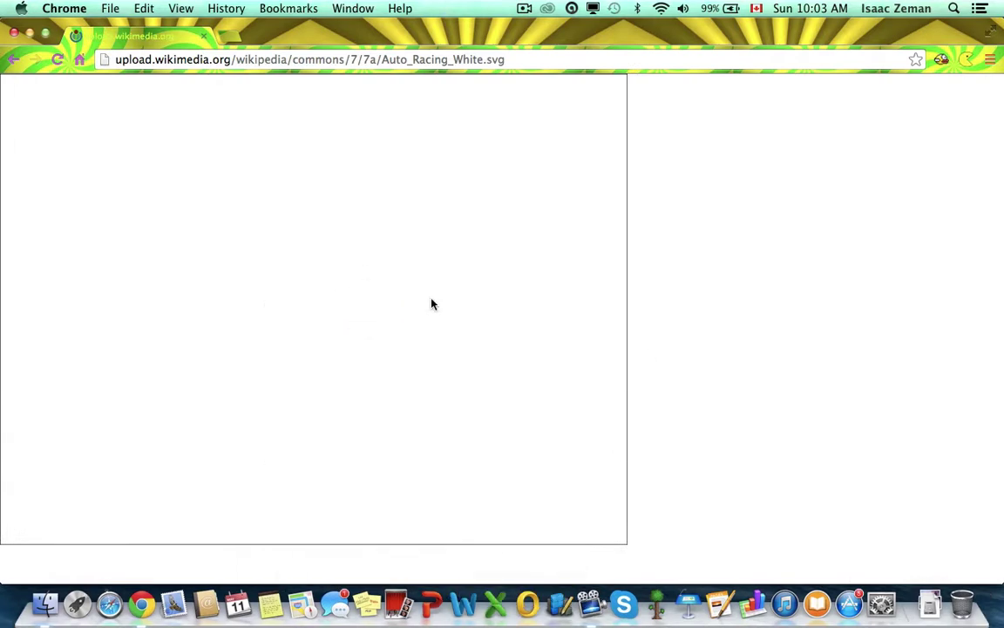
{"action": "left_click", "coordinate": [14, 59]}
{"action": "right_click", "coordinate": [260, 354]}
{"action": "left_click", "coordinate": [312, 443]}
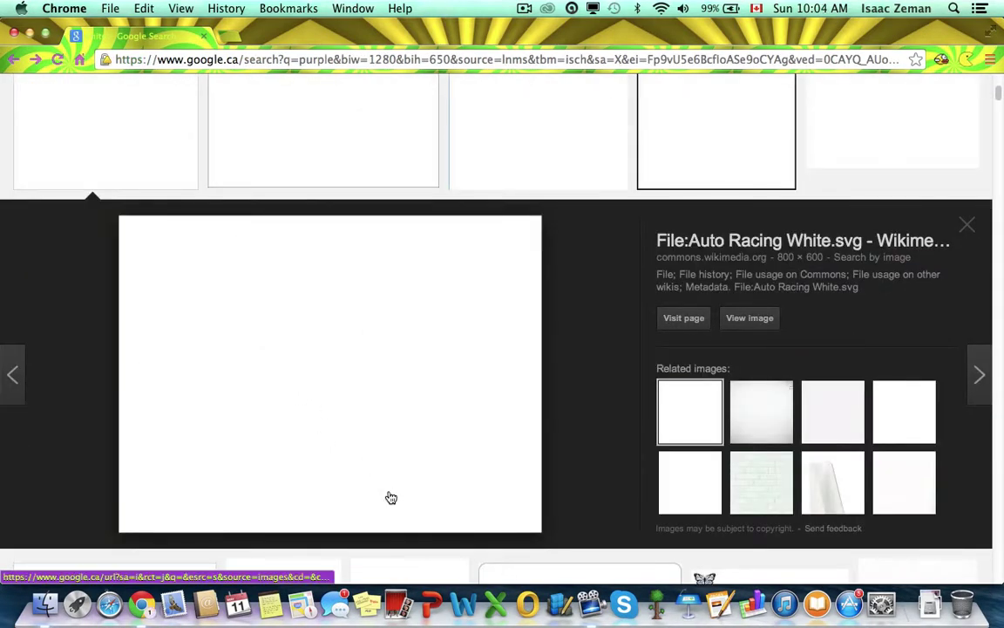
{"action": "left_click", "coordinate": [740, 410]}
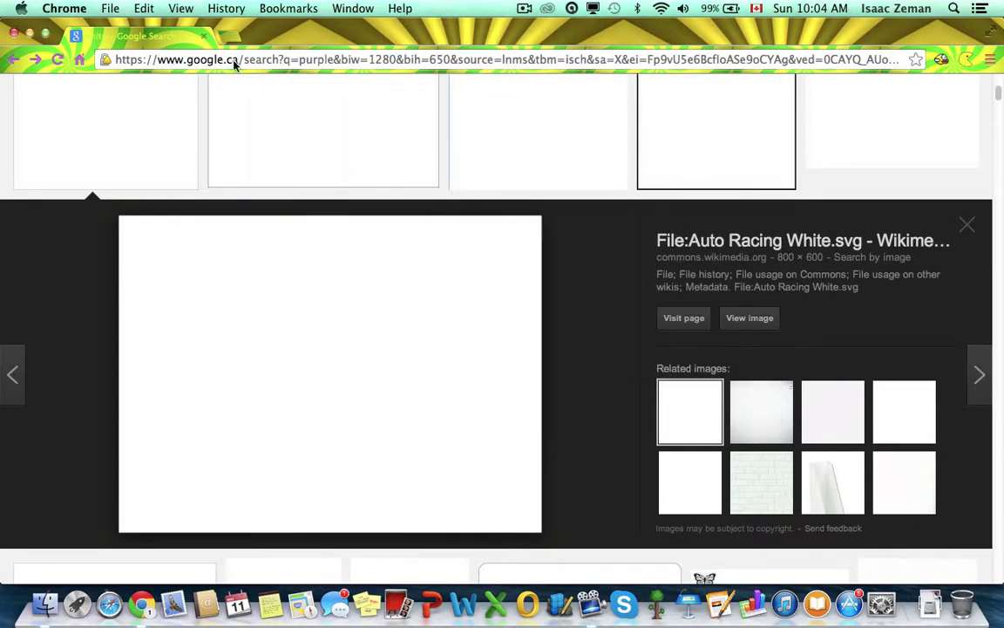
{"action": "left_click", "coordinate": [204, 36]}
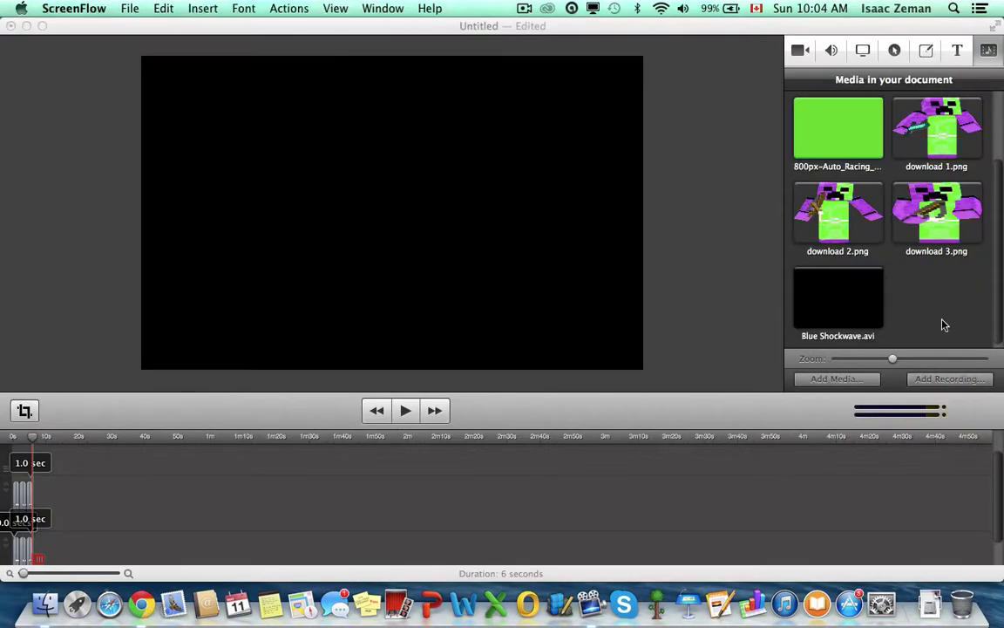
- Return to ScreenFlow and try to add the saved white image to the project's media as Auto_Racing_White.jpg
{"action": "left_click", "coordinate": [325, 294]}
{"action": "left_click", "coordinate": [838, 378]}
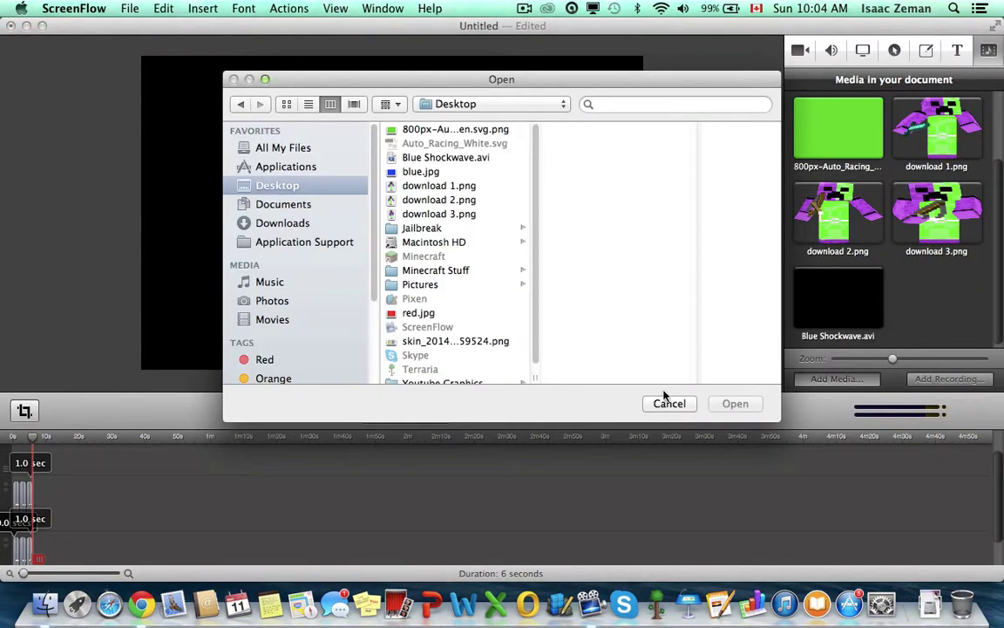
{"action": "left_click", "coordinate": [667, 402]}
{"action": "left_click", "coordinate": [27, 26]}
{"action": "left_click", "coordinate": [789, 512]}
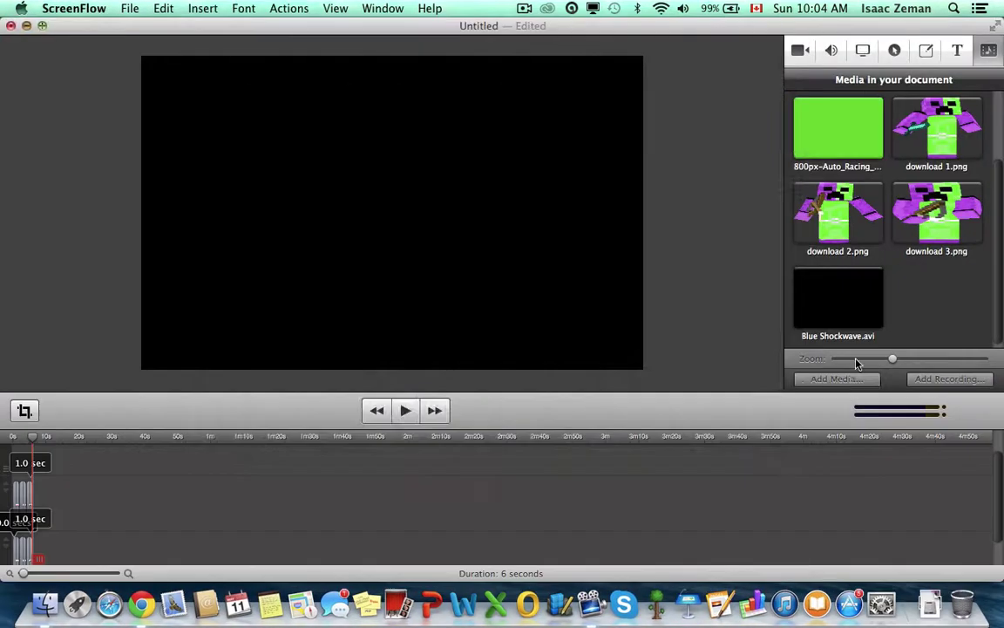
{"action": "left_click", "coordinate": [835, 377]}
{"action": "key", "text": "Return"}
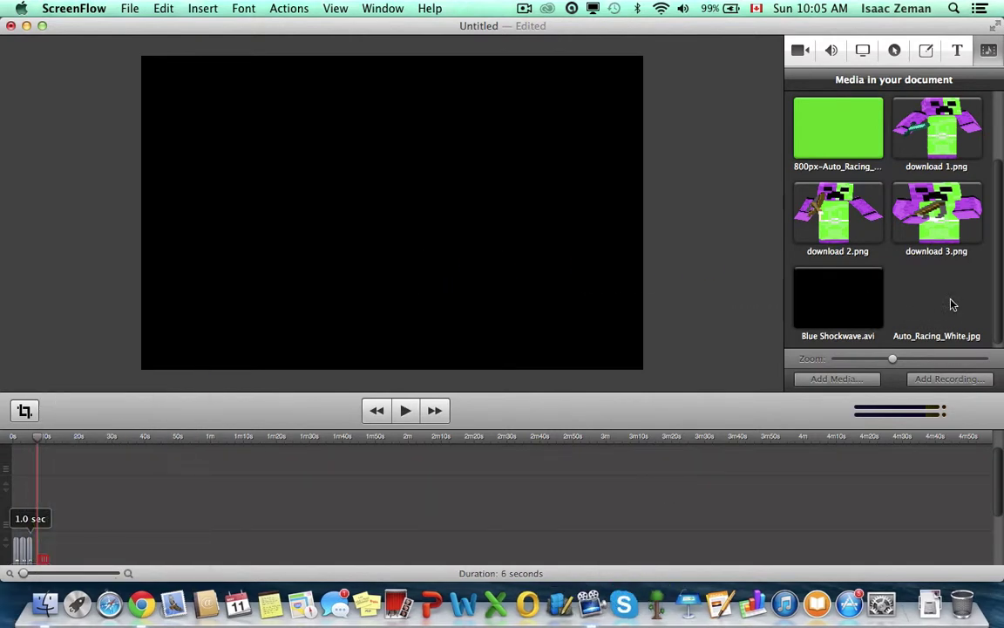
- Switch to Google Chrome, search Google Images for "white", and preview the 1920 × 1080 white page image
{"action": "left_click", "coordinate": [141, 603]}
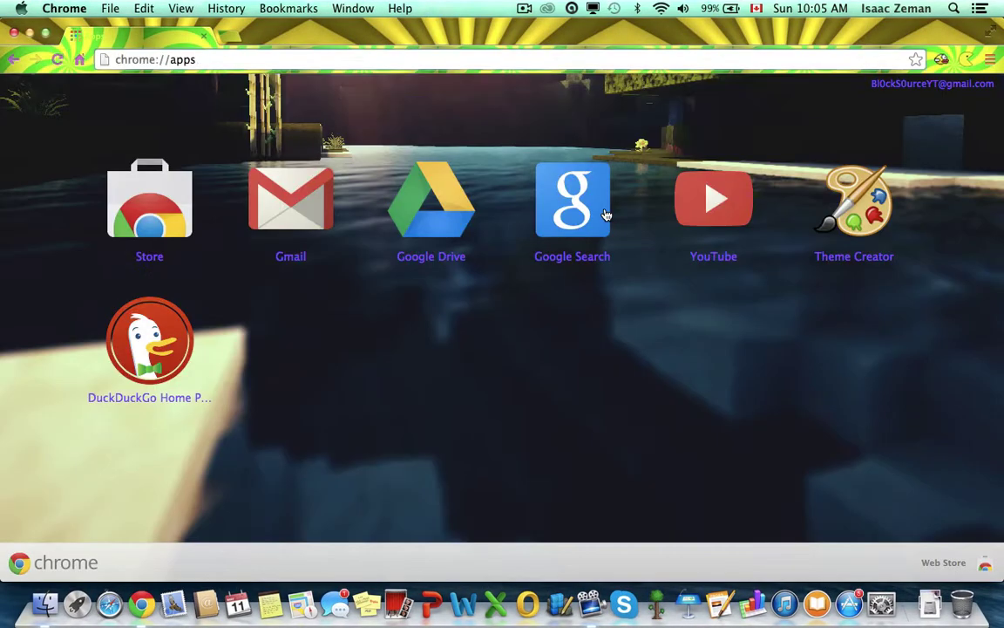
{"action": "left_click", "coordinate": [605, 213]}
{"action": "type", "text": "white"}
{"action": "left_click", "coordinate": [170, 145]}
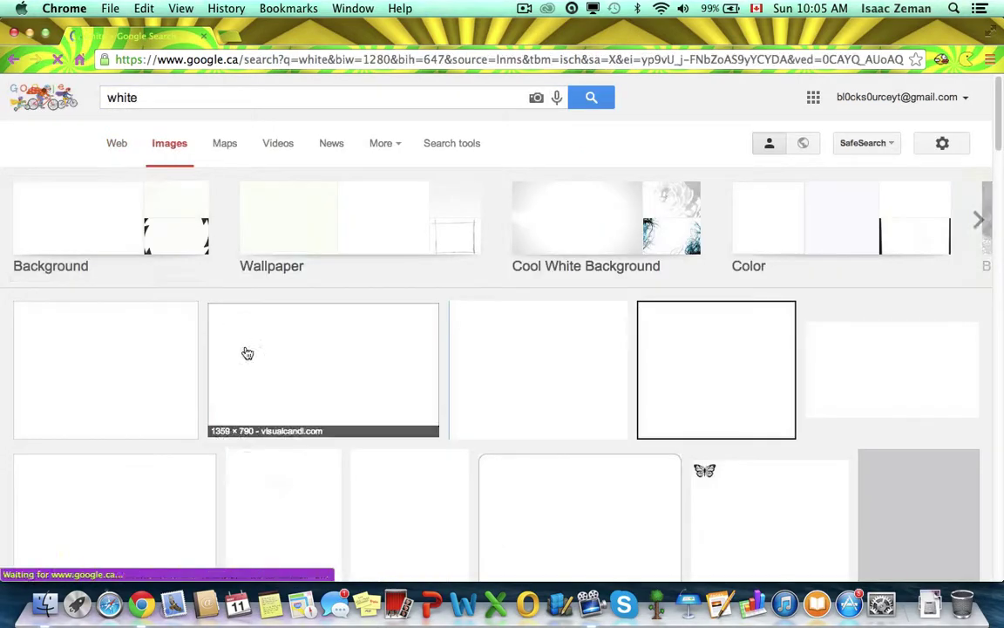
{"action": "left_click", "coordinate": [850, 400]}
{"action": "key", "text": "super+Left"}
{"action": "scroll", "coordinate": [588, 357], "scroll_direction": "up", "scroll_amount": 4}
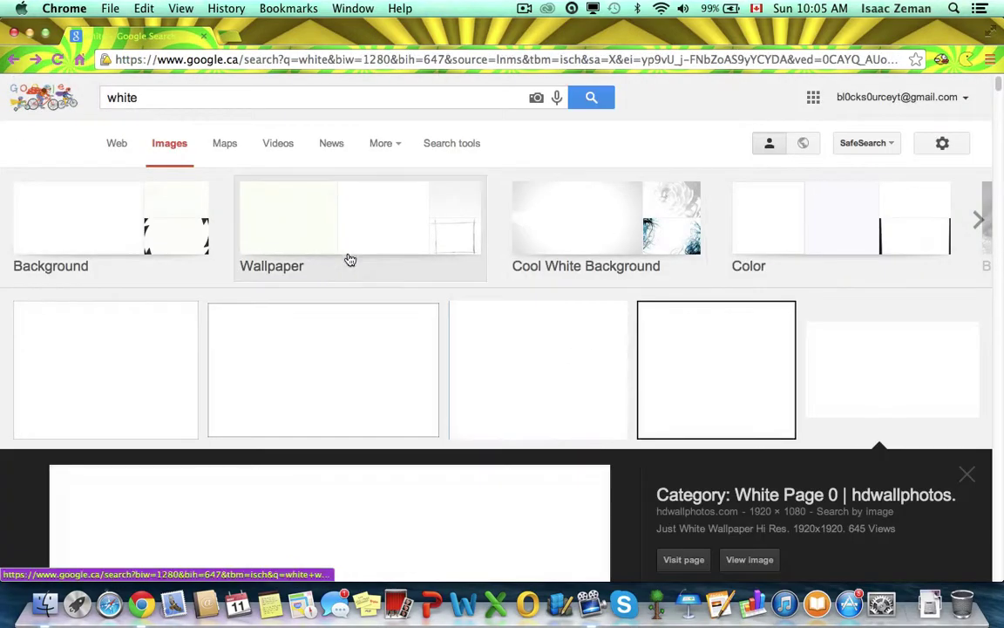
- Open the Wallpaper category of the white image results and save the 1600 × 1000 White Wallpapers and Backgrounds image
{"action": "left_click", "coordinate": [349, 258]}
{"action": "left_click", "coordinate": [468, 305]}
{"action": "left_click", "coordinate": [405, 270]}
{"action": "key", "text": "super+Left"}
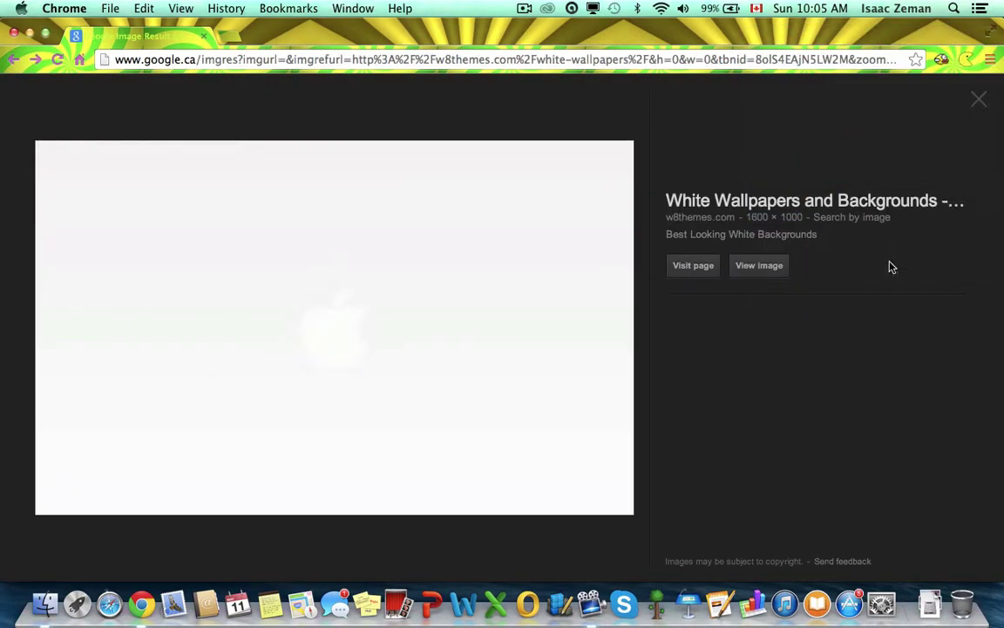
{"action": "right_click", "coordinate": [516, 264]}
{"action": "left_click", "coordinate": [592, 356]}
{"action": "left_click", "coordinate": [720, 412]}
- Switch to ScreenFlow and add images.jpeg from the Desktop to the project's media
{"action": "left_click", "coordinate": [592, 603]}
{"action": "left_click", "coordinate": [818, 378]}
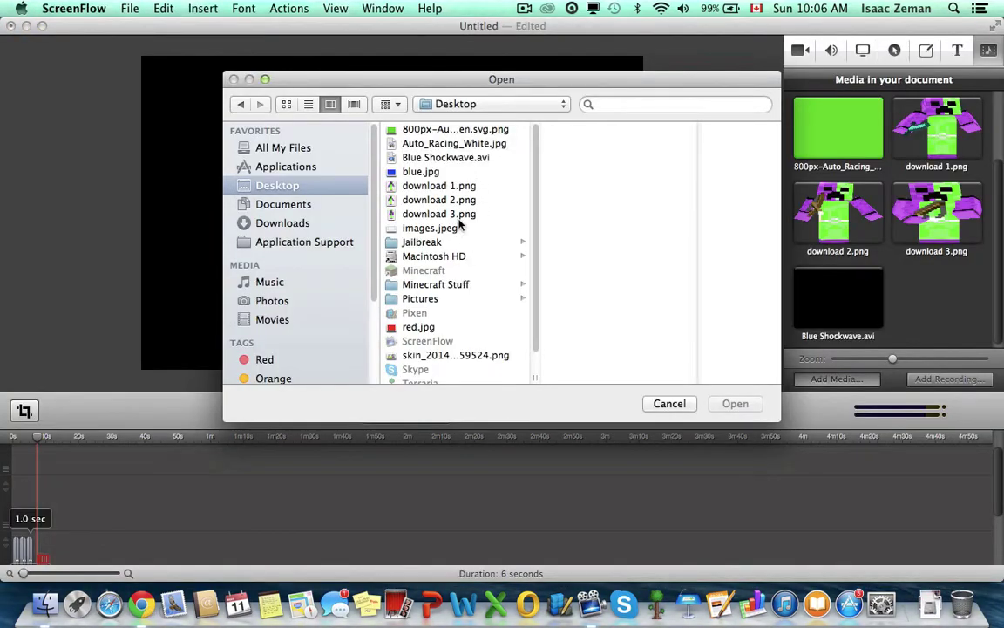
{"action": "left_click", "coordinate": [449, 228]}
{"action": "left_click", "coordinate": [735, 404]}
- Place images.jpeg on the canvas and enlarge it to cover the whole frame
{"action": "left_click_drag", "start_coordinate": [937, 297], "coordinate": [441, 242]}
{"action": "left_click_drag", "start_coordinate": [391, 279], "coordinate": [120, 378]}
{"action": "left_click_drag", "start_coordinate": [497, 209], "coordinate": [658, 41]}
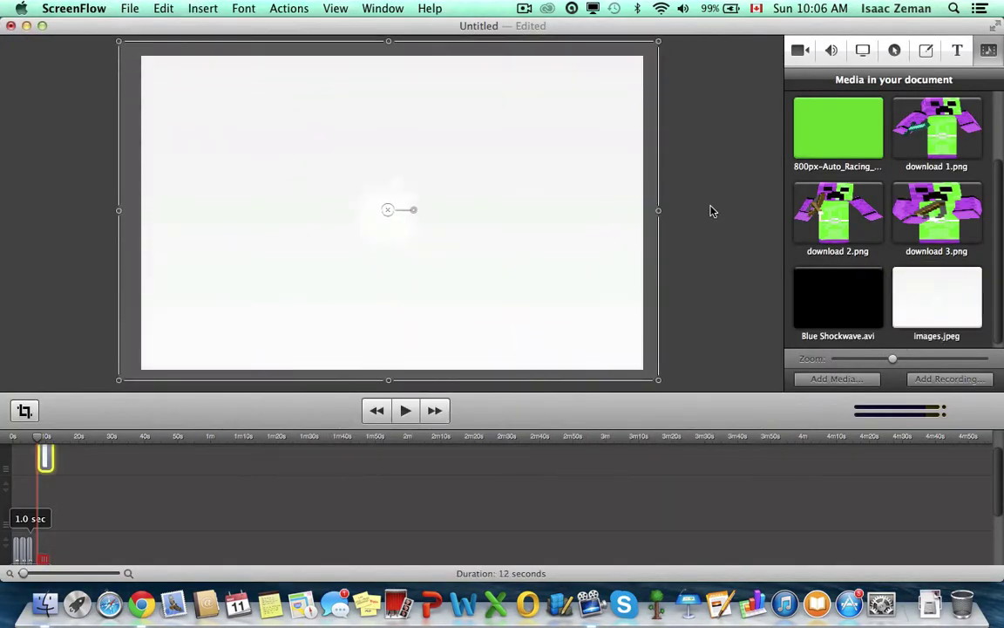
- Move the white image clip to the track below, directly after the existing clips, and play the intro from the start
{"action": "double_click", "coordinate": [46, 457]}
{"action": "left_click", "coordinate": [17, 301]}
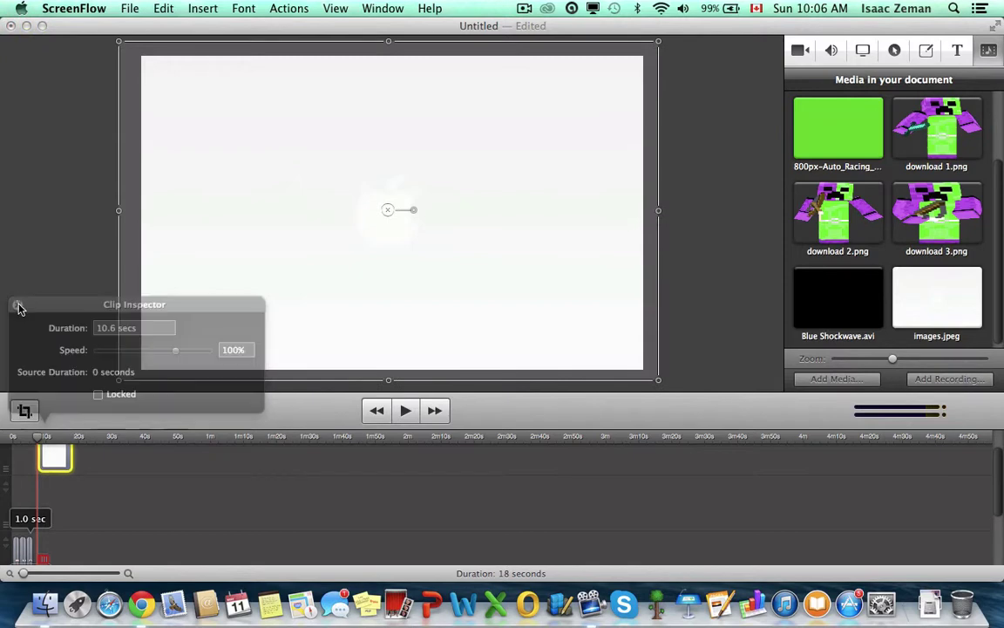
{"action": "left_click_drag", "start_coordinate": [45, 460], "coordinate": [41, 547]}
{"action": "scroll", "coordinate": [41, 547], "scroll_direction": "down", "scroll_amount": 3}
{"action": "left_click", "coordinate": [376, 413]}
{"action": "left_click", "coordinate": [409, 412]}
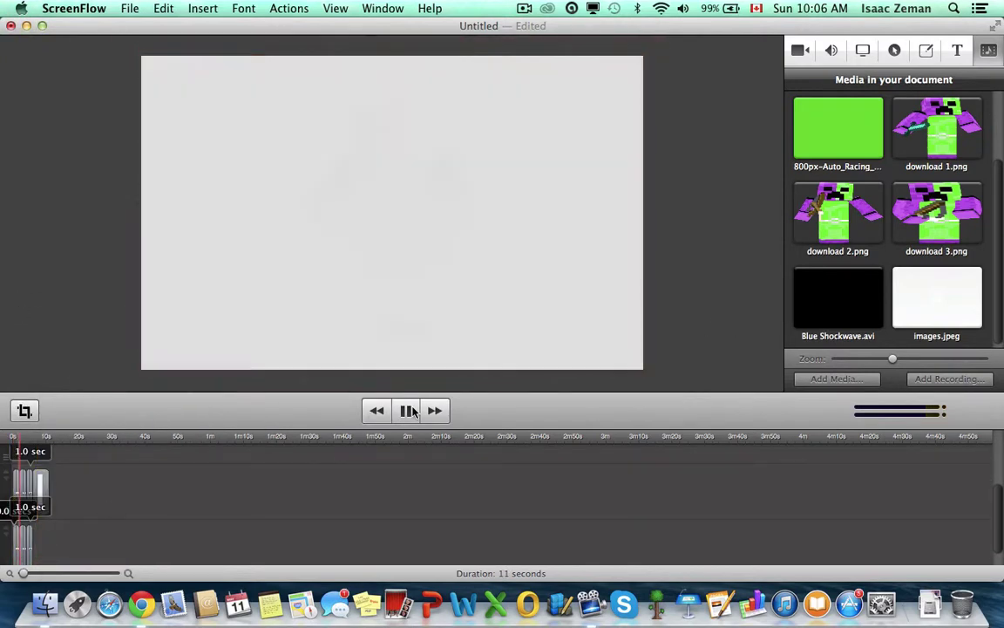
{"action": "left_click", "coordinate": [408, 414]}
- Set the transition on the last character clip to Cross Dissolve and play the intro
{"action": "right_click", "coordinate": [31, 493]}
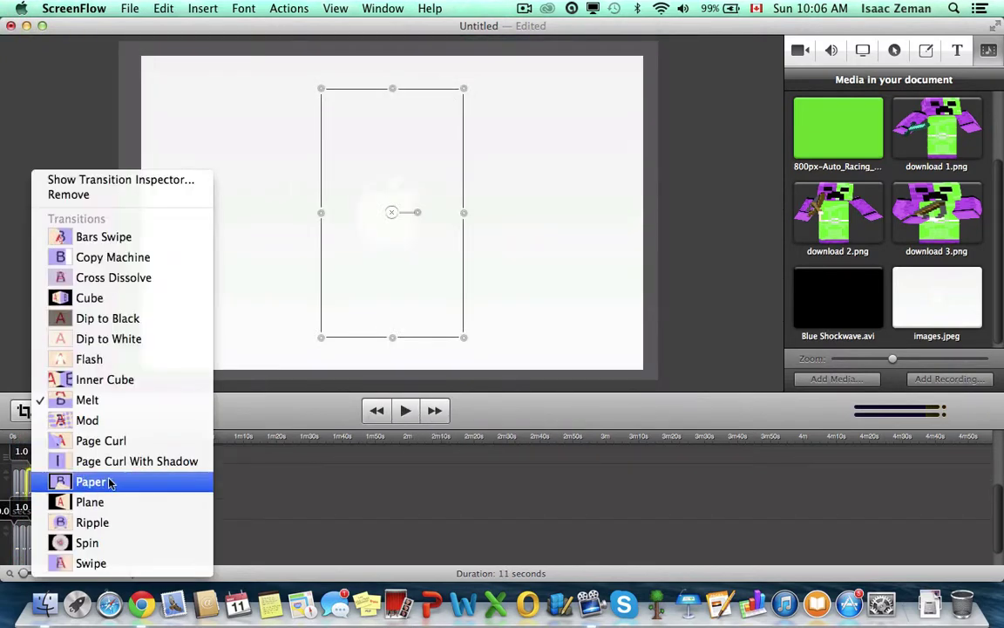
{"action": "left_click", "coordinate": [113, 277]}
{"action": "left_click", "coordinate": [406, 410]}
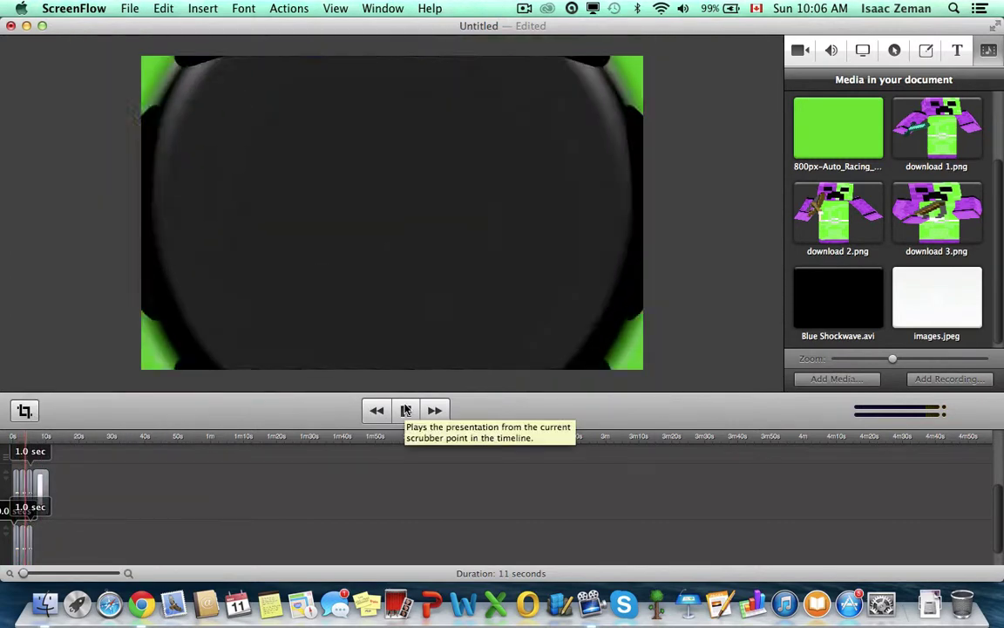
{"action": "left_click", "coordinate": [406, 409]}
- Add a text box reading "BBapple98" over the white background
{"action": "left_click", "coordinate": [957, 50]}
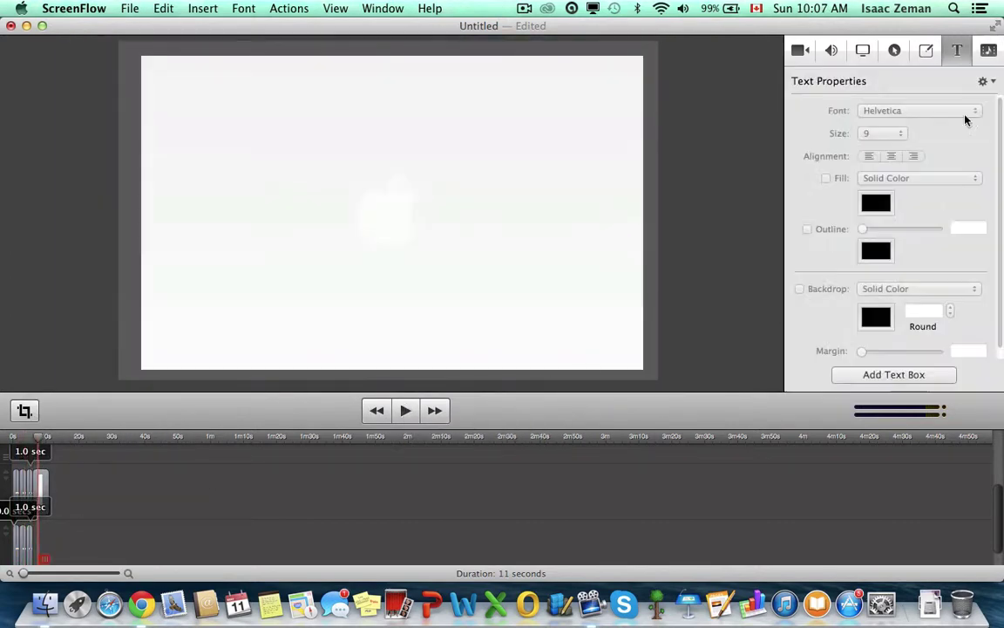
{"action": "left_click", "coordinate": [893, 374]}
{"action": "type", "text": "BBapple98"}
- Give the title text a lime green fill and a 3.0 px black outline, and turn off its backdrop
{"action": "key", "text": "super+a"}
{"action": "key", "text": "super+plus"}
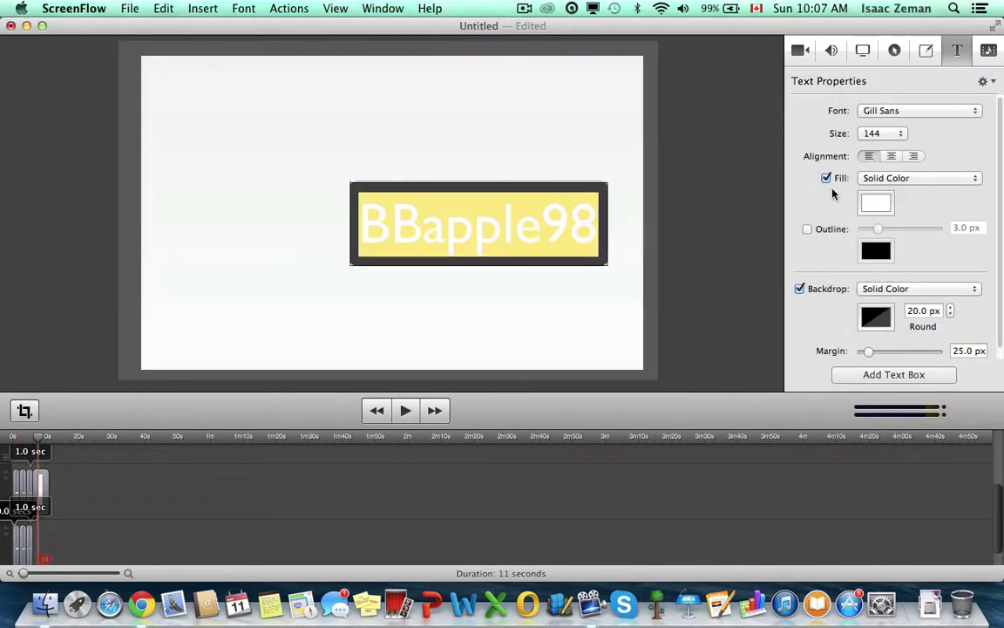
{"action": "left_click", "coordinate": [875, 203]}
{"action": "scroll", "coordinate": [315, 353], "scroll_direction": "down", "scroll_amount": 5}
{"action": "left_click", "coordinate": [296, 352]}
{"action": "left_click", "coordinate": [224, 215]}
{"action": "left_click", "coordinate": [808, 229]}
{"action": "left_click", "coordinate": [801, 289]}
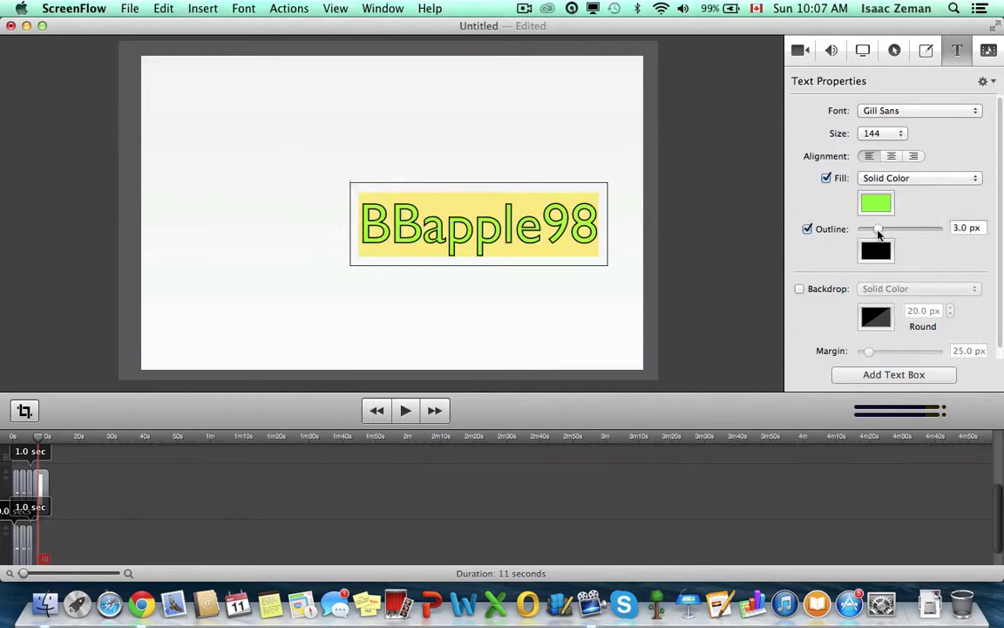
- Set the title's font to Hobo Std and move it to the horizontal centre, slightly below the middle of the frame
{"action": "left_click", "coordinate": [919, 110]}
{"action": "left_click", "coordinate": [854, 492]}
{"action": "left_click", "coordinate": [697, 317]}
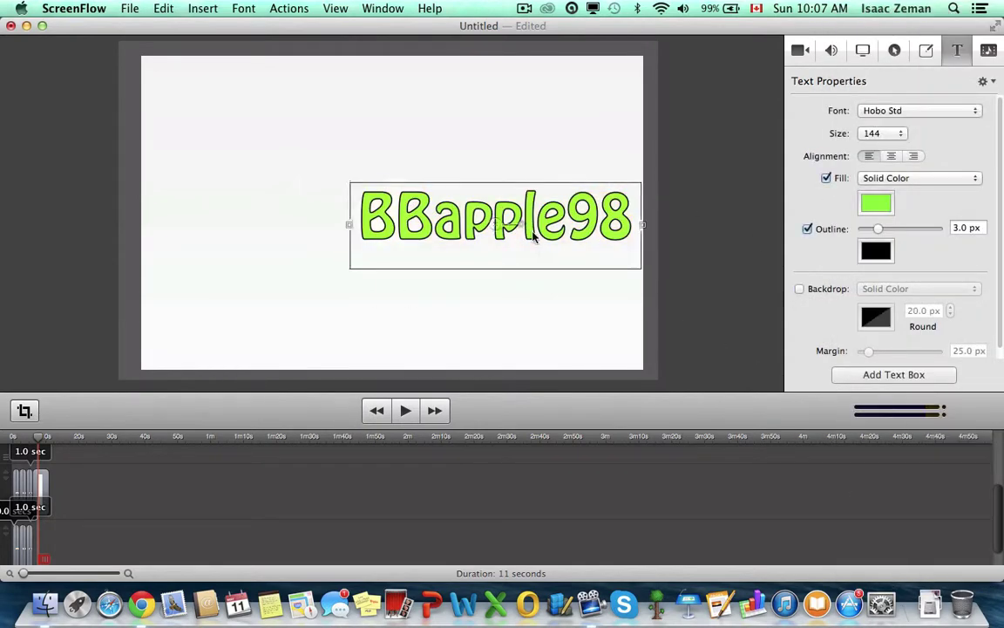
{"action": "left_click_drag", "start_coordinate": [534, 232], "coordinate": [482, 280]}
- Try larger sizes such as 288 for the title text and set it back to 144
{"action": "left_click", "coordinate": [880, 133]}
{"action": "left_click", "coordinate": [875, 145]}
{"action": "left_click", "coordinate": [882, 133]}
{"action": "left_click", "coordinate": [888, 155]}
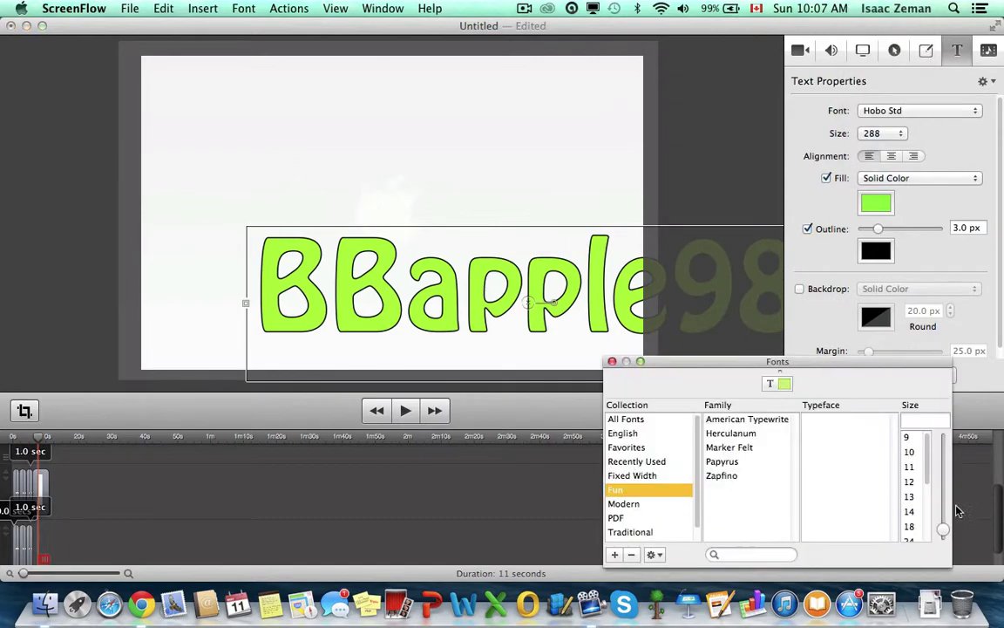
{"action": "left_click_drag", "start_coordinate": [944, 529], "coordinate": [946, 441]}
{"action": "scroll", "coordinate": [910, 492], "scroll_direction": "down", "scroll_amount": 3}
{"action": "left_click", "coordinate": [909, 517]}
{"action": "left_click", "coordinate": [910, 533]}
{"action": "left_click", "coordinate": [904, 489]}
{"action": "left_click", "coordinate": [910, 518]}
{"action": "left_click", "coordinate": [612, 361]}
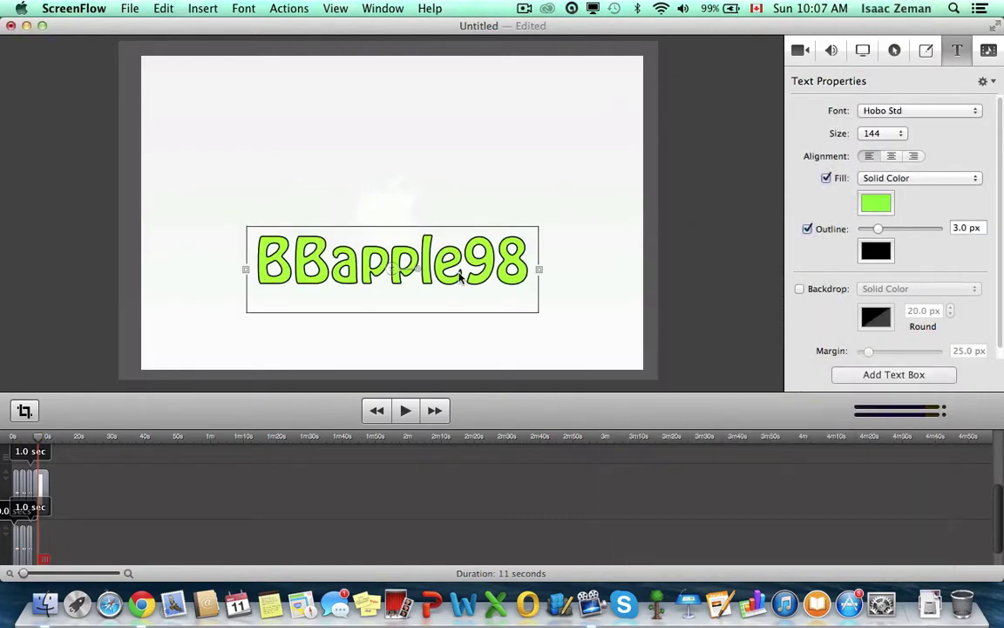
- Minimize ScreenFlow, launch Adobe Photoshop CS6, and fit its window to the screen
{"action": "left_click", "coordinate": [26, 26]}
{"action": "left_click", "coordinate": [76, 604]}
{"action": "scroll", "coordinate": [350, 456], "scroll_direction": "right", "scroll_amount": 5}
{"action": "left_click", "coordinate": [230, 283]}
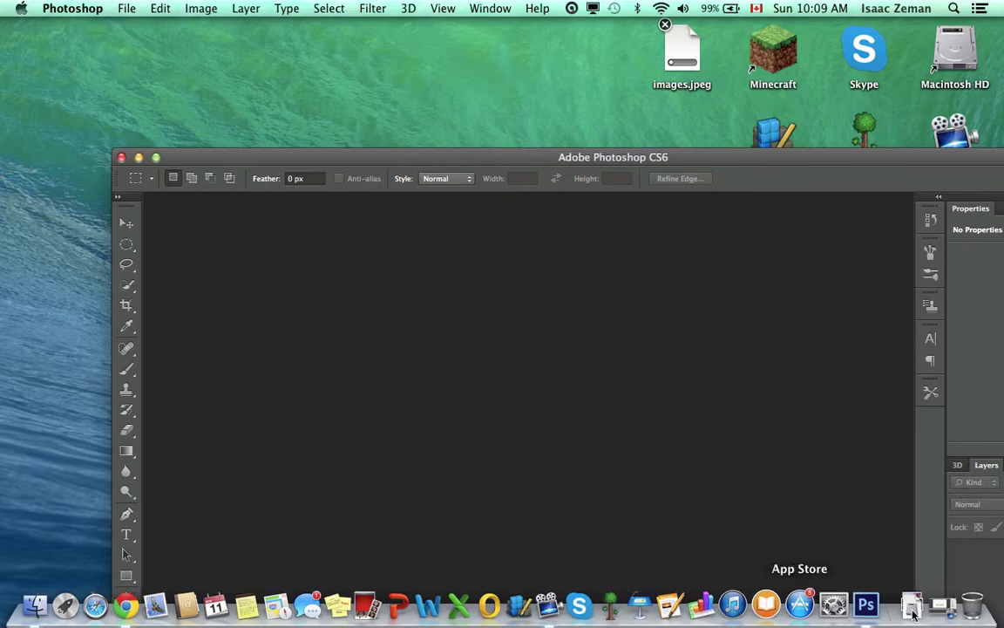
{"action": "double_click", "coordinate": [365, 155]}
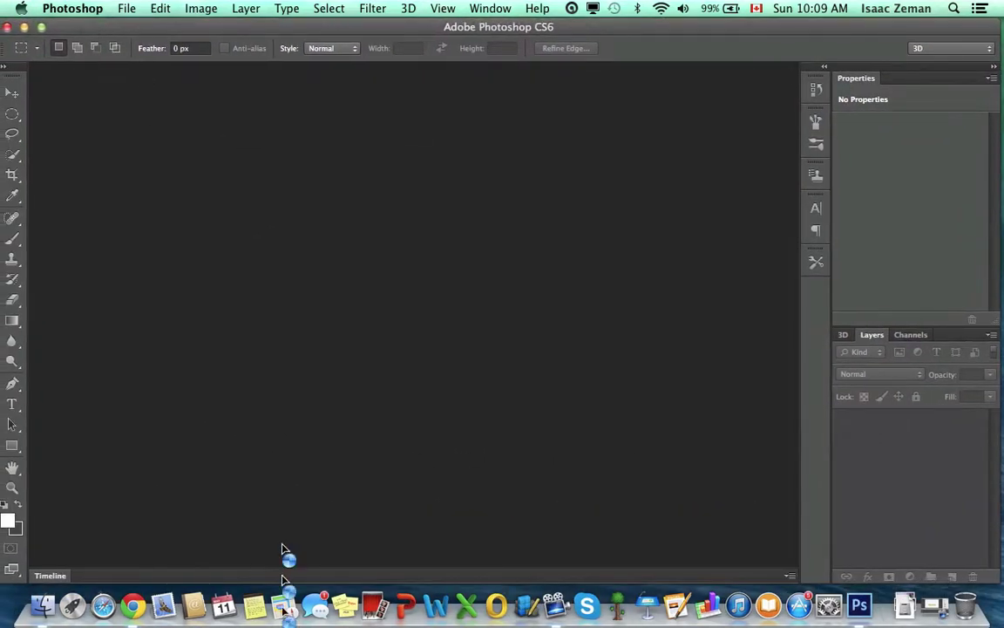
- Create a new Photoshop document with a transparent background
{"action": "left_click", "coordinate": [126, 8]}
{"action": "left_click", "coordinate": [494, 347]}
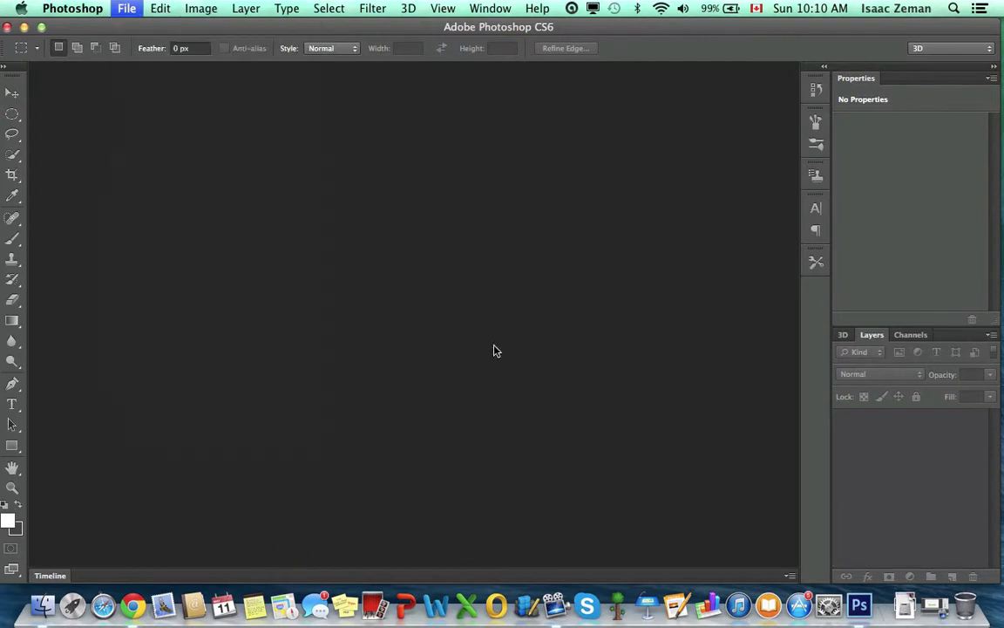
{"action": "left_click", "coordinate": [126, 8]}
{"action": "left_click", "coordinate": [139, 30]}
{"action": "left_click", "coordinate": [482, 284]}
{"action": "key", "text": "Return"}
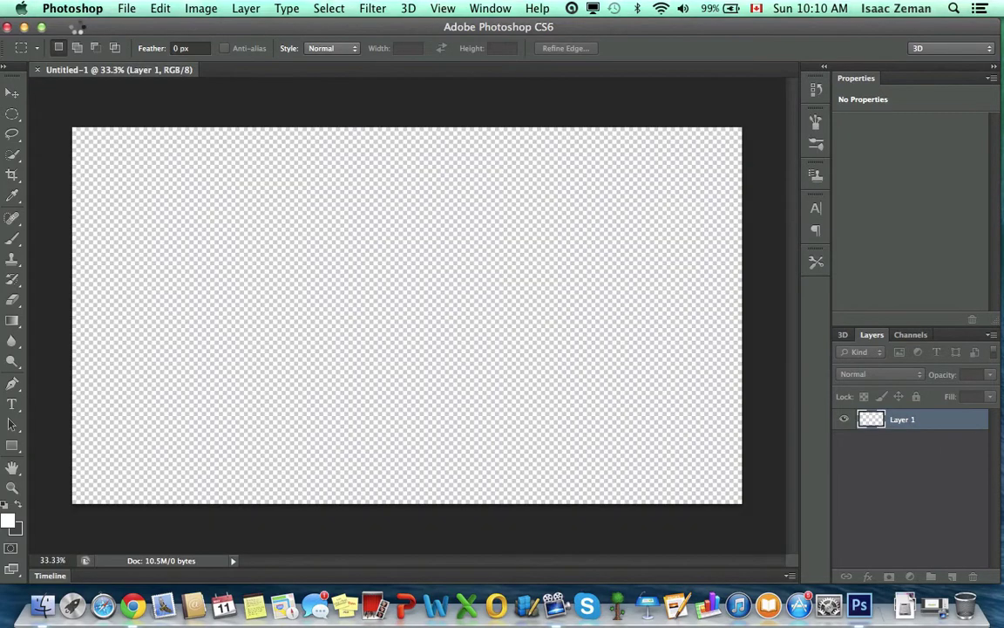
- Find the graphics pack in the Youtube Graphics folder and open Adam K Pack.psd in Photoshop
{"action": "left_click_drag", "start_coordinate": [76, 27], "coordinate": [81, 460]}
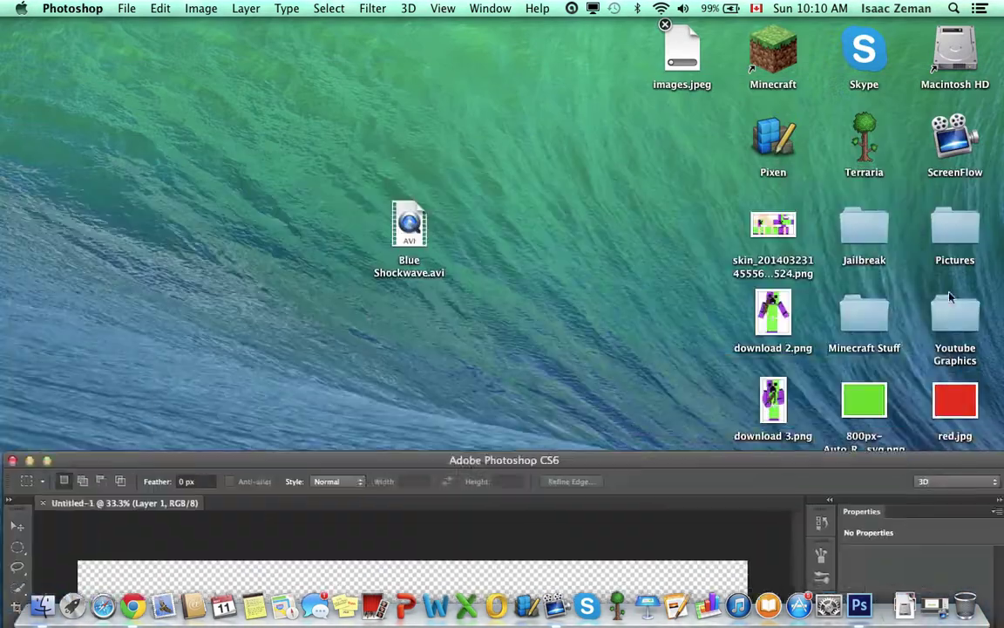
{"action": "left_click", "coordinate": [859, 319]}
{"action": "double_click", "coordinate": [859, 319]}
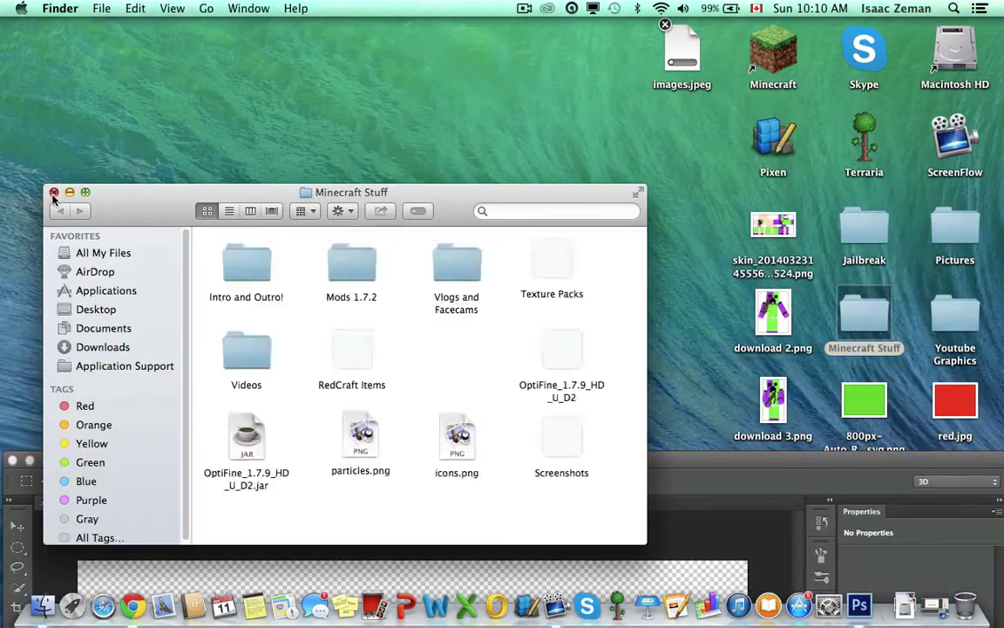
{"action": "left_click", "coordinate": [54, 193]}
{"action": "double_click", "coordinate": [950, 315]}
{"action": "key", "text": "super+o"}
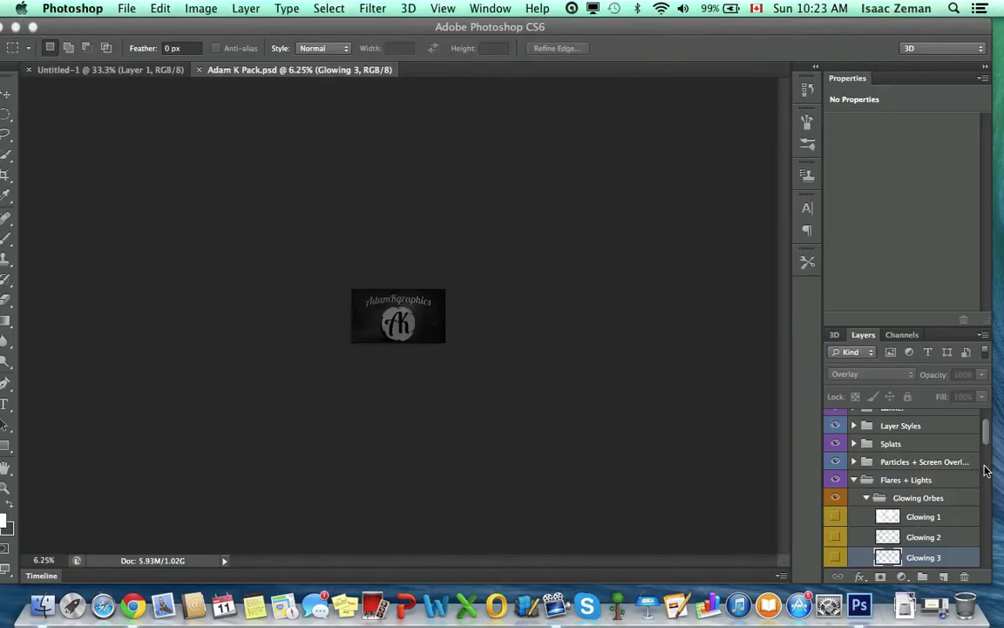
- Expand the Banner group in Adam K Pack.psd, then show and select its Banner layer
{"action": "left_click_drag", "start_coordinate": [985, 471], "coordinate": [984, 425]}
{"action": "left_click", "coordinate": [854, 437]}
{"action": "left_click", "coordinate": [833, 456]}
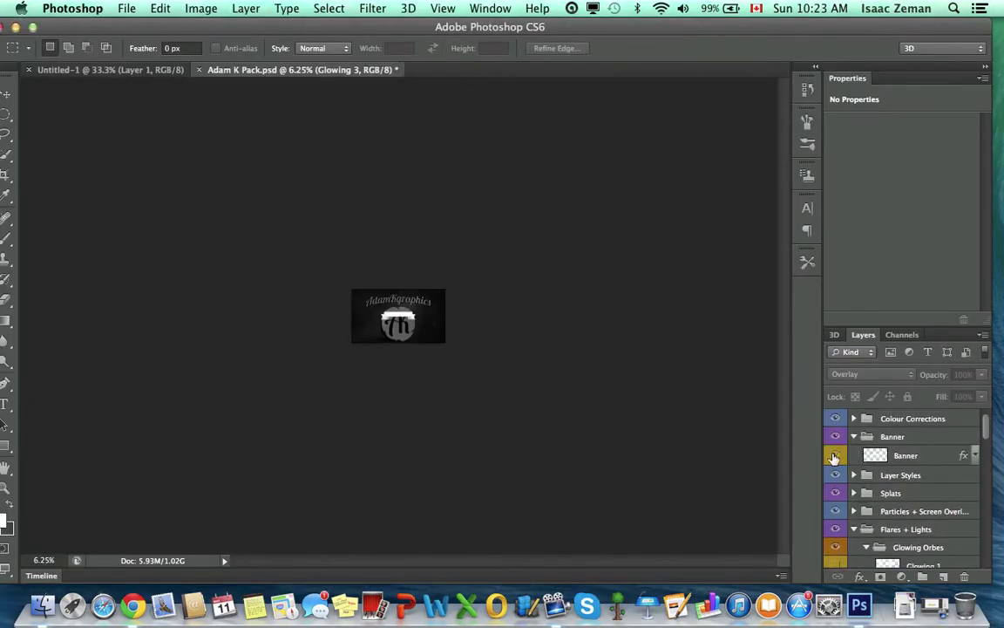
{"action": "left_click", "coordinate": [907, 455]}
{"action": "left_click", "coordinate": [6, 93]}
{"action": "left_click_drag", "start_coordinate": [74, 28], "coordinate": [81, 28]}
{"action": "left_click_drag", "start_coordinate": [401, 298], "coordinate": [398, 338]}
{"action": "left_click_drag", "start_coordinate": [392, 343], "coordinate": [357, 302]}
- Scale up the banner in Untitled-1 until it spans about half the canvas width
{"action": "left_click", "coordinate": [160, 8]}
{"action": "mouse_move", "coordinate": [217, 354]}
{"action": "left_click", "coordinate": [362, 380]}
{"action": "left_click_drag", "start_coordinate": [310, 333], "coordinate": [227, 374]}
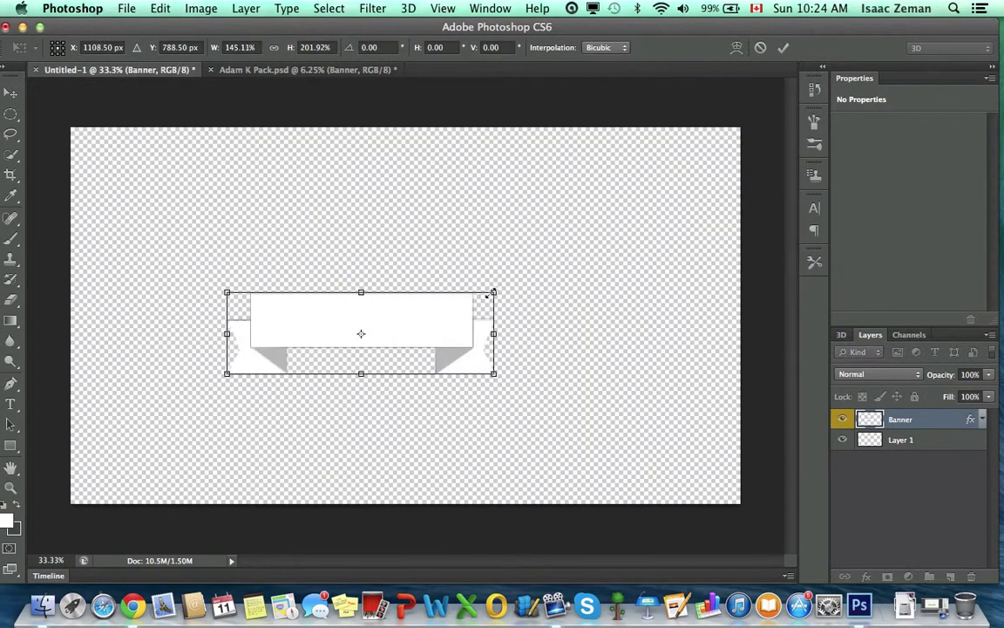
{"action": "left_click_drag", "start_coordinate": [492, 293], "coordinate": [565, 297]}
{"action": "key", "text": "Return"}
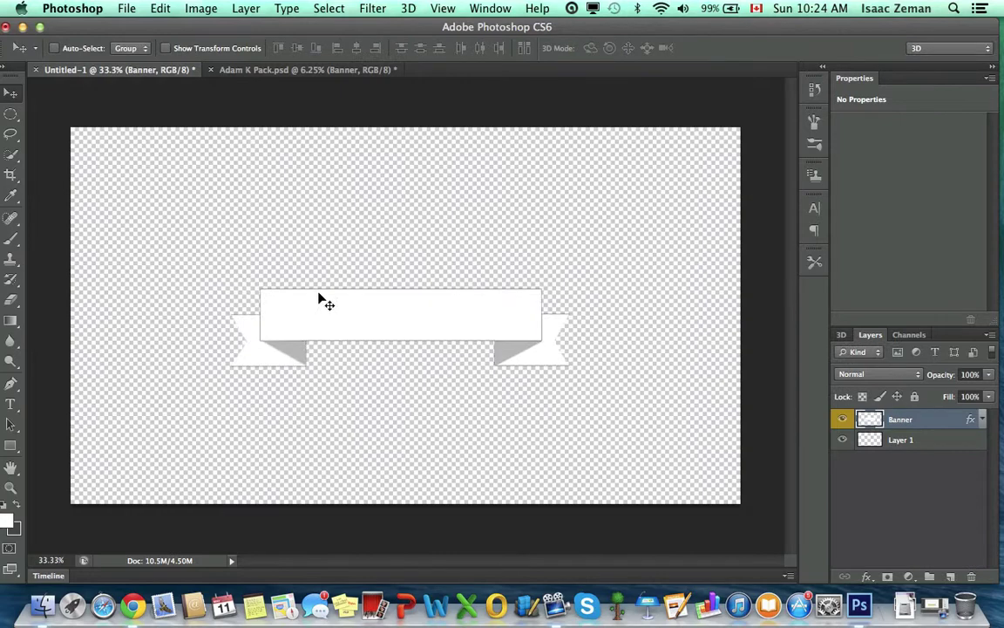
- Save the banner document as a PNG named Untitled-1 on the Desktop with the default PNG options
{"action": "left_click", "coordinate": [467, 216]}
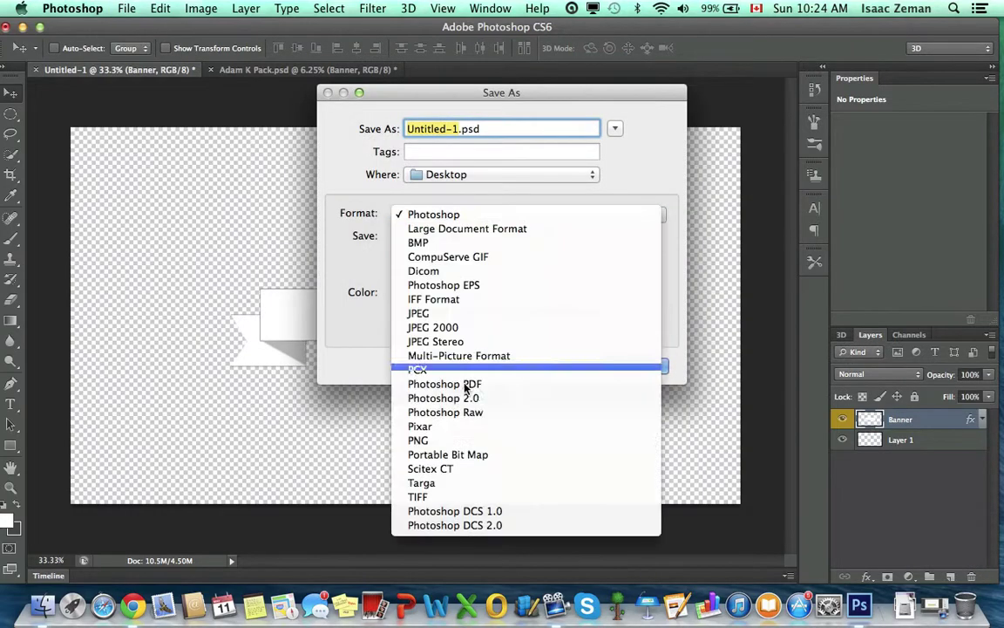
{"action": "left_click", "coordinate": [462, 439]}
{"action": "left_click", "coordinate": [641, 365]}
{"action": "key", "text": "Return"}
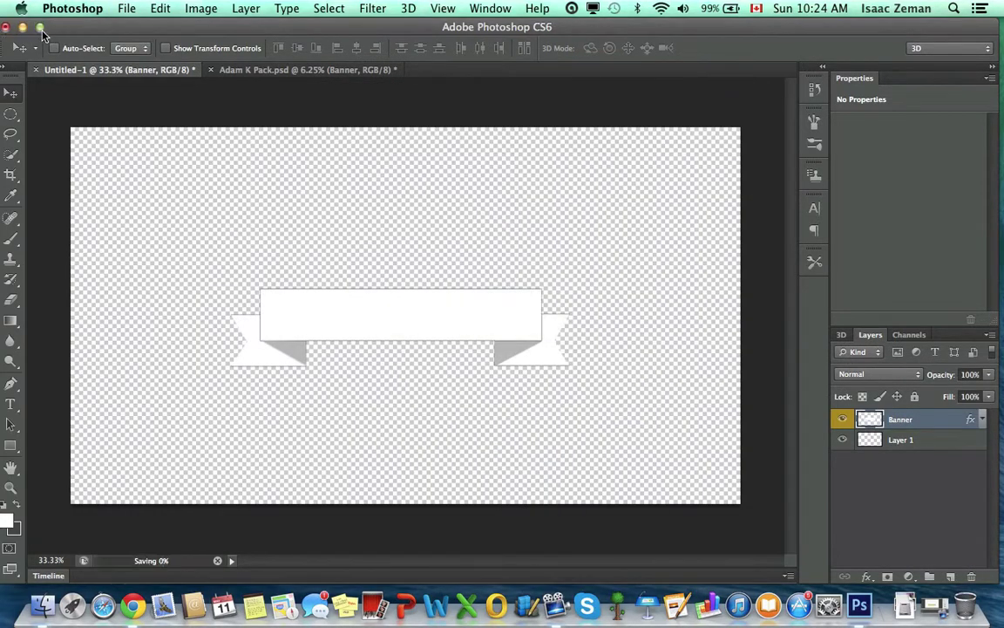
- Close the Photoshop window and return to the ScreenFlow project
{"action": "left_click_drag", "start_coordinate": [248, 30], "coordinate": [246, 139]}
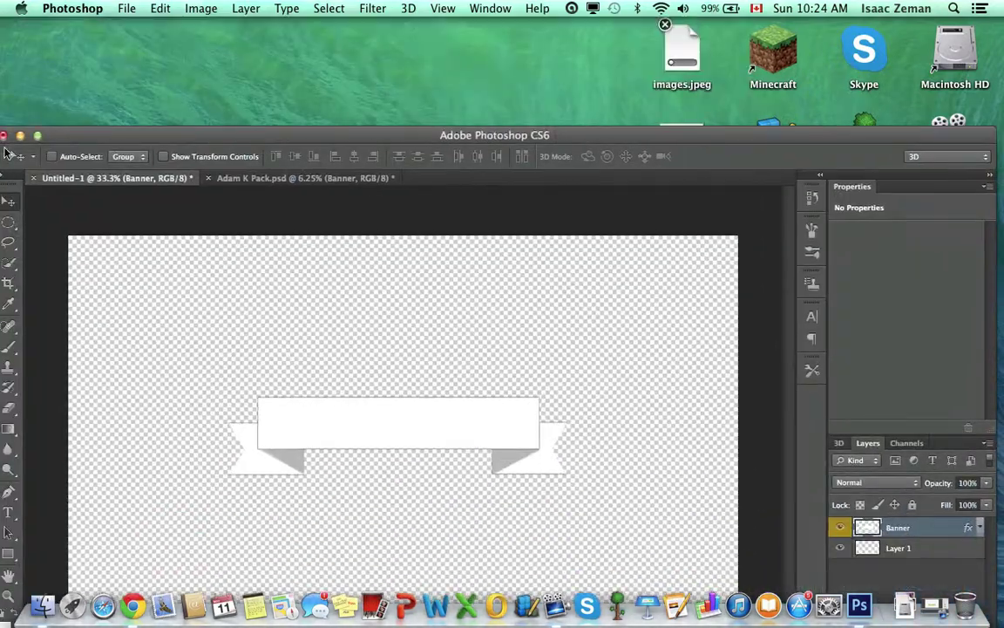
{"action": "left_click", "coordinate": [3, 136]}
{"action": "left_click", "coordinate": [447, 224]}
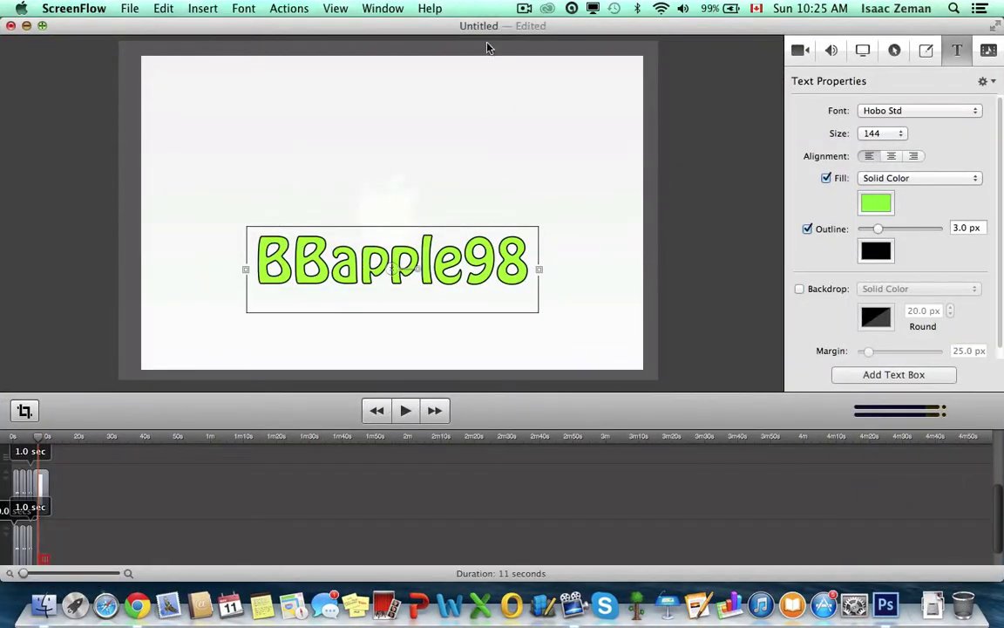
- Remove the white background clip from the intro's ending section in the timeline
{"action": "mouse_move", "coordinate": [489, 36]}
{"action": "left_mouse_down"}
{"action": "mouse_move", "coordinate": [494, 347]}
{"action": "mouse_move", "coordinate": [576, 99]}
{"action": "mouse_move", "coordinate": [494, 26]}
{"action": "left_mouse_up"}
{"action": "mouse_move", "coordinate": [584, 92]}
{"action": "left_mouse_down"}
{"action": "mouse_move", "coordinate": [475, 122]}
{"action": "mouse_move", "coordinate": [570, 94]}
{"action": "left_mouse_up"}
{"action": "right_click", "coordinate": [33, 482]}
{"action": "left_click", "coordinate": [91, 472]}
- Quit Photoshop and find a plain orange background in Chrome with a Google image search for "orange"
{"action": "left_click", "coordinate": [137, 604]}
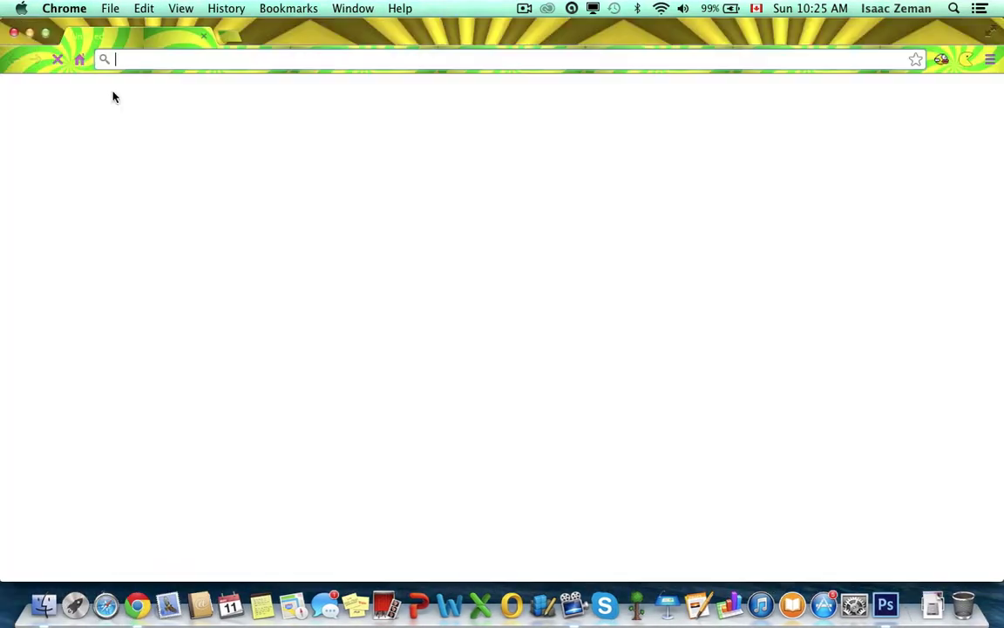
{"action": "right_click", "coordinate": [854, 603]}
{"action": "left_click", "coordinate": [872, 557]}
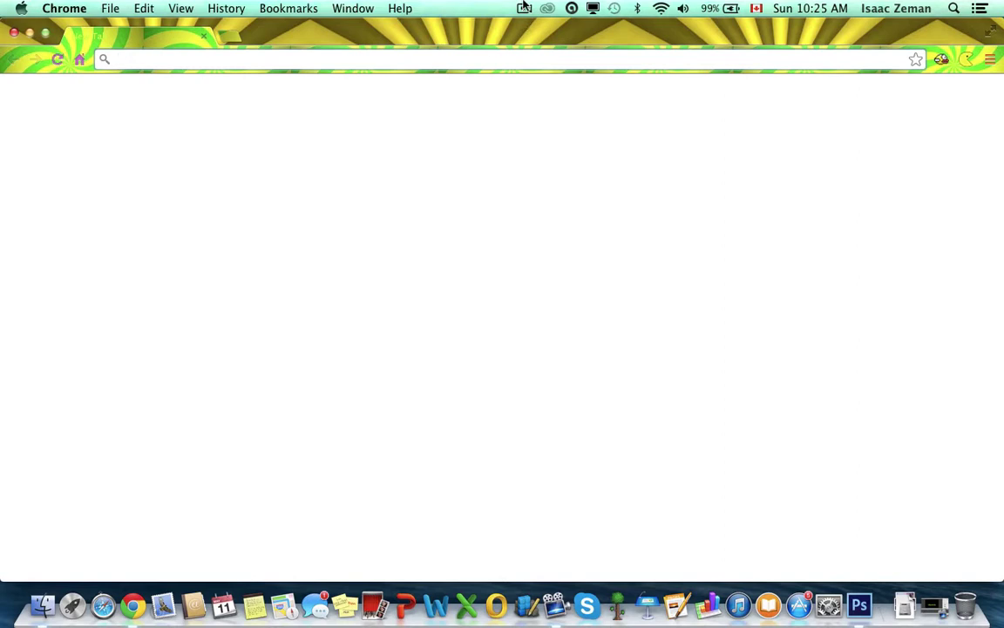
{"action": "type", "text": "chrome://apps"}
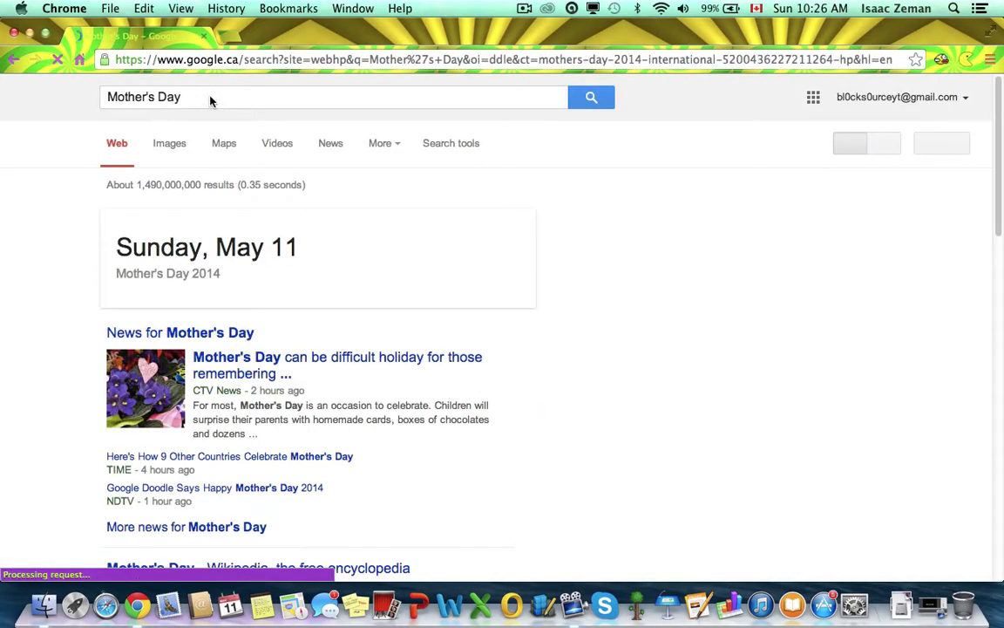
{"action": "left_click_drag", "start_coordinate": [206, 99], "coordinate": [103, 96]}
{"action": "key", "text": "BackSpace"}
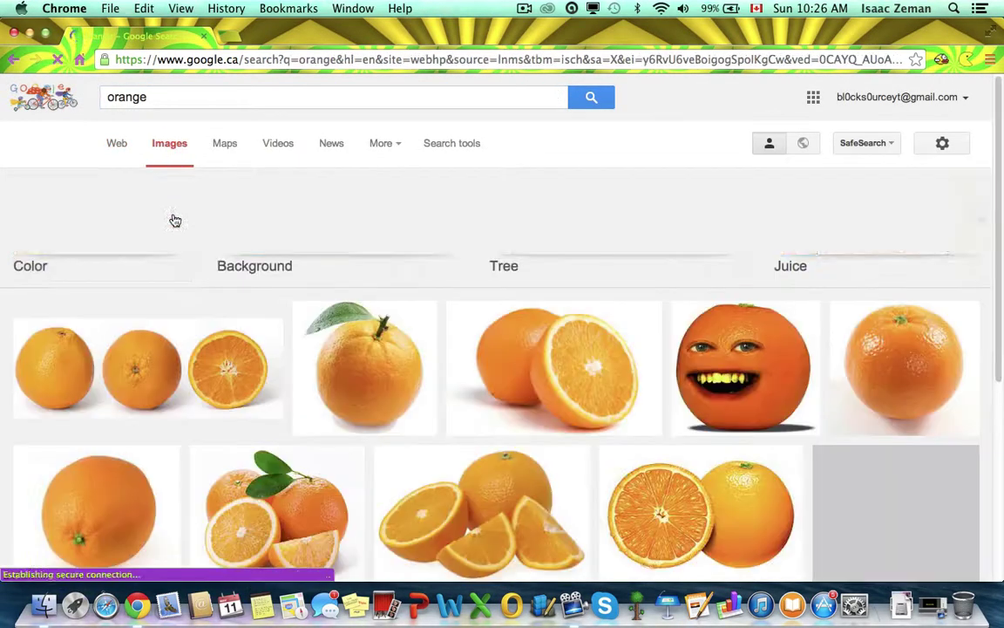
{"action": "left_click", "coordinate": [470, 313]}
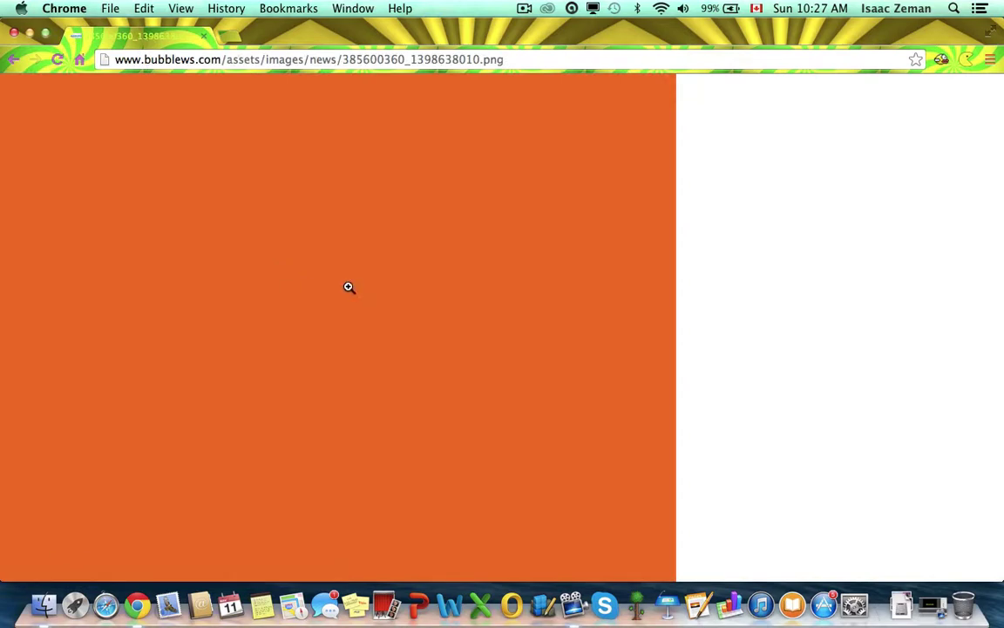
- Save the full-size orange image to the Desktop and close the browser window
{"action": "key", "text": "super+s"}
{"action": "left_click", "coordinate": [726, 406]}
{"action": "left_click", "coordinate": [14, 33]}
- Back in ScreenFlow, import the orange PNG from the Desktop and place it over the whole canvas
{"action": "left_click", "coordinate": [939, 607]}
{"action": "left_click", "coordinate": [856, 381]}
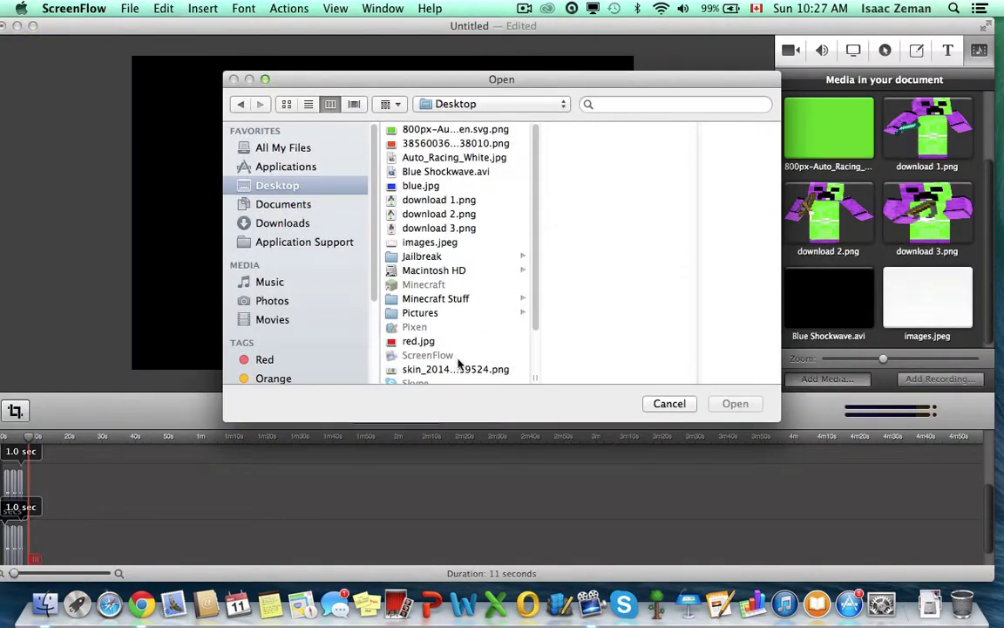
{"action": "left_click", "coordinate": [455, 145]}
{"action": "left_click", "coordinate": [739, 404]}
{"action": "scroll", "coordinate": [957, 326], "scroll_direction": "down", "scroll_amount": 3}
{"action": "left_click_drag", "start_coordinate": [828, 301], "coordinate": [401, 261]}
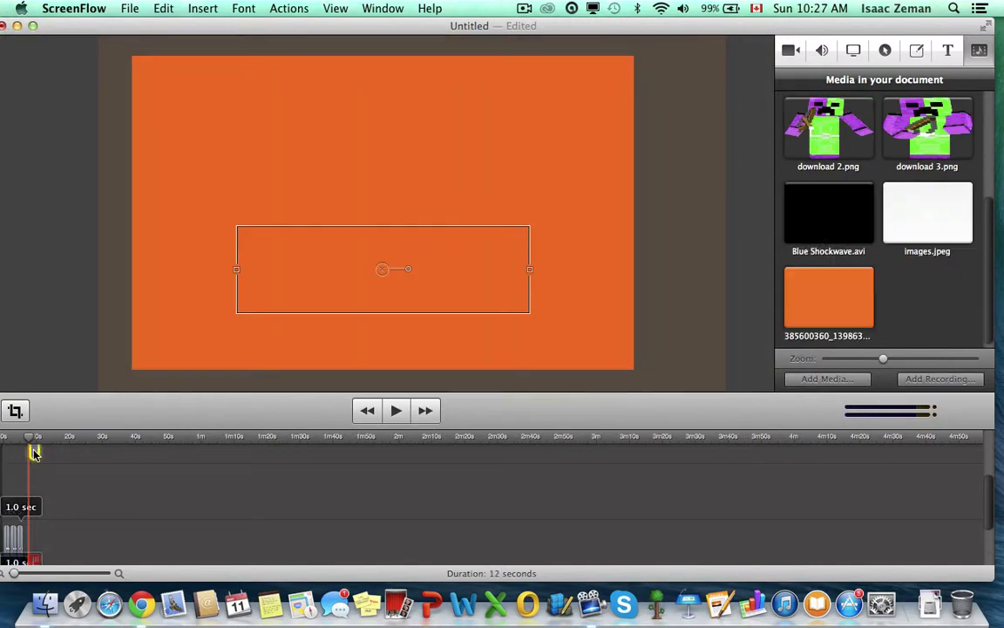
- Move the orange clip to the track beneath the title and line both up with the ending section
{"action": "right_click", "coordinate": [35, 475]}
{"action": "left_click", "coordinate": [33, 475]}
{"action": "left_click_drag", "start_coordinate": [33, 475], "coordinate": [35, 521]}
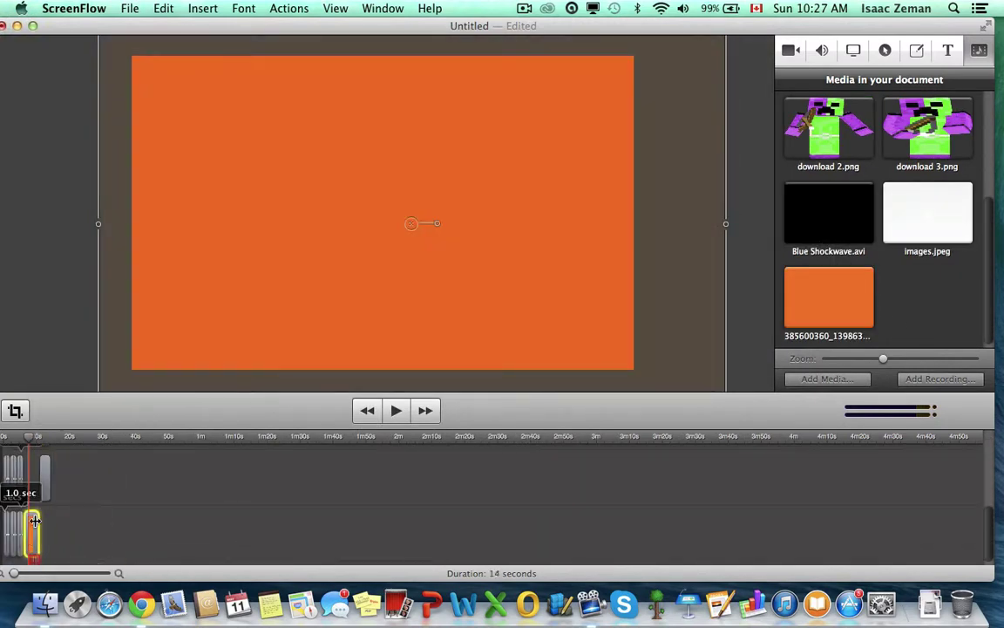
{"action": "double_click", "coordinate": [33, 485]}
{"action": "left_click", "coordinate": [18, 335]}
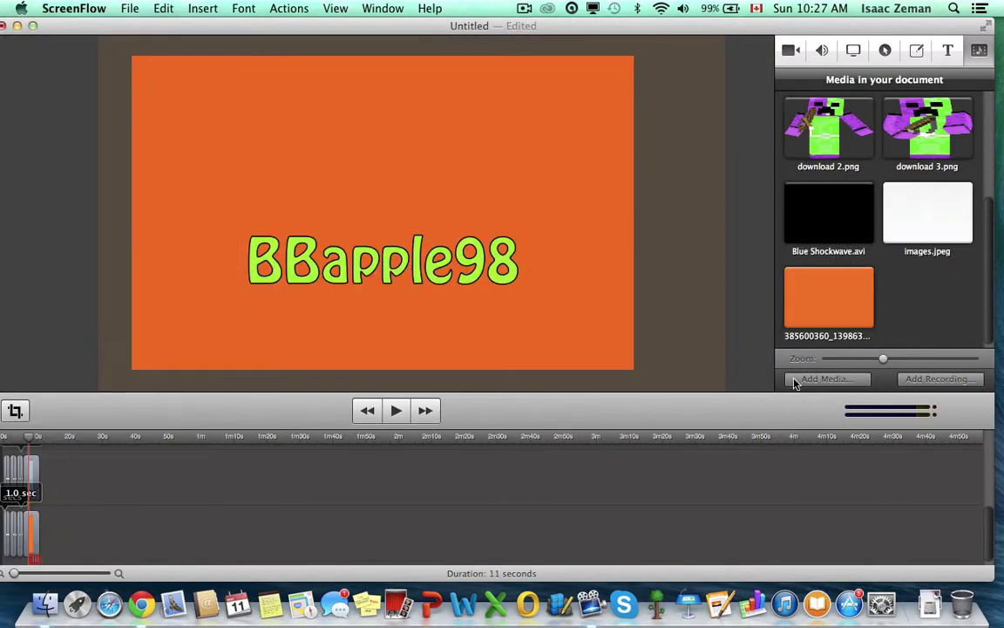
- Import images.jpeg from the Desktop into the project media
{"action": "left_click", "coordinate": [795, 382]}
{"action": "left_click", "coordinate": [474, 241]}
{"action": "left_click", "coordinate": [737, 406]}
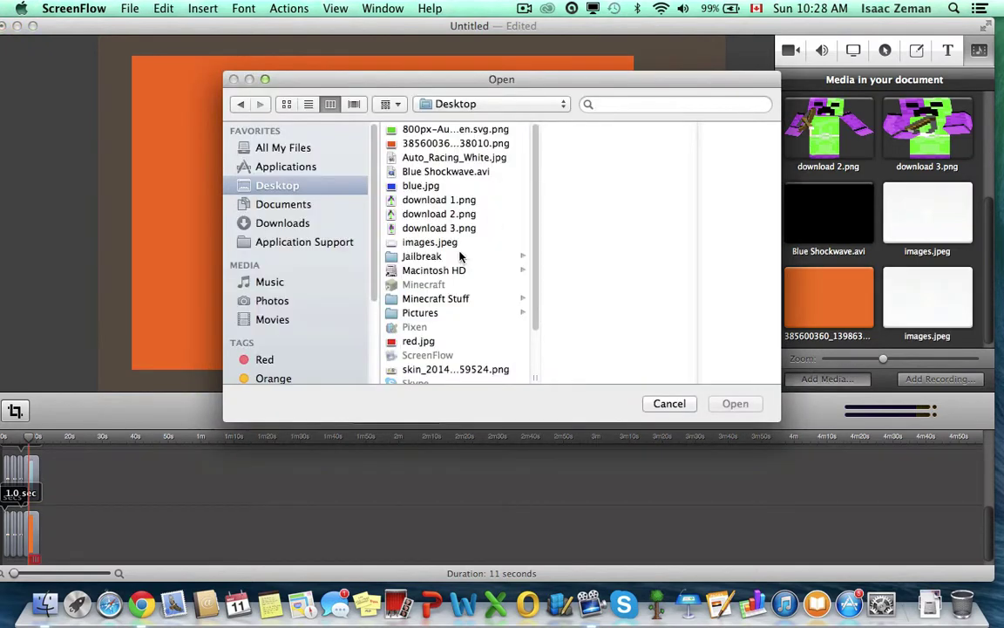
- Import Untitled-1.png, place the banner across the lower canvas, and line its clip up with the ending section
{"action": "scroll", "coordinate": [458, 327], "scroll_direction": "down", "scroll_amount": 5}
{"action": "left_click", "coordinate": [438, 363]}
{"action": "left_click", "coordinate": [736, 404]}
{"action": "scroll", "coordinate": [966, 282], "scroll_direction": "down", "scroll_amount": 5}
{"action": "left_click_drag", "start_coordinate": [828, 298], "coordinate": [254, 272]}
{"action": "scroll", "coordinate": [50, 490], "scroll_direction": "up", "scroll_amount": 5}
{"action": "left_click_drag", "start_coordinate": [41, 452], "coordinate": [35, 486]}
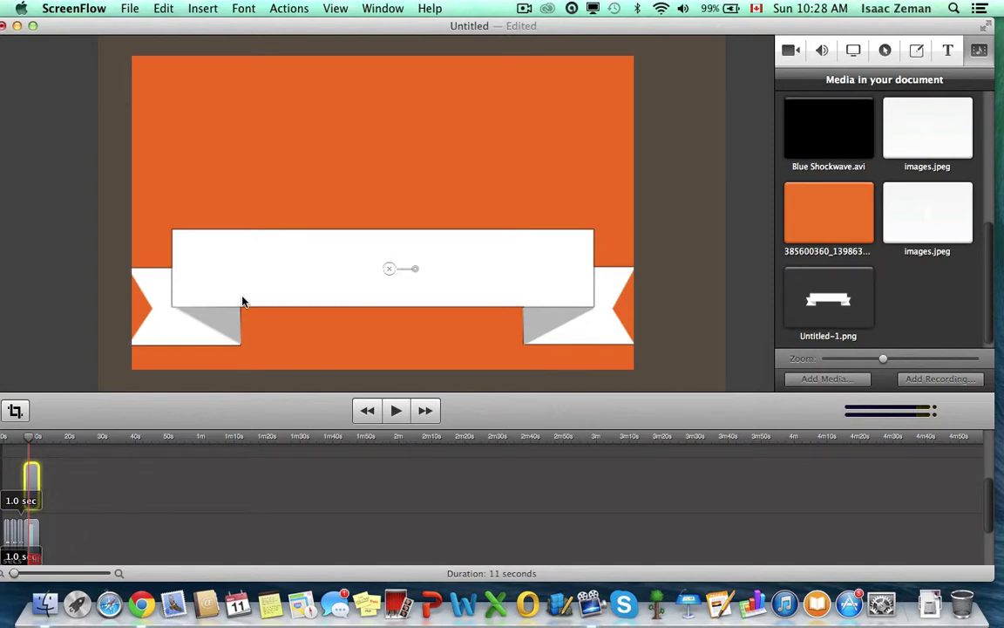
- Bring the title in front of the banner, centre the two on each other, and preview the ending
{"action": "left_click_drag", "start_coordinate": [243, 301], "coordinate": [393, 273]}
{"action": "left_click", "coordinate": [33, 533]}
{"action": "left_click_drag", "start_coordinate": [32, 485], "coordinate": [94, 542]}
{"action": "left_click_drag", "start_coordinate": [33, 534], "coordinate": [32, 485]}
{"action": "left_click_drag", "start_coordinate": [96, 544], "coordinate": [33, 538]}
{"action": "left_click_drag", "start_coordinate": [327, 267], "coordinate": [326, 275]}
{"action": "left_click_drag", "start_coordinate": [731, 210], "coordinate": [732, 211]}
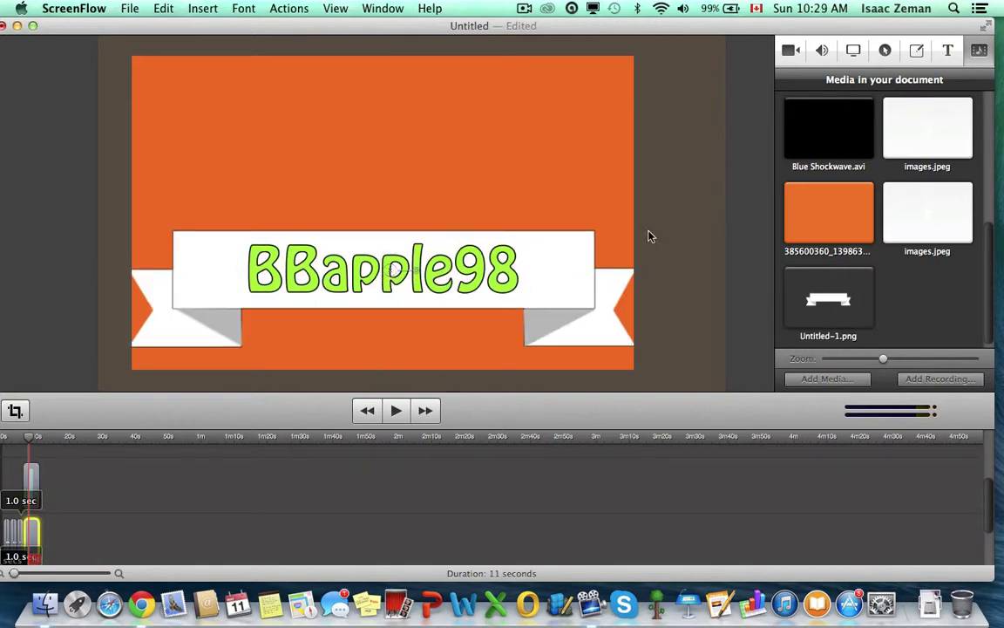
{"action": "left_click", "coordinate": [396, 411]}
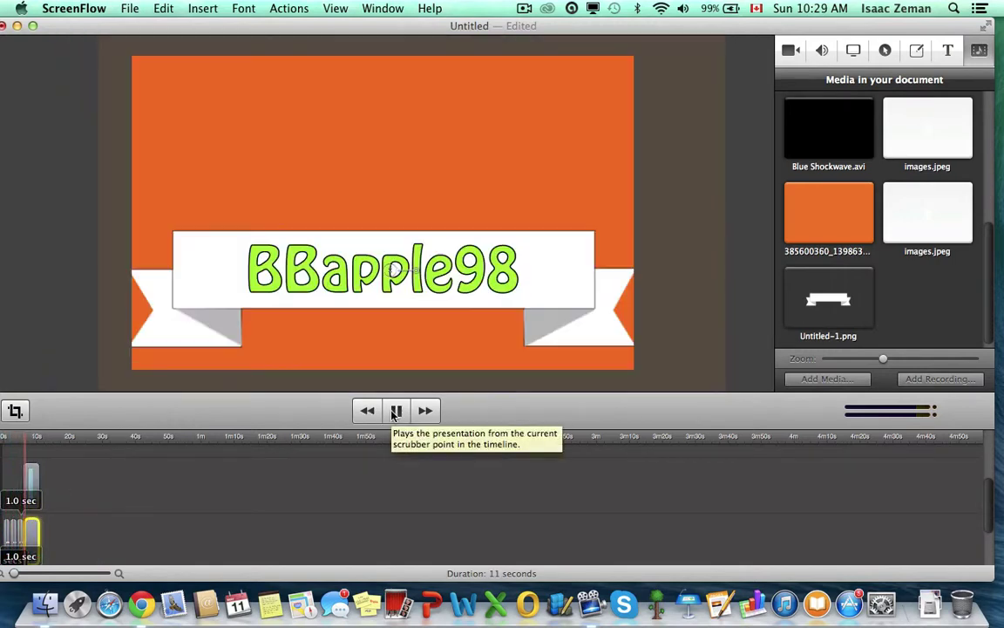
{"action": "left_click", "coordinate": [396, 411]}
- Place download 2.png, download 3.png and download 1.png side by side over the banner
{"action": "scroll", "coordinate": [858, 327], "scroll_direction": "up", "scroll_amount": 10}
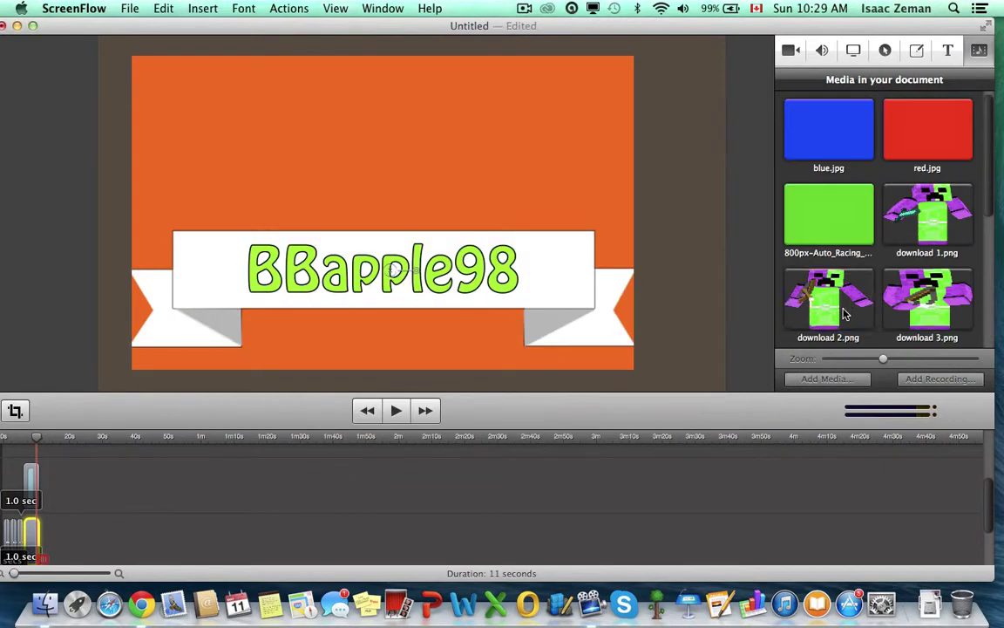
{"action": "left_click_drag", "start_coordinate": [843, 312], "coordinate": [268, 223]}
{"action": "left_click_drag", "start_coordinate": [902, 315], "coordinate": [342, 244]}
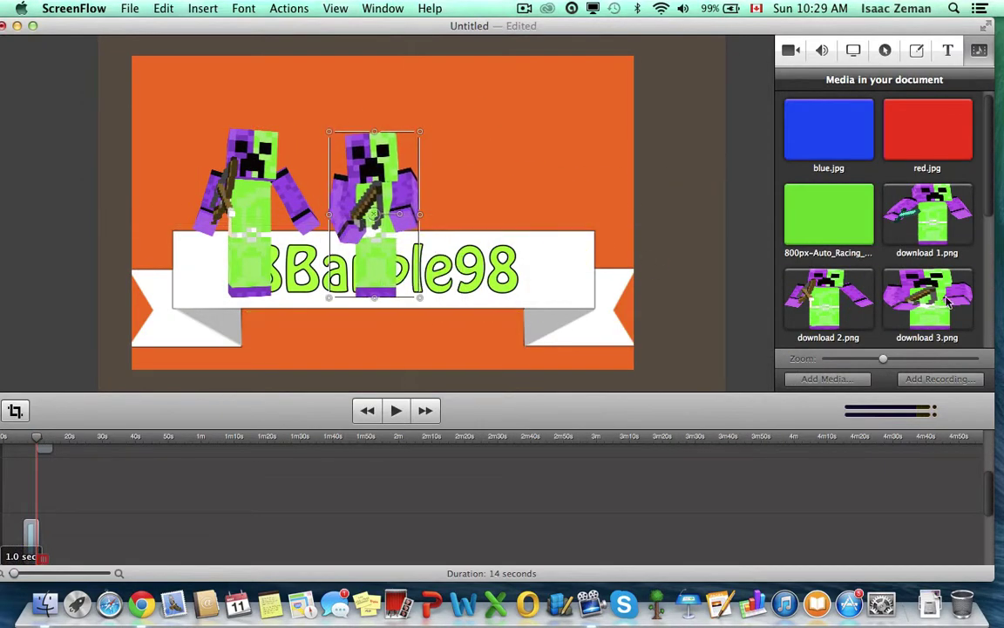
{"action": "left_click_drag", "start_coordinate": [926, 217], "coordinate": [494, 215]}
- Move the download 2.png and download 1.png clips below the orange background's track, aligned with the ending section
{"action": "left_click_drag", "start_coordinate": [45, 521], "coordinate": [29, 544]}
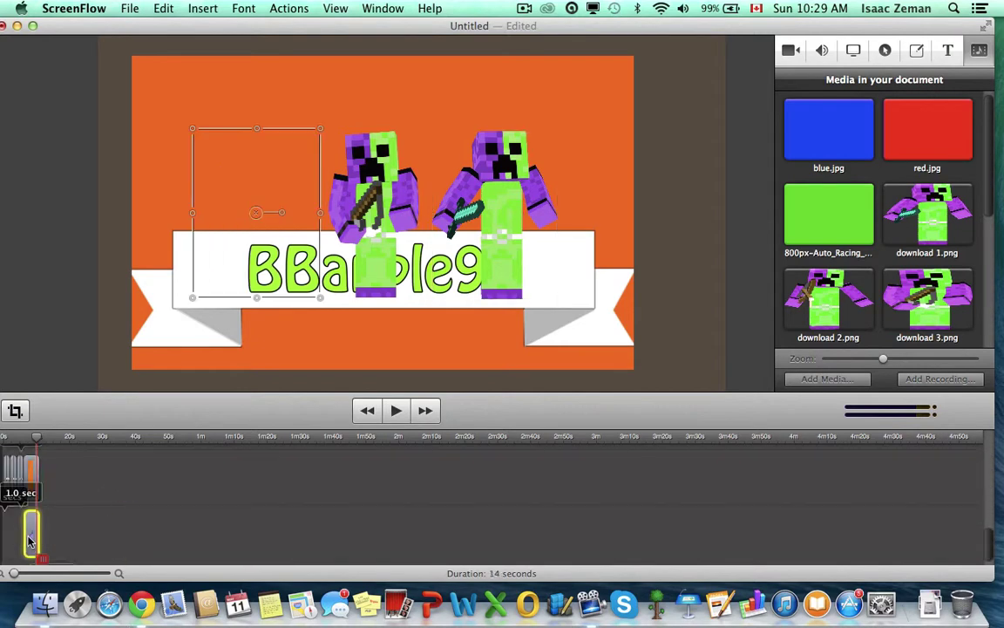
{"action": "scroll", "coordinate": [59, 505], "scroll_direction": "up", "scroll_amount": 5}
{"action": "left_click_drag", "start_coordinate": [45, 475], "coordinate": [59, 602]}
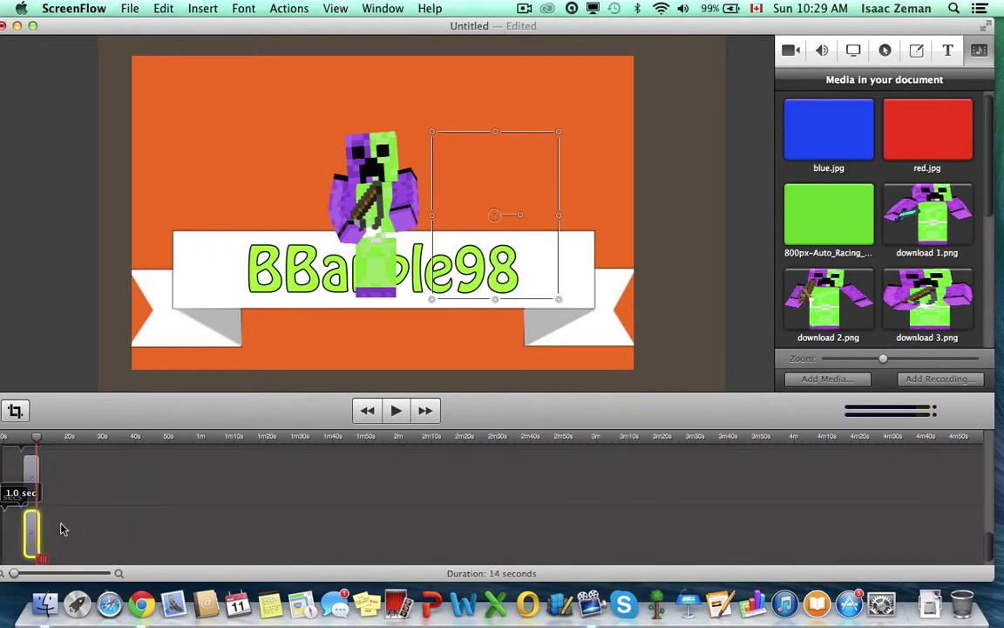
{"action": "left_click_drag", "start_coordinate": [63, 528], "coordinate": [70, 514]}
{"action": "left_click", "coordinate": [33, 462]}
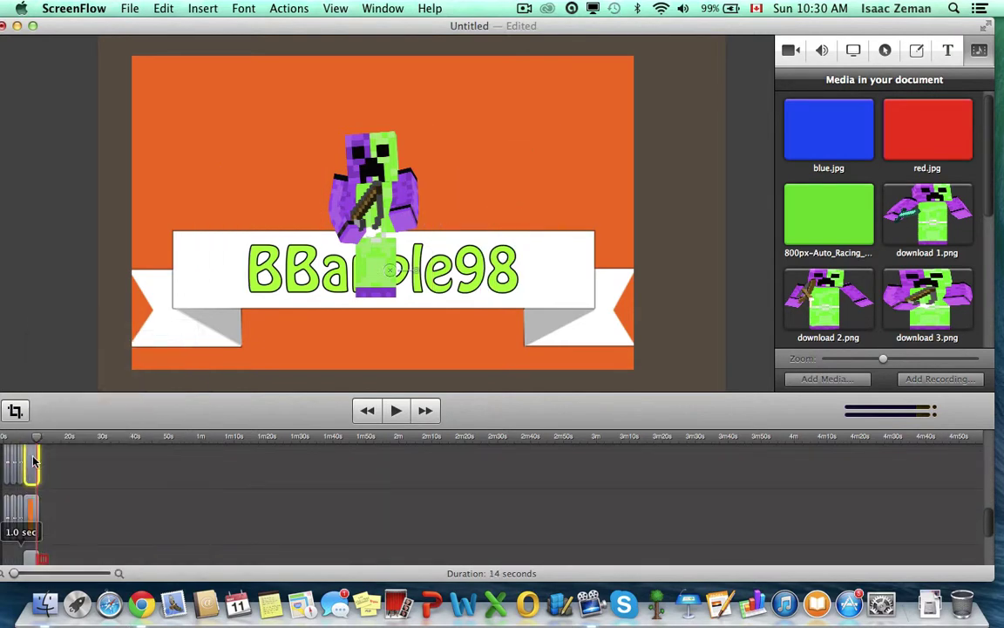
- Move the download 2.png and download 3.png clips to tracks between the banner and the orange background
{"action": "scroll", "coordinate": [150, 506], "scroll_direction": "up", "scroll_amount": 4}
{"action": "left_click_drag", "start_coordinate": [32, 498], "coordinate": [32, 457]}
{"action": "scroll", "coordinate": [90, 529], "scroll_direction": "down", "scroll_amount": 4}
{"action": "left_click_drag", "start_coordinate": [27, 537], "coordinate": [33, 458]}
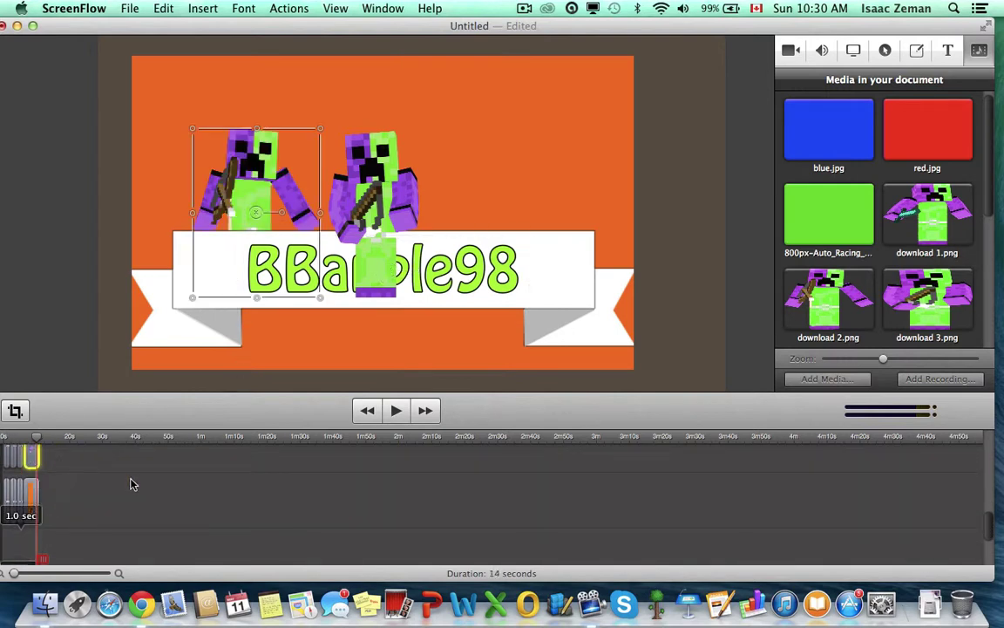
{"action": "scroll", "coordinate": [129, 482], "scroll_direction": "up", "scroll_amount": 4}
{"action": "left_click_drag", "start_coordinate": [35, 512], "coordinate": [33, 462]}
{"action": "scroll", "coordinate": [87, 523], "scroll_direction": "up", "scroll_amount": 3}
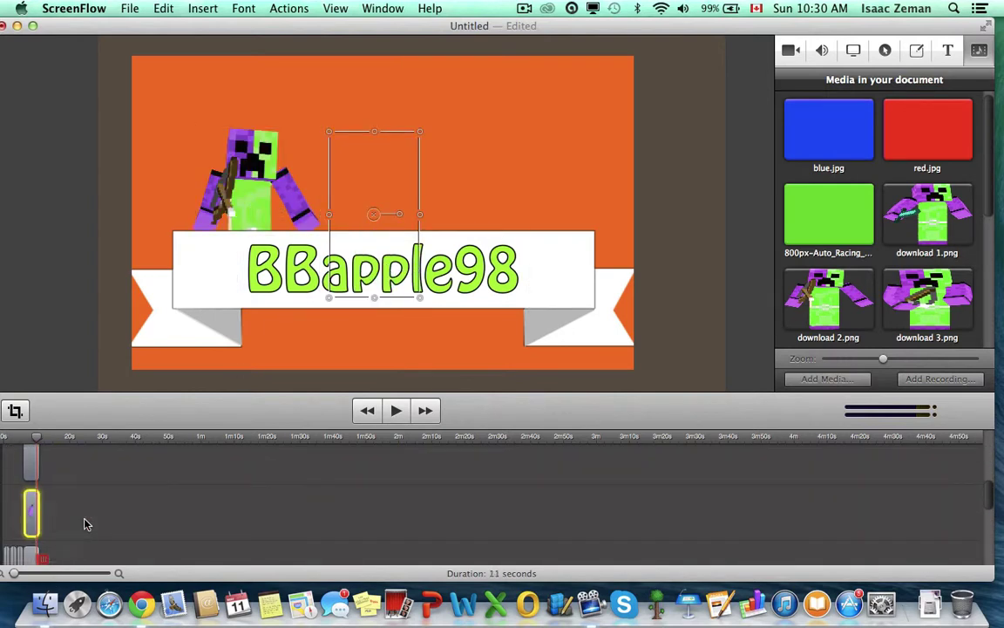
- Reorder the tracks so download 1.png sits behind the banner, with its clip aligned to the ending section
{"action": "left_click", "coordinate": [37, 475]}
{"action": "scroll", "coordinate": [81, 523], "scroll_direction": "down", "scroll_amount": 4}
{"action": "left_click_drag", "start_coordinate": [32, 542], "coordinate": [81, 534]}
{"action": "scroll", "coordinate": [122, 488], "scroll_direction": "down", "scroll_amount": 3}
{"action": "scroll", "coordinate": [136, 471], "scroll_direction": "up", "scroll_amount": 5}
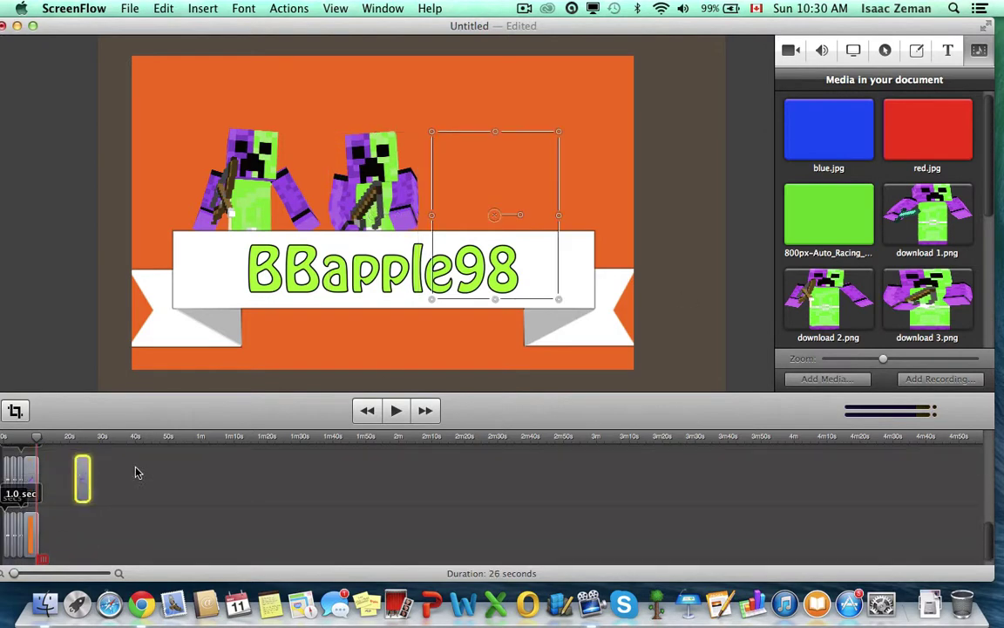
{"action": "right_click", "coordinate": [29, 466]}
{"action": "left_click", "coordinate": [31, 449]}
{"action": "left_click_drag", "start_coordinate": [32, 449], "coordinate": [32, 438]}
{"action": "left_click_drag", "start_coordinate": [32, 526], "coordinate": [32, 471]}
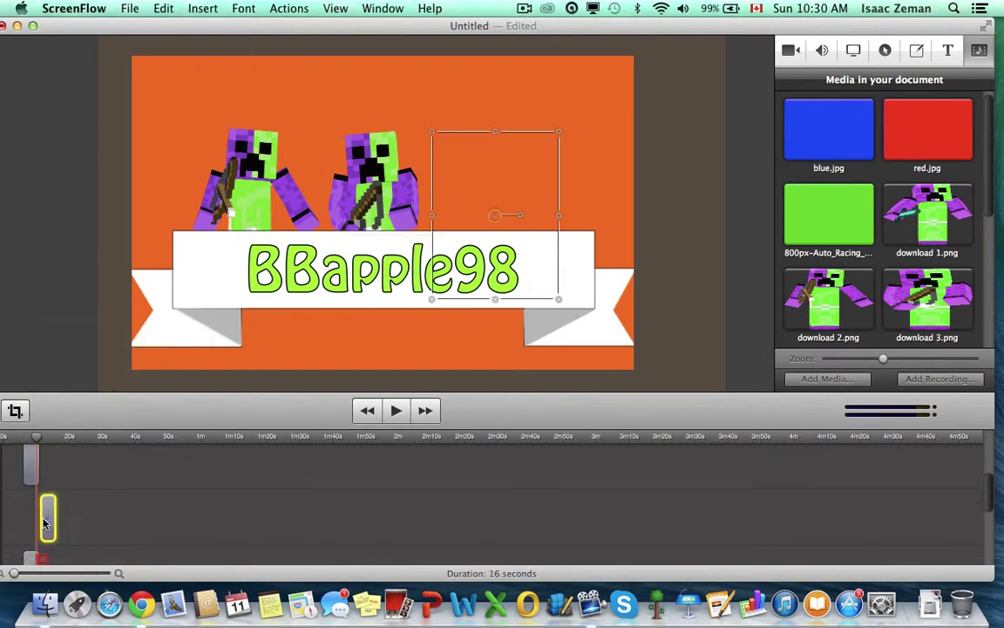
{"action": "left_click_drag", "start_coordinate": [46, 523], "coordinate": [30, 521]}
- Play the whole intro from the beginning to check the sequence
{"action": "left_click", "coordinate": [370, 410]}
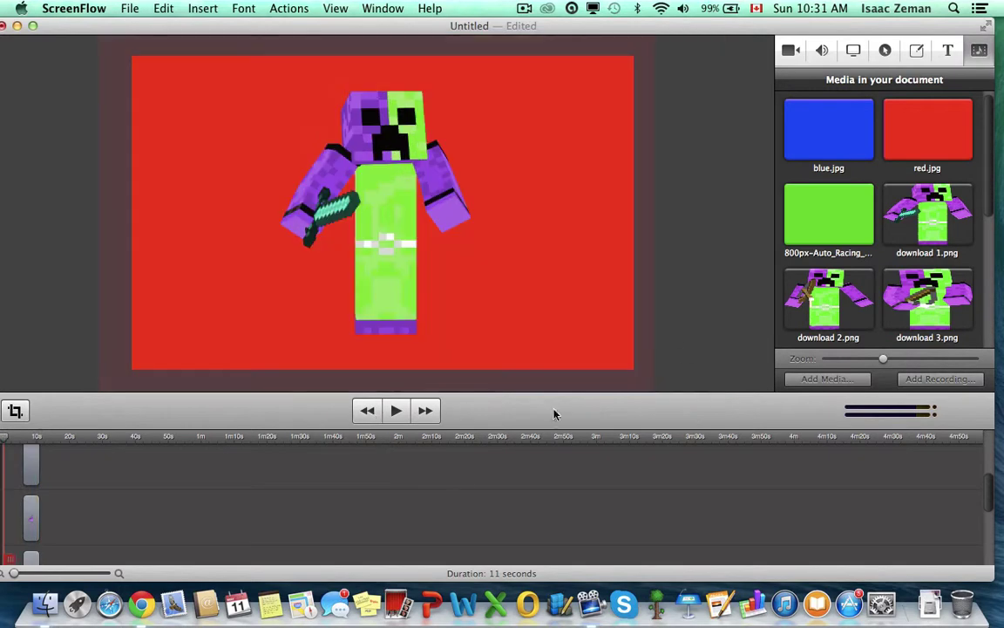
{"action": "left_click", "coordinate": [399, 410]}
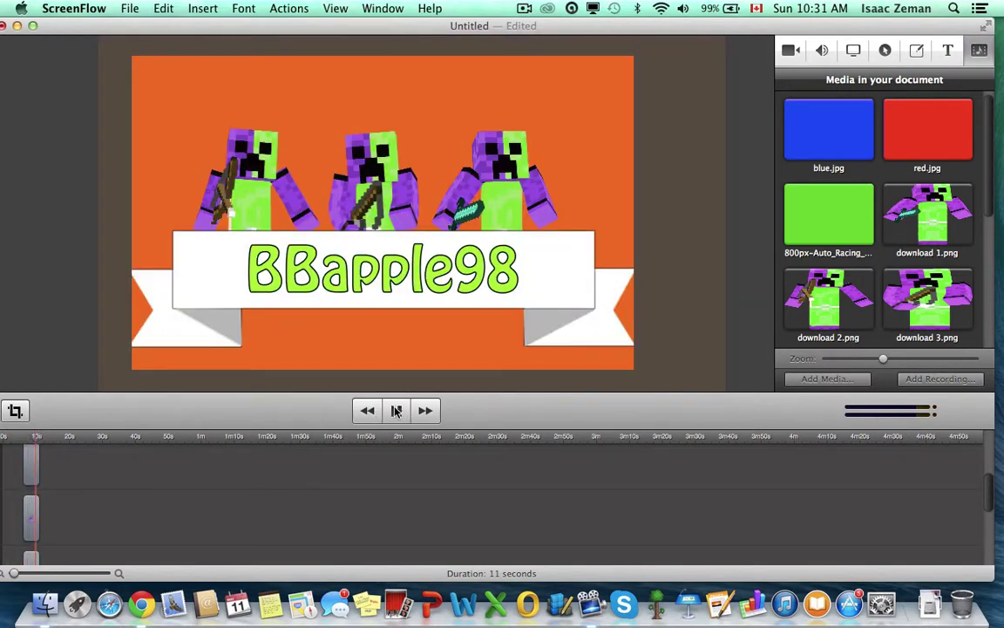
{"action": "key", "text": "super+comma"}
- Add ending transitions to the final section's character, banner and orange background clips, and preview the result
{"action": "left_click", "coordinate": [558, 233]}
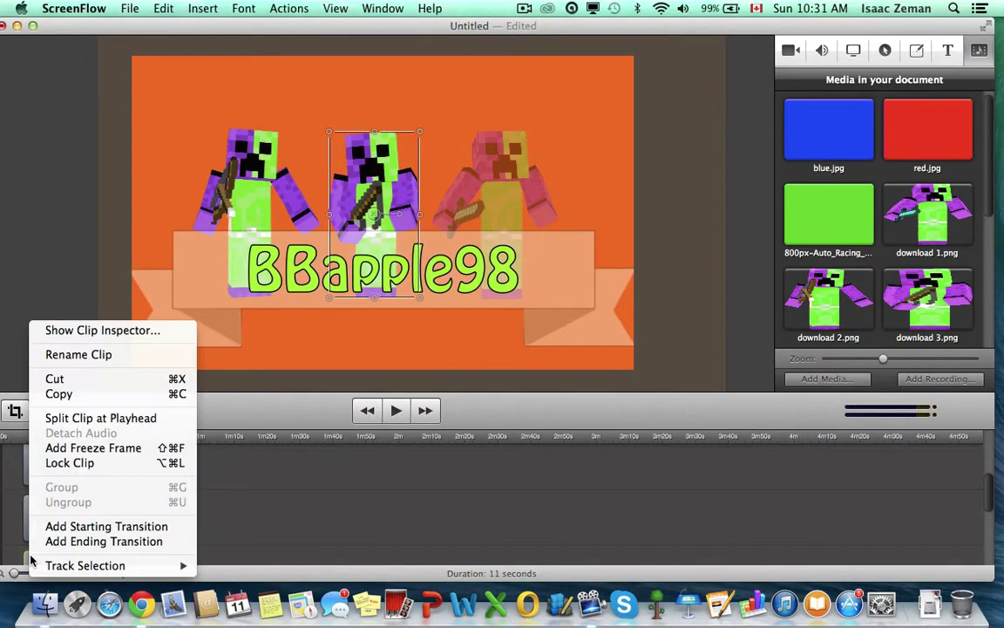
{"action": "left_click", "coordinate": [109, 526]}
{"action": "right_click", "coordinate": [33, 532]}
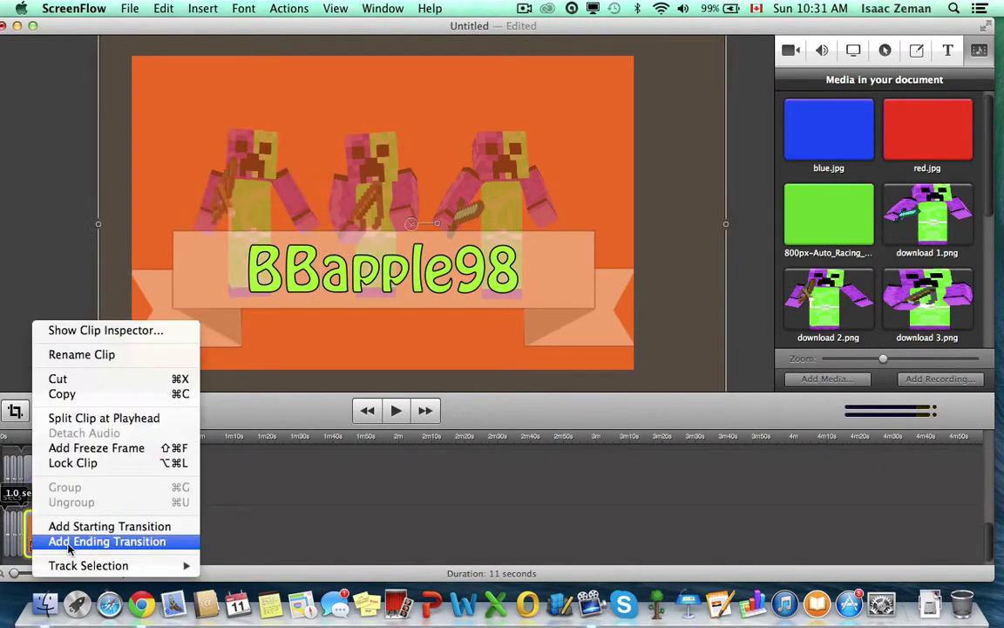
{"action": "left_click", "coordinate": [69, 541]}
{"action": "key", "text": "space"}
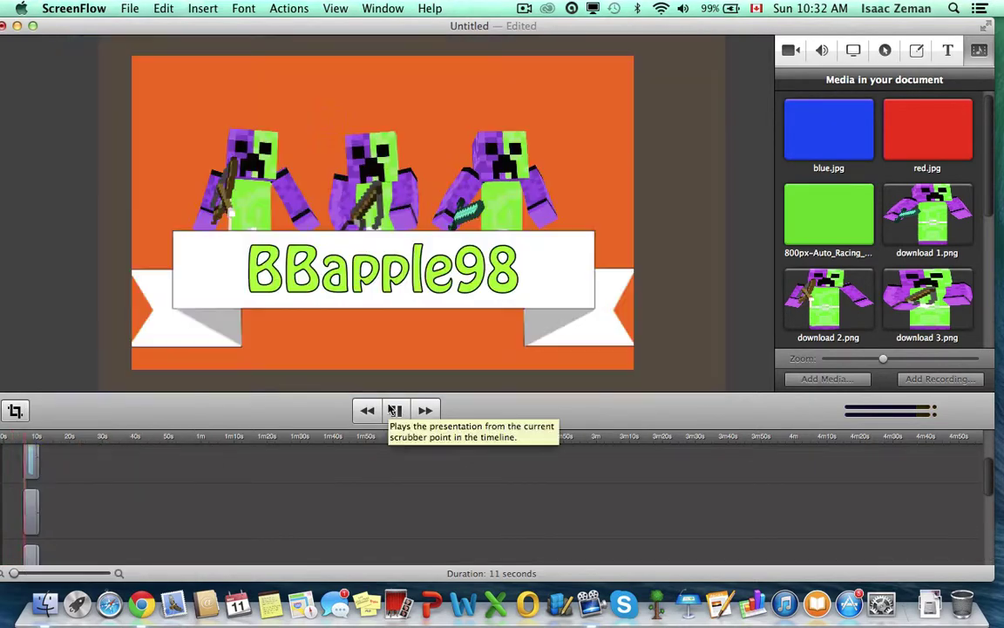
- Switch to iTunes, dismiss the iPad update offer, and audition Beam (Original MIx) partway through
{"action": "left_click", "coordinate": [793, 591]}
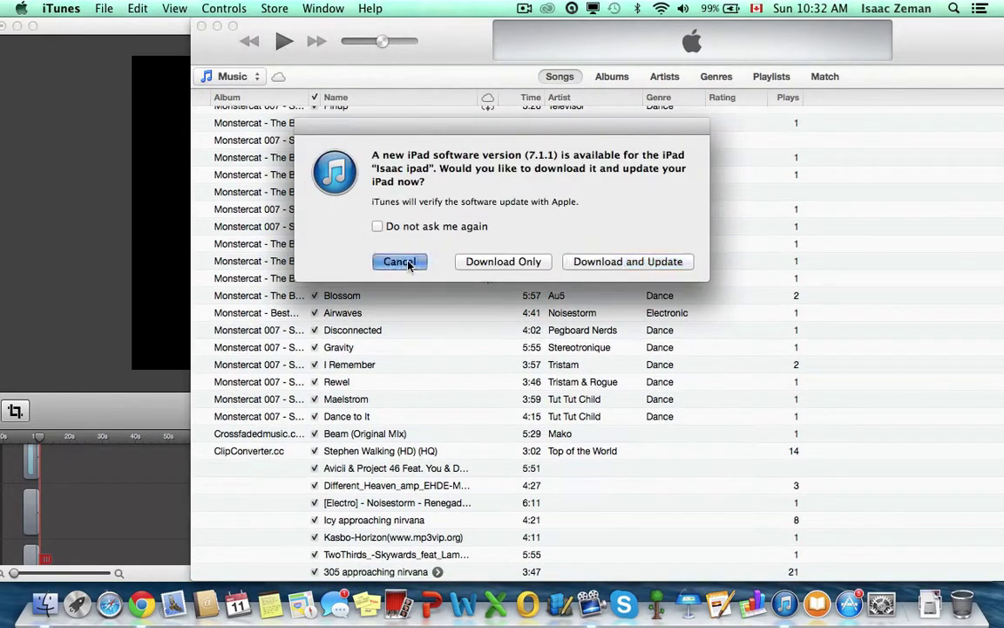
{"action": "left_click", "coordinate": [405, 269]}
{"action": "double_click", "coordinate": [448, 435]}
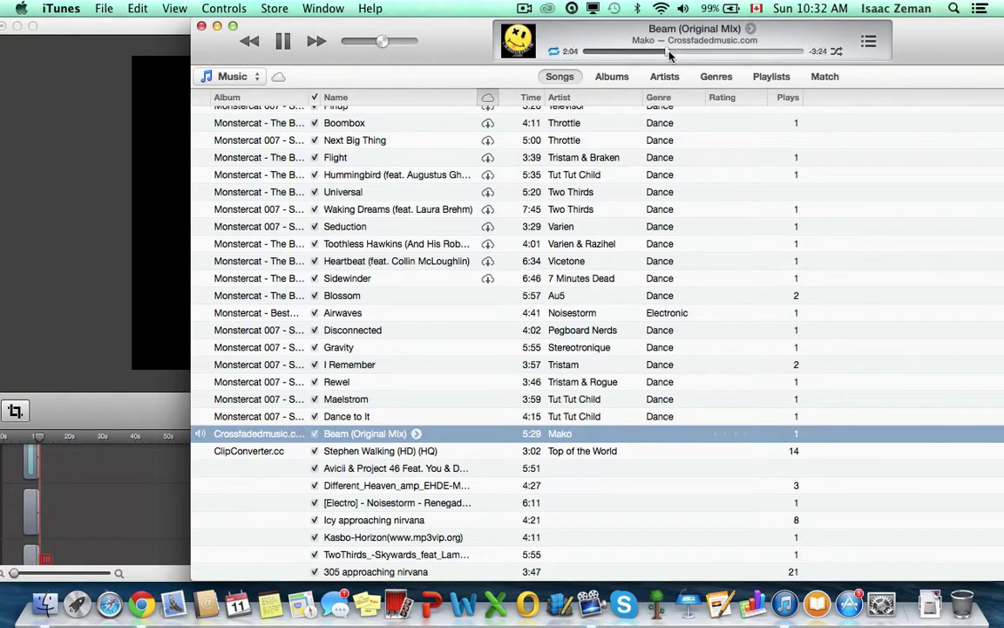
{"action": "left_click", "coordinate": [287, 44]}
- Add Beam (Original MIx) from iTunes to the ScreenFlow timeline as an audio clip after the intro clips
{"action": "left_click_drag", "start_coordinate": [445, 28], "coordinate": [769, 27]}
{"action": "left_click_drag", "start_coordinate": [766, 434], "coordinate": [310, 521]}
{"action": "left_click", "coordinate": [525, 25]}
{"action": "left_click", "coordinate": [530, 512]}
- Play the Beam (Original MIx) clip from about 2m15s on the timeline to listen for a suitable section
{"action": "left_click", "coordinate": [447, 439]}
{"action": "key", "text": "space"}
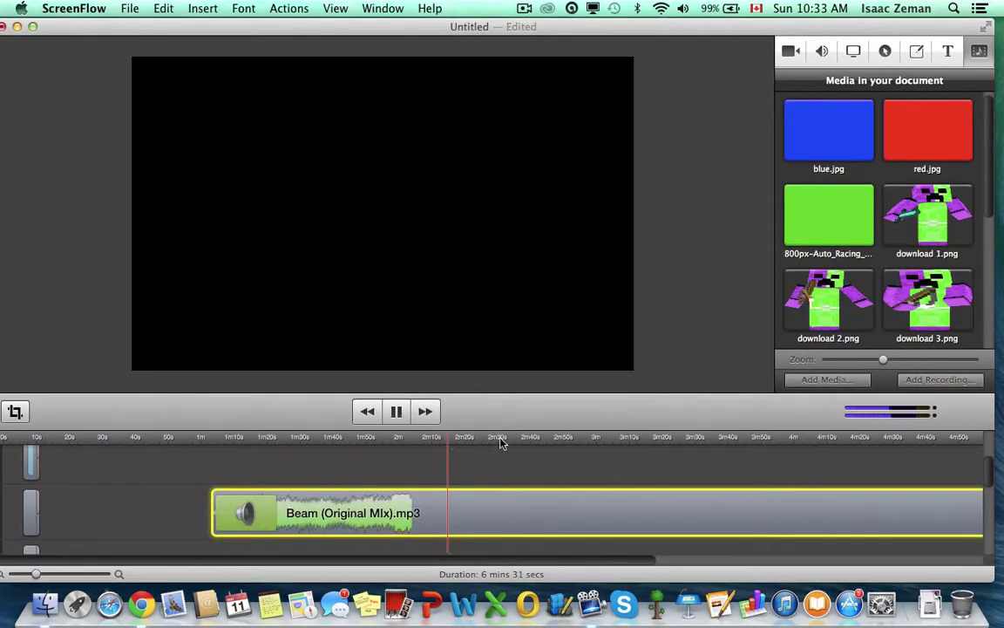
{"action": "left_click", "coordinate": [397, 411]}
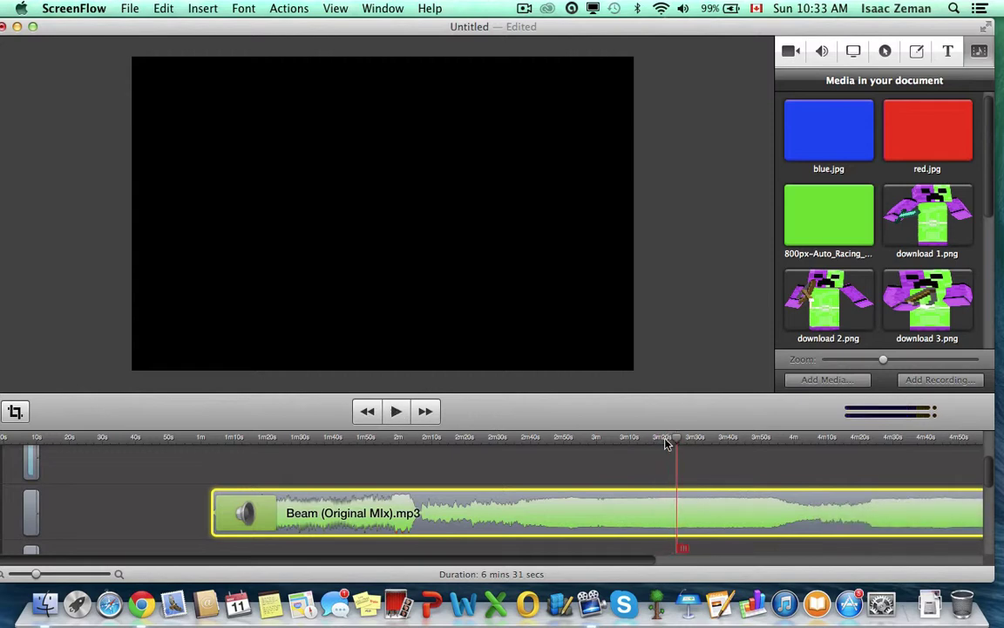
- Split the Beam (Original MIx) clip at about 3m20s on the timeline and remove the part before the split
{"action": "left_click_drag", "start_coordinate": [661, 438], "coordinate": [658, 438]}
{"action": "right_click", "coordinate": [506, 513]}
{"action": "left_click", "coordinate": [578, 419]}
{"action": "right_click", "coordinate": [514, 514]}
{"action": "left_click", "coordinate": [748, 520]}
{"action": "key", "text": "Delete"}
- Move the remaining Beam clip to the start of the timeline, trim it to the intro's 11-second length, and preview it
{"action": "left_click_drag", "start_coordinate": [749, 521], "coordinate": [90, 533]}
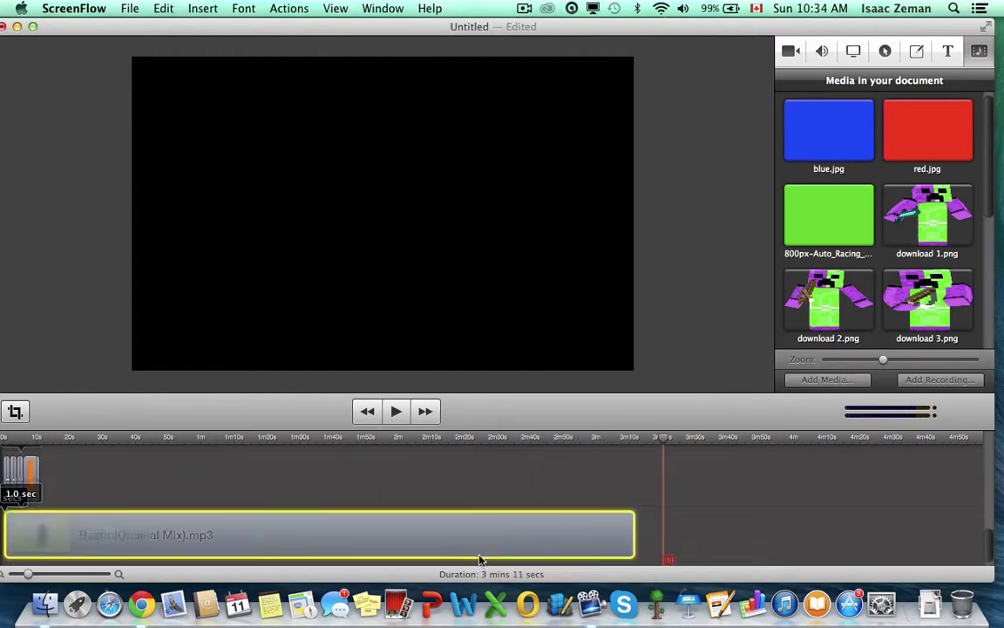
{"action": "left_click_drag", "start_coordinate": [634, 533], "coordinate": [39, 534]}
{"action": "left_click", "coordinate": [396, 411]}
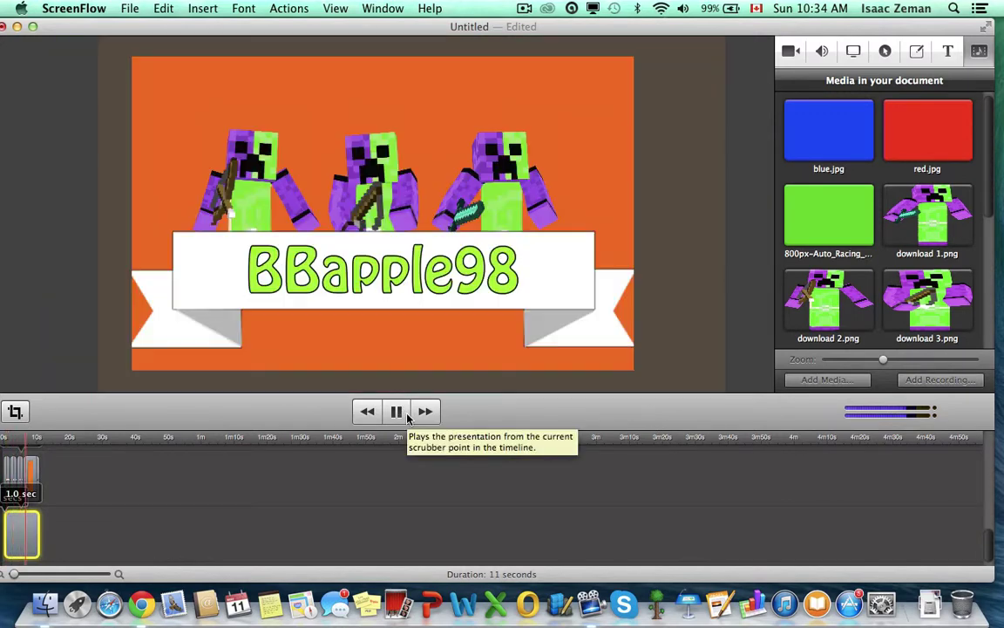
{"action": "left_click", "coordinate": [397, 411]}
- Undo the trim of the Beam clip and listen to another section of it, just past the 2m mark
{"action": "key", "text": "super+z"}
{"action": "key", "text": "super+z"}
{"action": "left_click", "coordinate": [780, 612]}
{"action": "scroll", "coordinate": [333, 509], "scroll_direction": "up", "scroll_amount": 5}
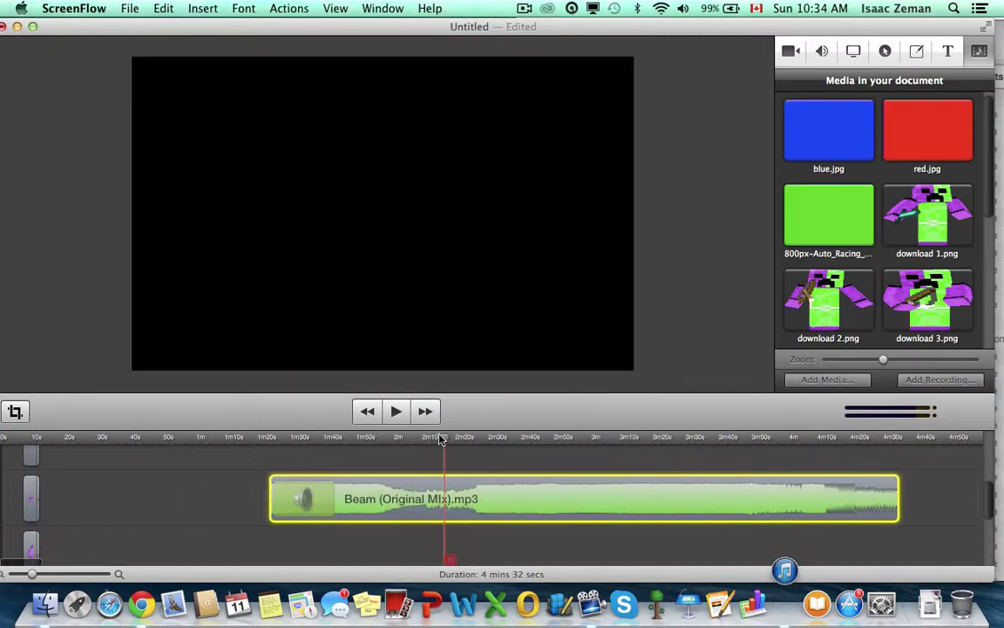
{"action": "key", "text": "space"}
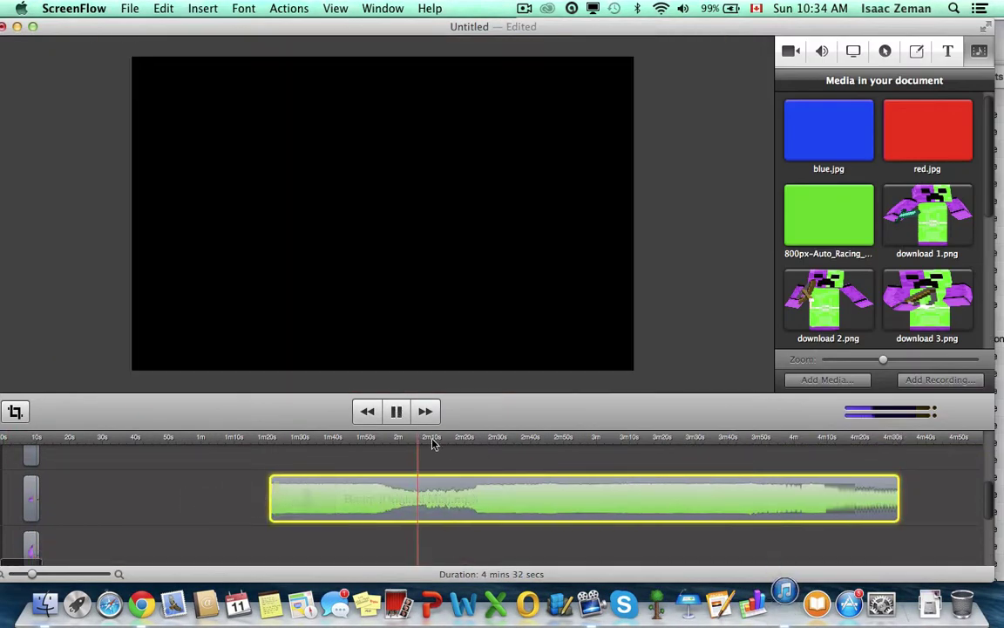
- Switch to iTunes and audition the Avicii & Project 46 track Crime (Chris Barnhart Remix) at different points
{"action": "left_click", "coordinate": [788, 601]}
{"action": "scroll", "coordinate": [701, 277], "scroll_direction": "down", "scroll_amount": 15}
{"action": "double_click", "coordinate": [696, 472]}
{"action": "left_click_drag", "start_coordinate": [814, 48], "coordinate": [587, 48]}
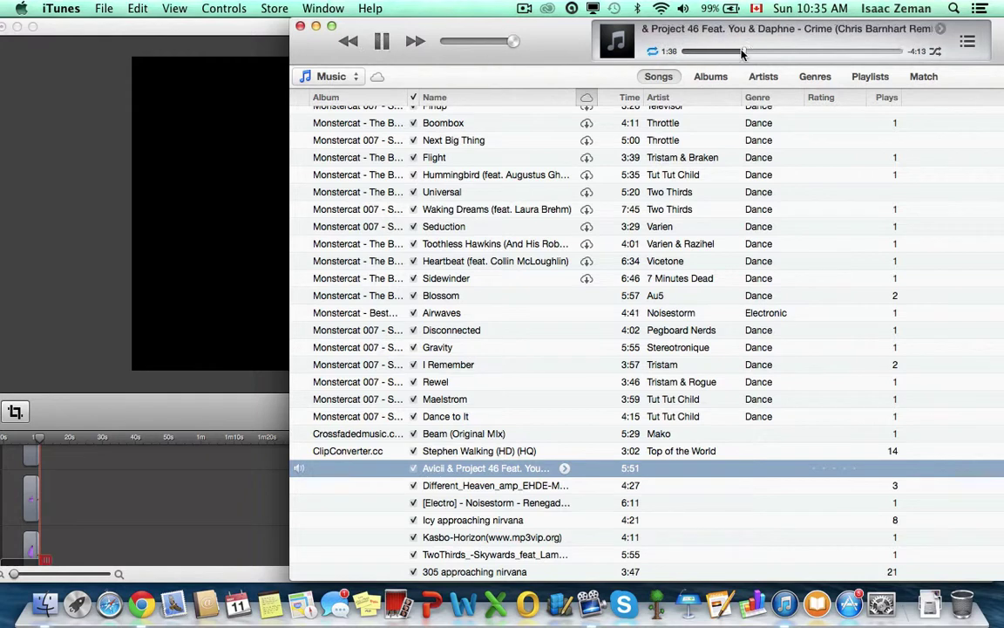
- Add the Avicii & Project 46 track from iTunes to the ScreenFlow timeline after the intro clips and play its later section
{"action": "left_click_drag", "start_coordinate": [483, 468], "coordinate": [253, 499]}
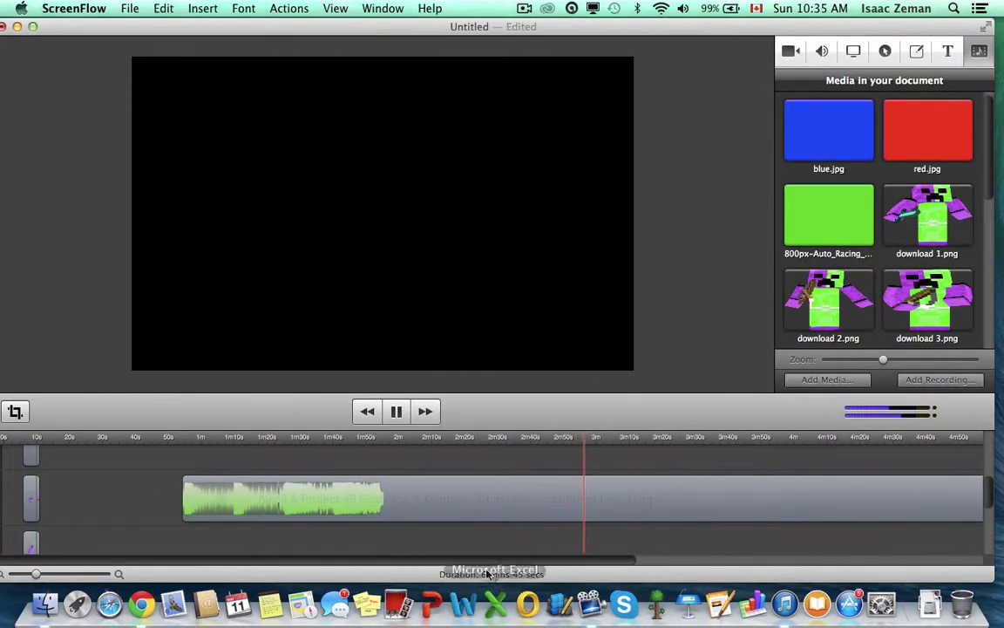
{"action": "left_click", "coordinate": [482, 444]}
{"action": "left_click", "coordinate": [398, 413]}
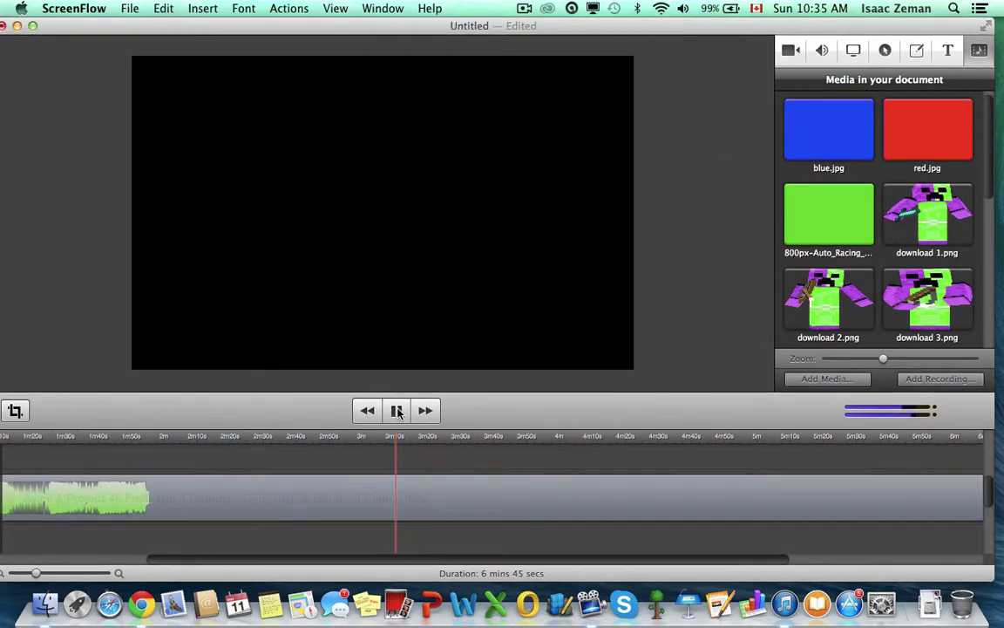
- Split the Avicii & Project 46 audio clip at about 3m10s and cut the part before the split
{"action": "right_click", "coordinate": [384, 495]}
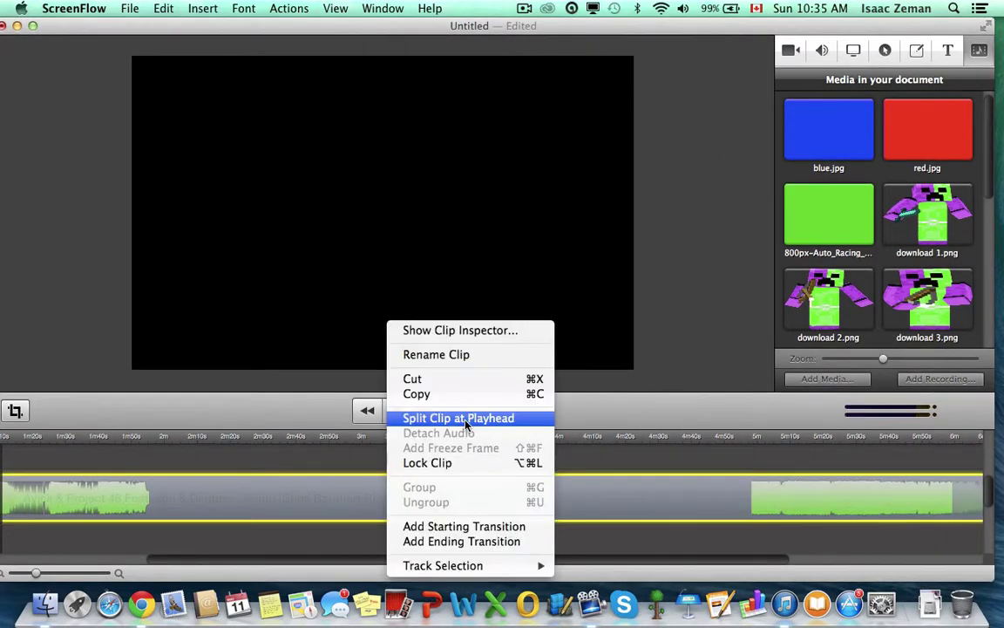
{"action": "left_click", "coordinate": [468, 418]}
{"action": "right_click", "coordinate": [367, 497]}
{"action": "left_click", "coordinate": [412, 380]}
- Move the remaining audio clip to the start of the timeline, trim it to 11 seconds, and preview the intro
{"action": "left_click_drag", "start_coordinate": [443, 500], "coordinate": [2, 506]}
{"action": "key", "text": "Delete"}
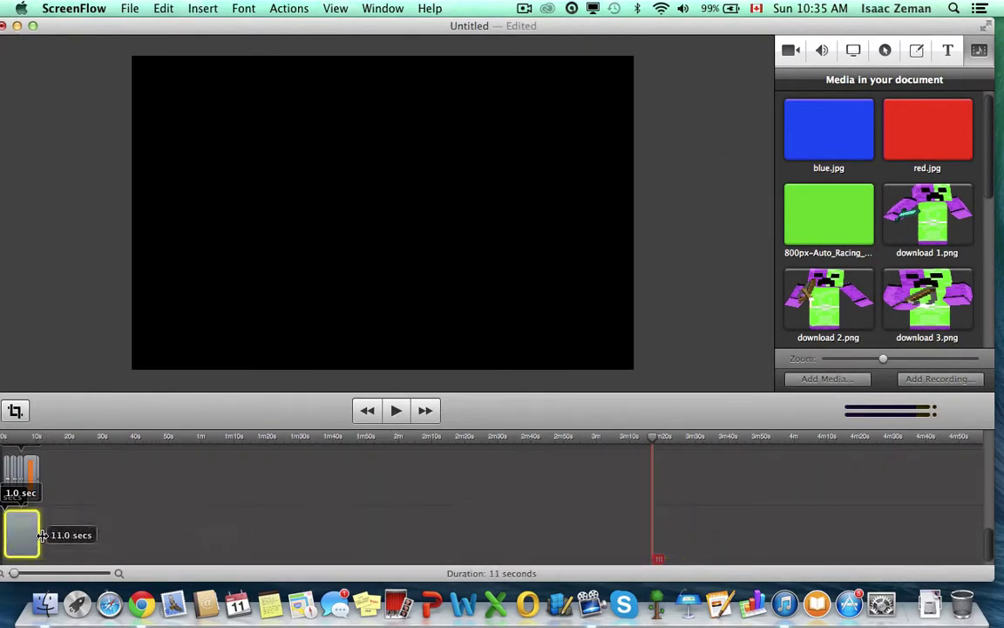
{"action": "left_click", "coordinate": [398, 410]}
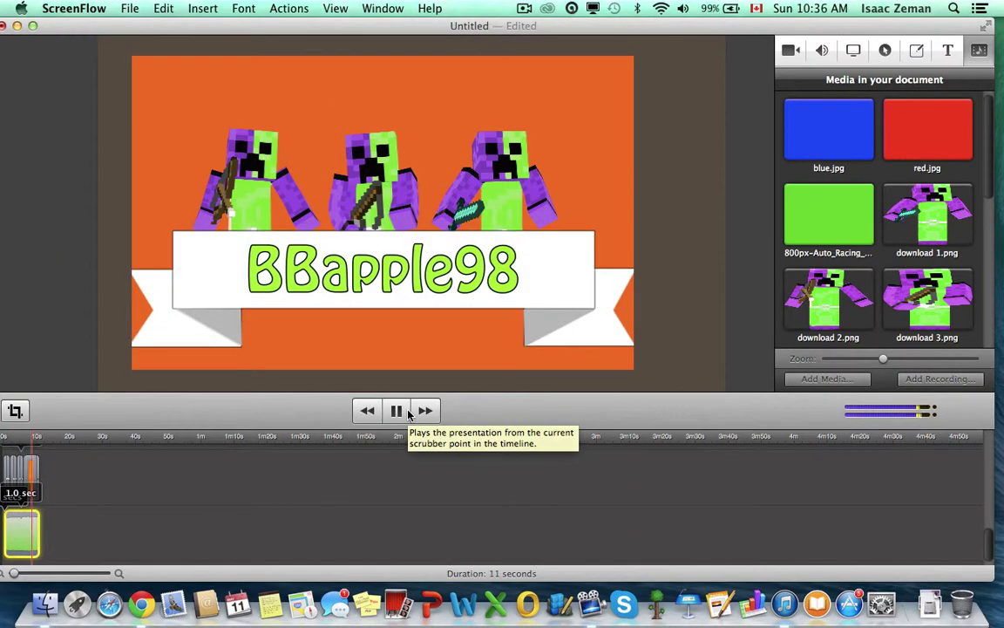
{"action": "left_click", "coordinate": [397, 411]}
- Move the music clip off the intro, split it at about 20s, cut its opening part, and preview the remainder under the intro
{"action": "left_click_drag", "start_coordinate": [21, 530], "coordinate": [73, 535]}
{"action": "left_click", "coordinate": [67, 473]}
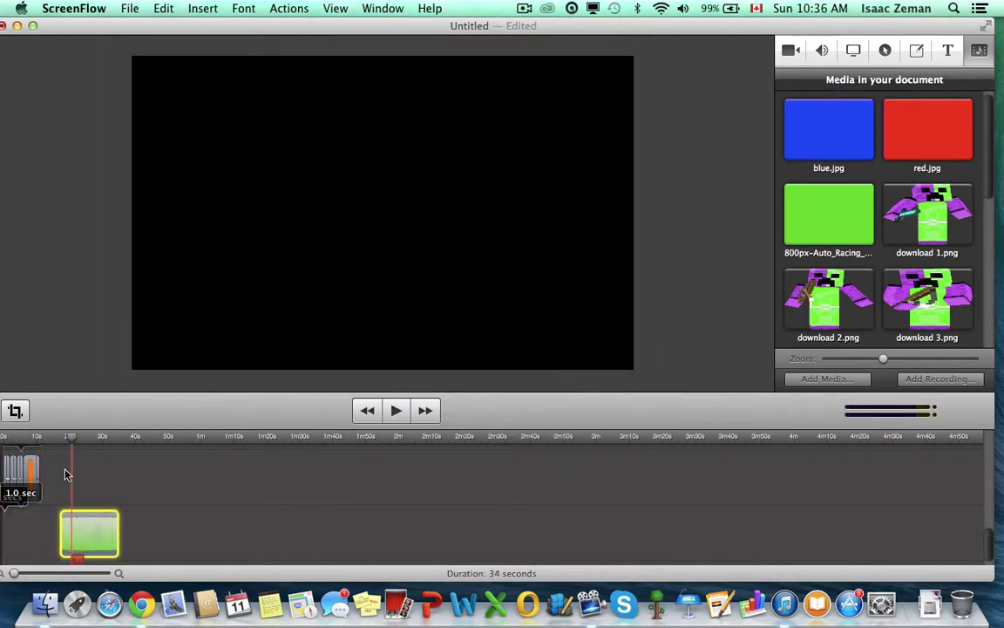
{"action": "left_click", "coordinate": [395, 410]}
{"action": "right_click", "coordinate": [65, 528]}
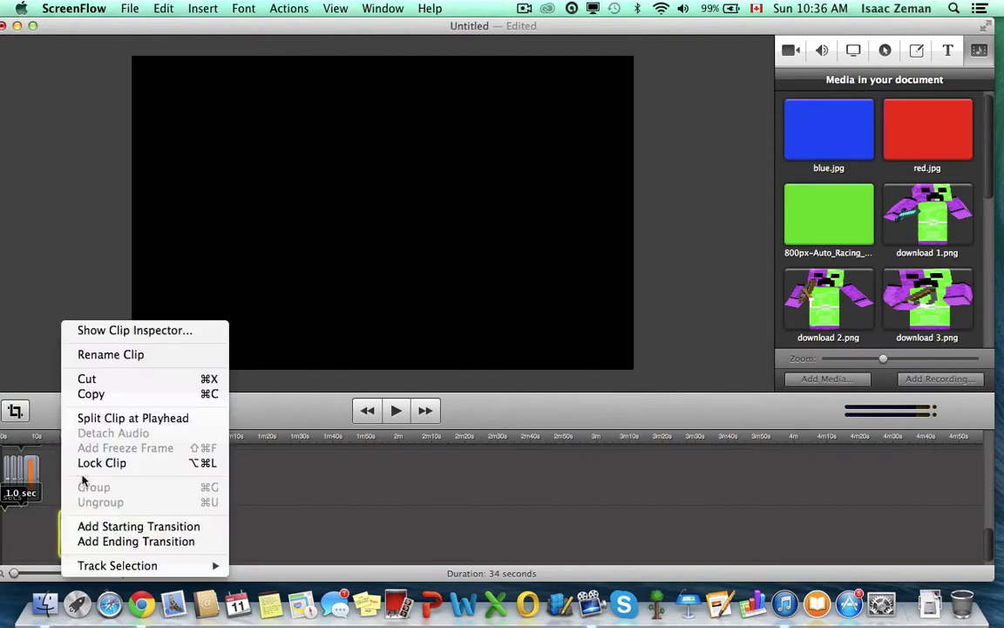
{"action": "left_click", "coordinate": [85, 377]}
{"action": "left_click", "coordinate": [396, 411]}
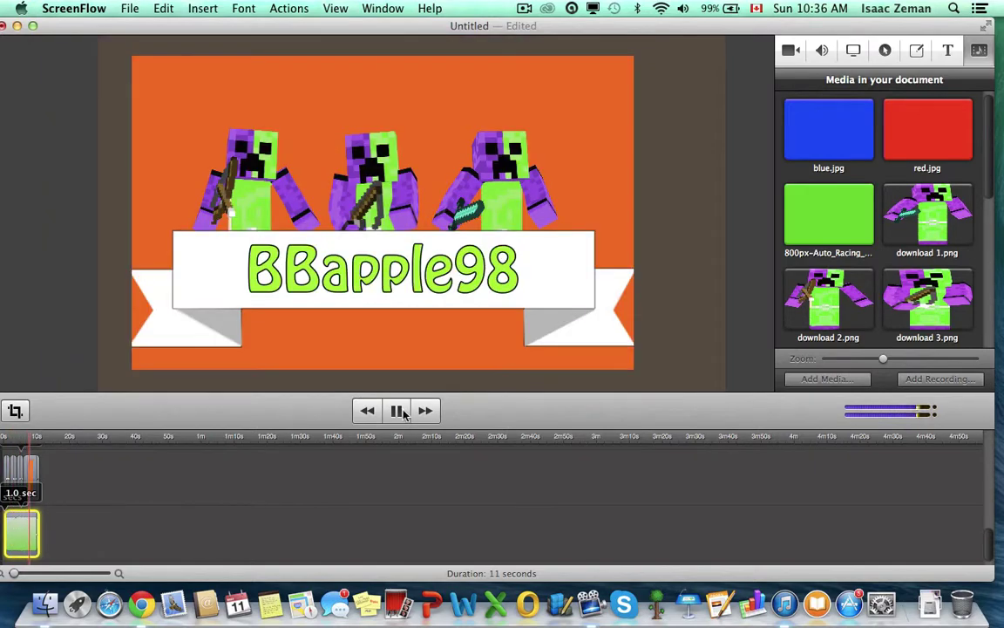
{"action": "left_click", "coordinate": [396, 410]}
- Replace the trimmed music clip with the full-length track from iTunes, placed at about 57s on the timeline, and play the timeline
{"action": "right_click", "coordinate": [21, 534]}
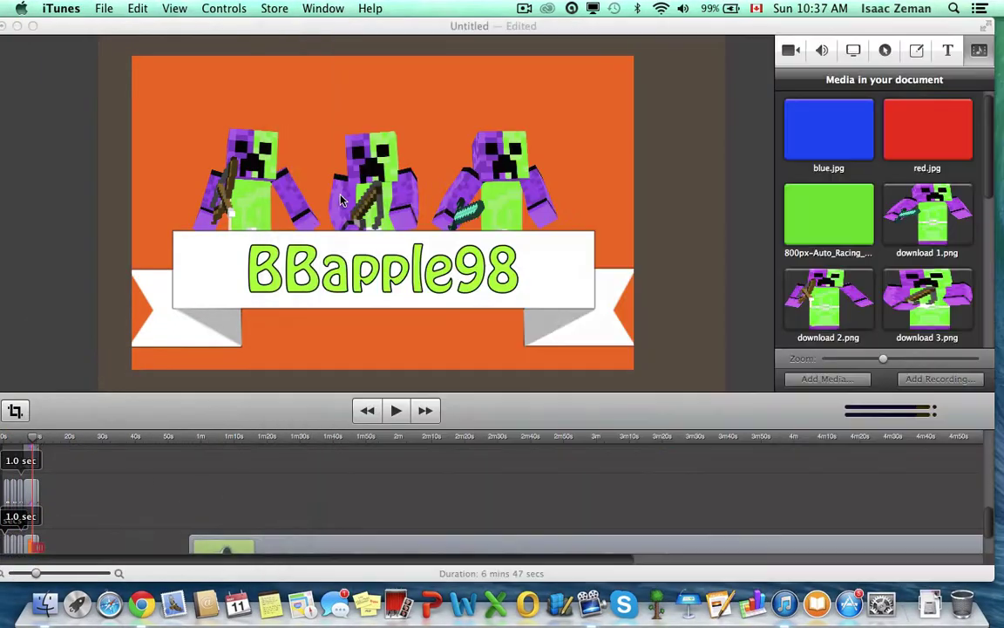
{"action": "left_click", "coordinate": [402, 416]}
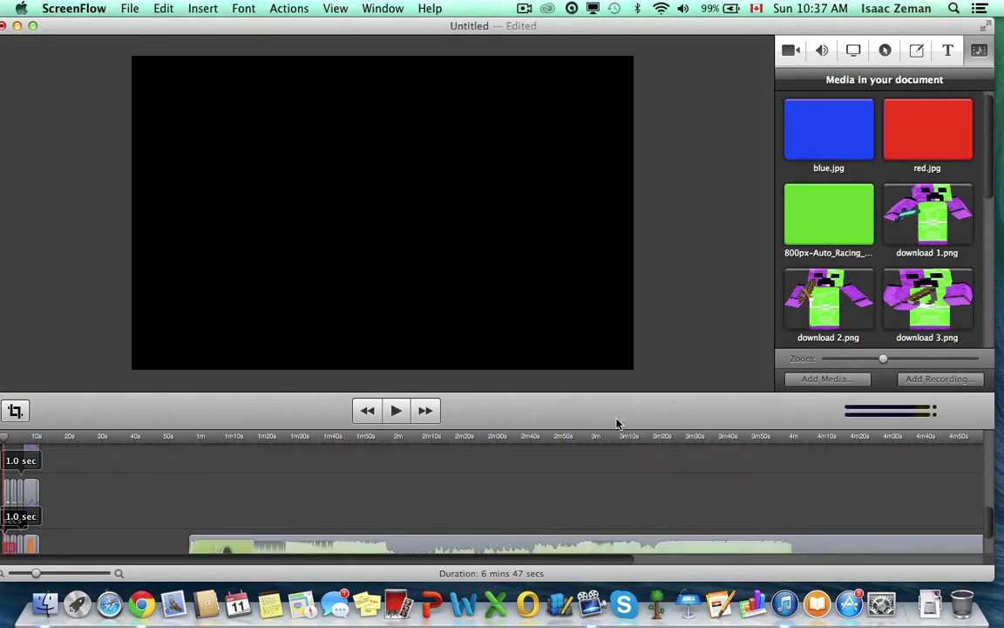
{"action": "left_click", "coordinate": [397, 411]}
- Split the full-length music clip at about 3m20s and cut the part before the split
{"action": "left_click_drag", "start_coordinate": [665, 446], "coordinate": [657, 445]}
{"action": "right_click", "coordinate": [506, 545]}
{"action": "left_click", "coordinate": [576, 418]}
{"action": "right_click", "coordinate": [502, 545]}
{"action": "left_click", "coordinate": [533, 379]}
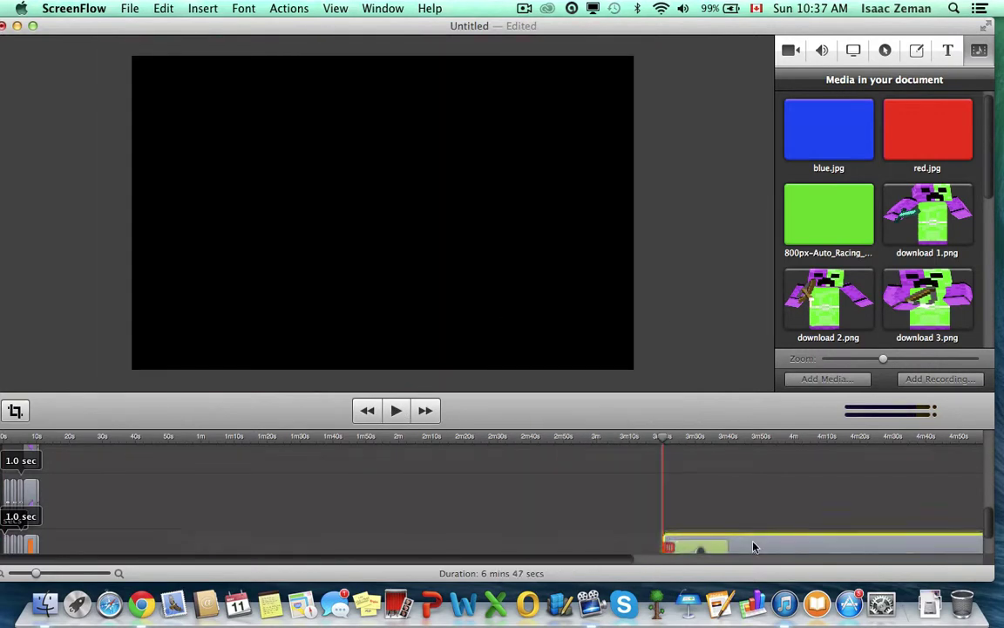
- Move the remaining music clip to the start of the timeline and trim it to the intro's 11-second length
{"action": "left_click_drag", "start_coordinate": [753, 544], "coordinate": [96, 539]}
{"action": "double_click", "coordinate": [137, 535]}
{"action": "left_click_drag", "start_coordinate": [686, 547], "coordinate": [368, 536]}
- Preview the whole intro from the beginning with the trimmed music
{"action": "left_click", "coordinate": [367, 411]}
{"action": "left_click", "coordinate": [397, 411]}
{"action": "left_click", "coordinate": [396, 411]}
{"action": "key", "text": "Delete"}
{"action": "left_click", "coordinate": [367, 411]}
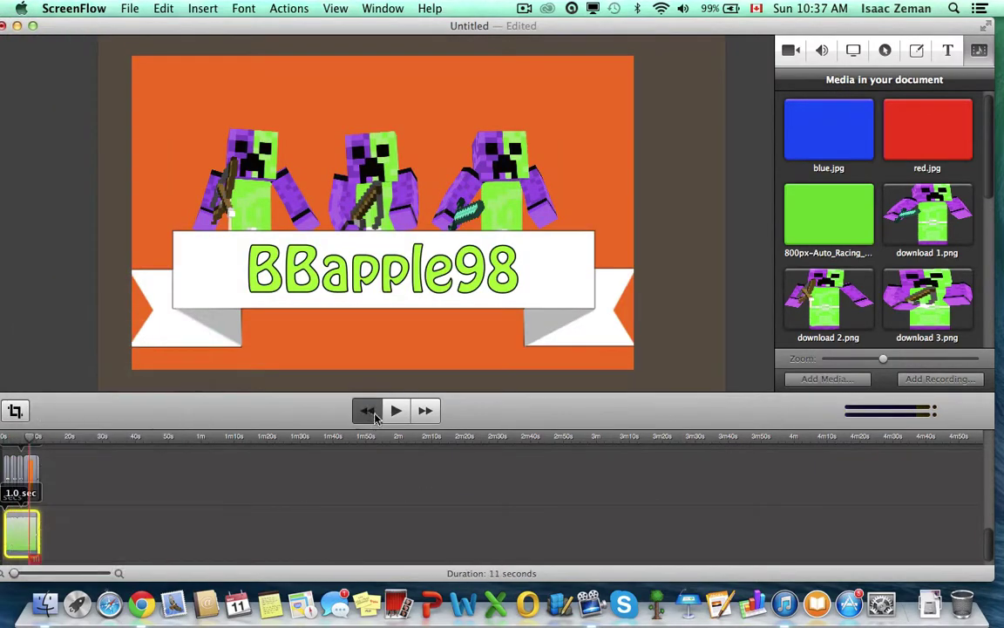
{"action": "left_click", "coordinate": [396, 410]}
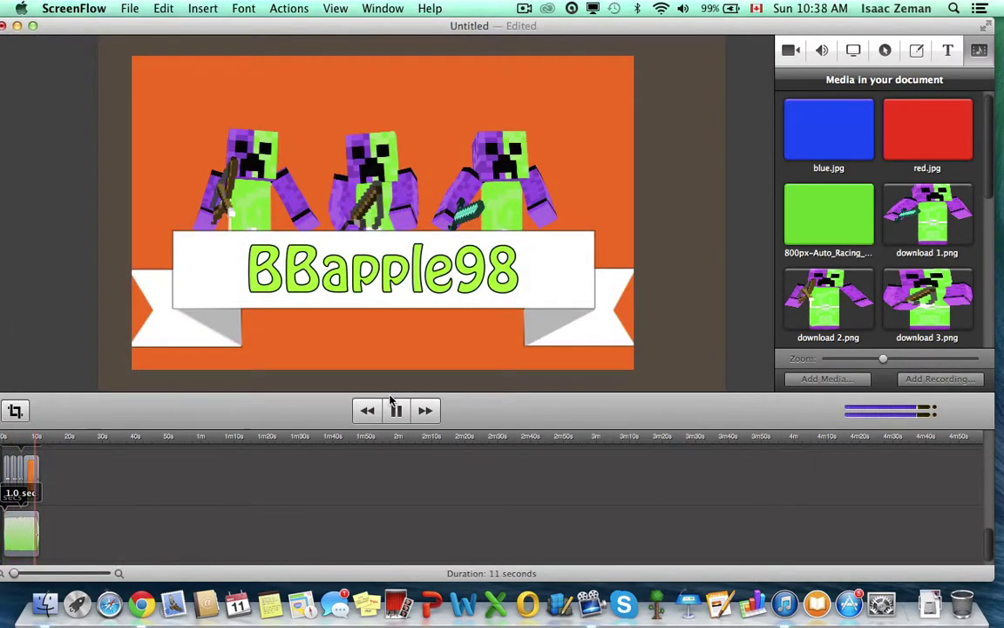